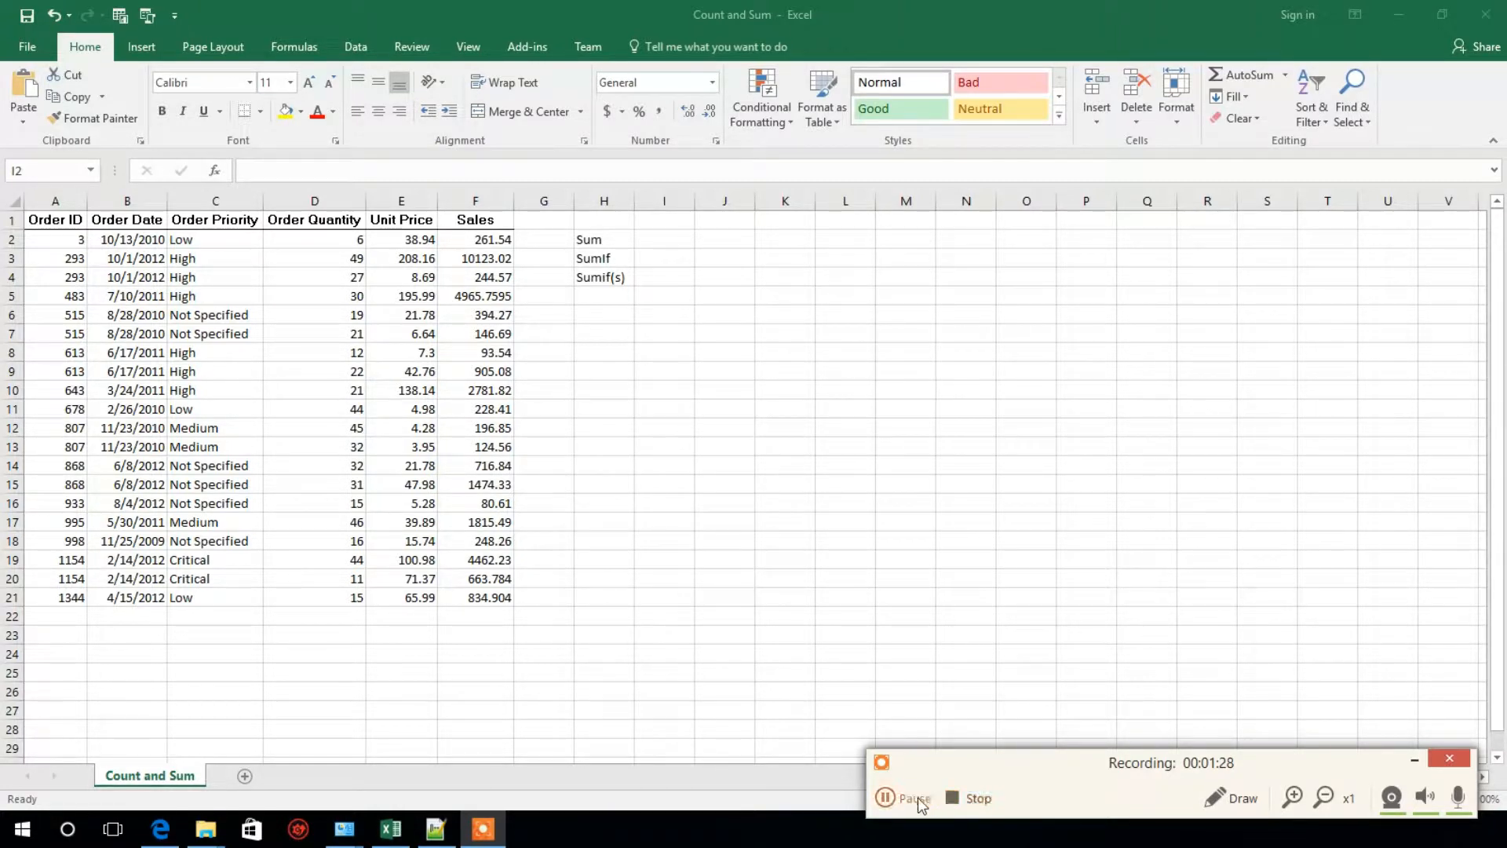
{"action": "left_click", "coordinate": [917, 797]}
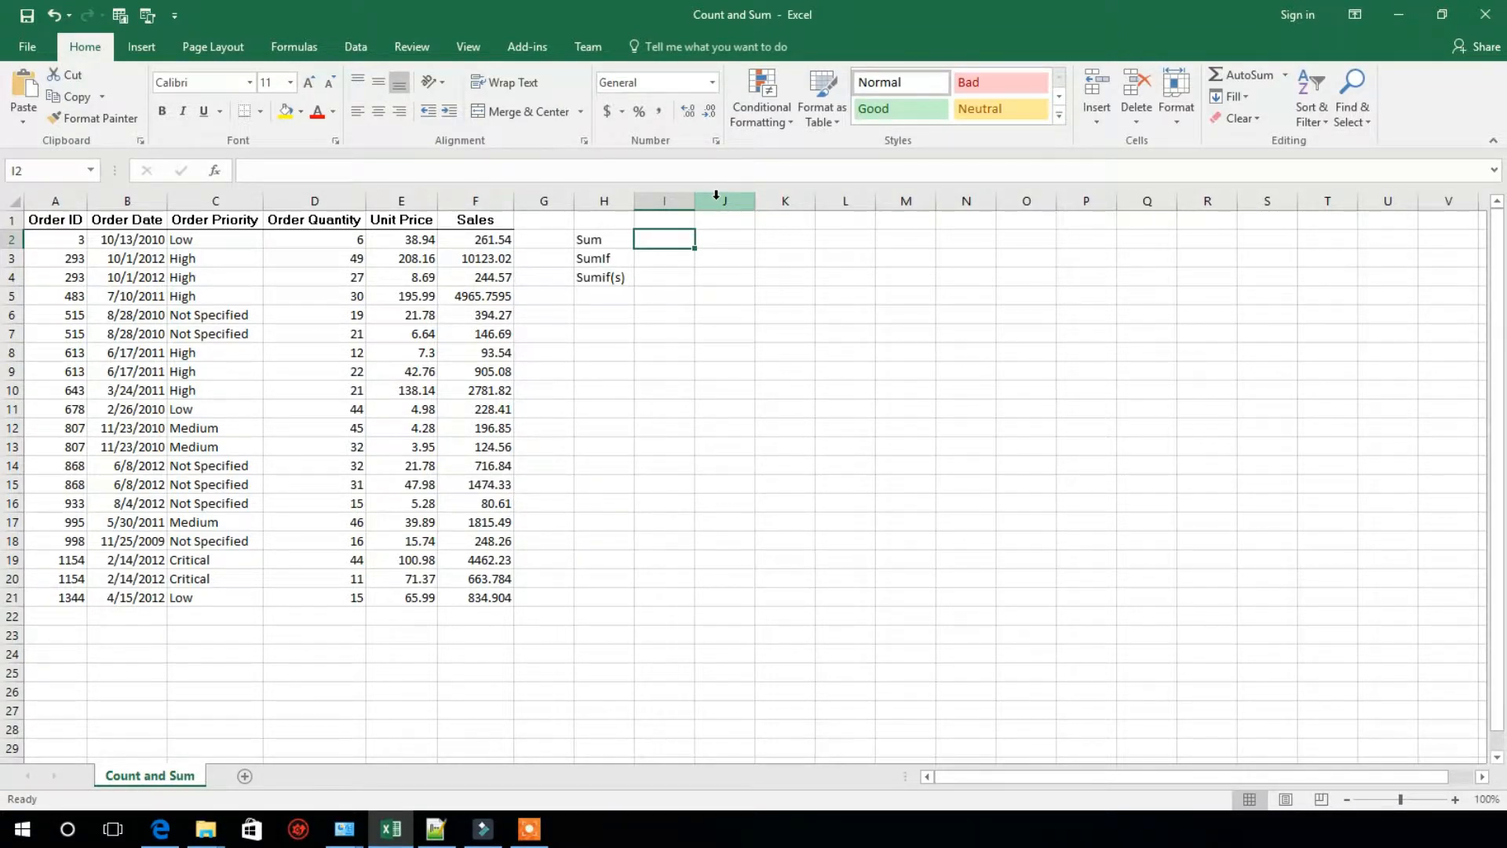
Step: Begin a SUM formula in cell I2, beside the Sum label
{"action": "type", "text": "="}
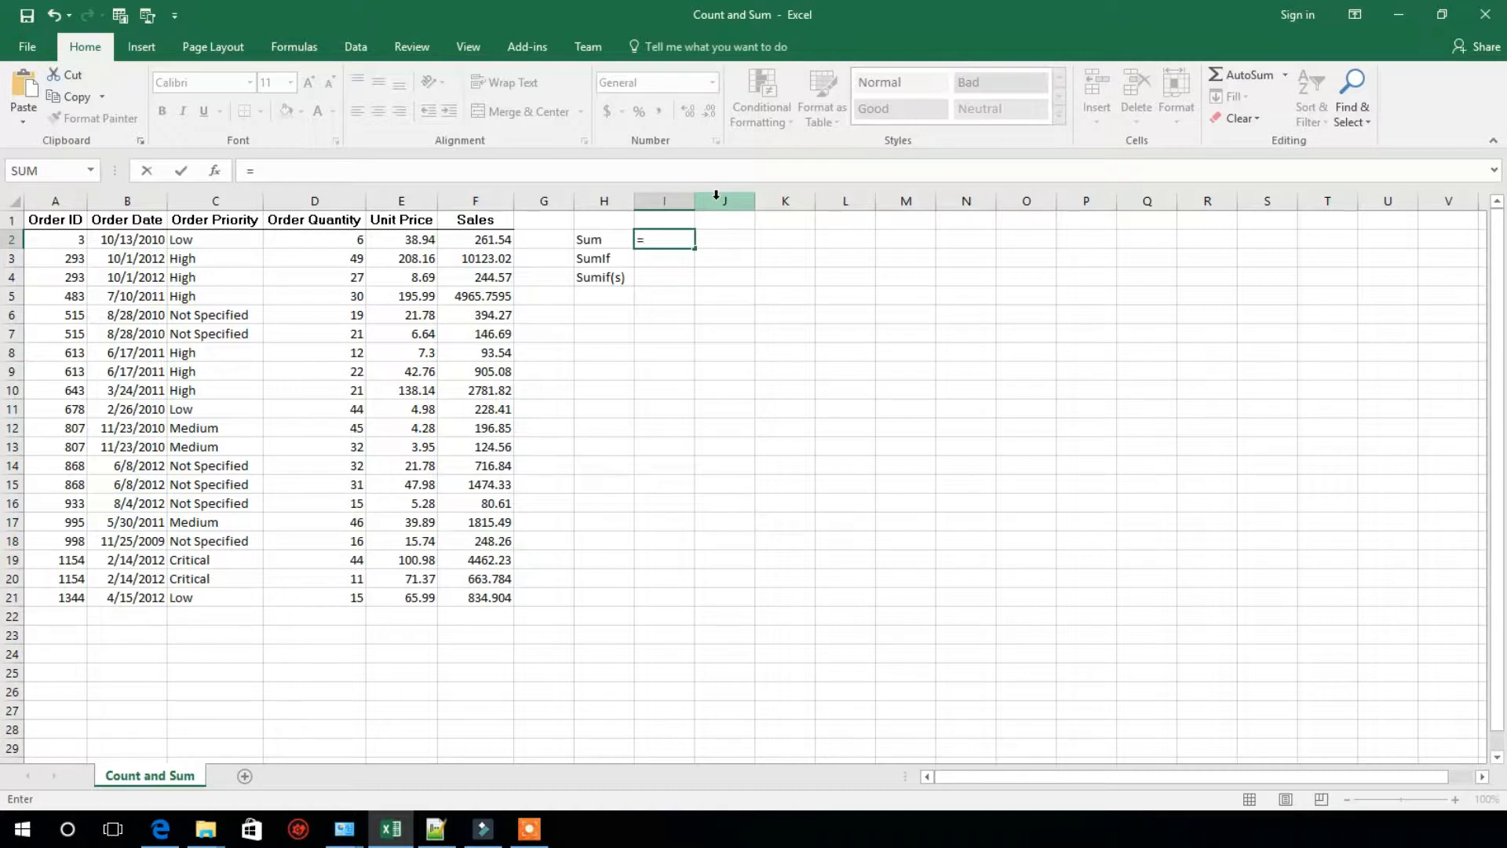
{"action": "type", "text": "sum"}
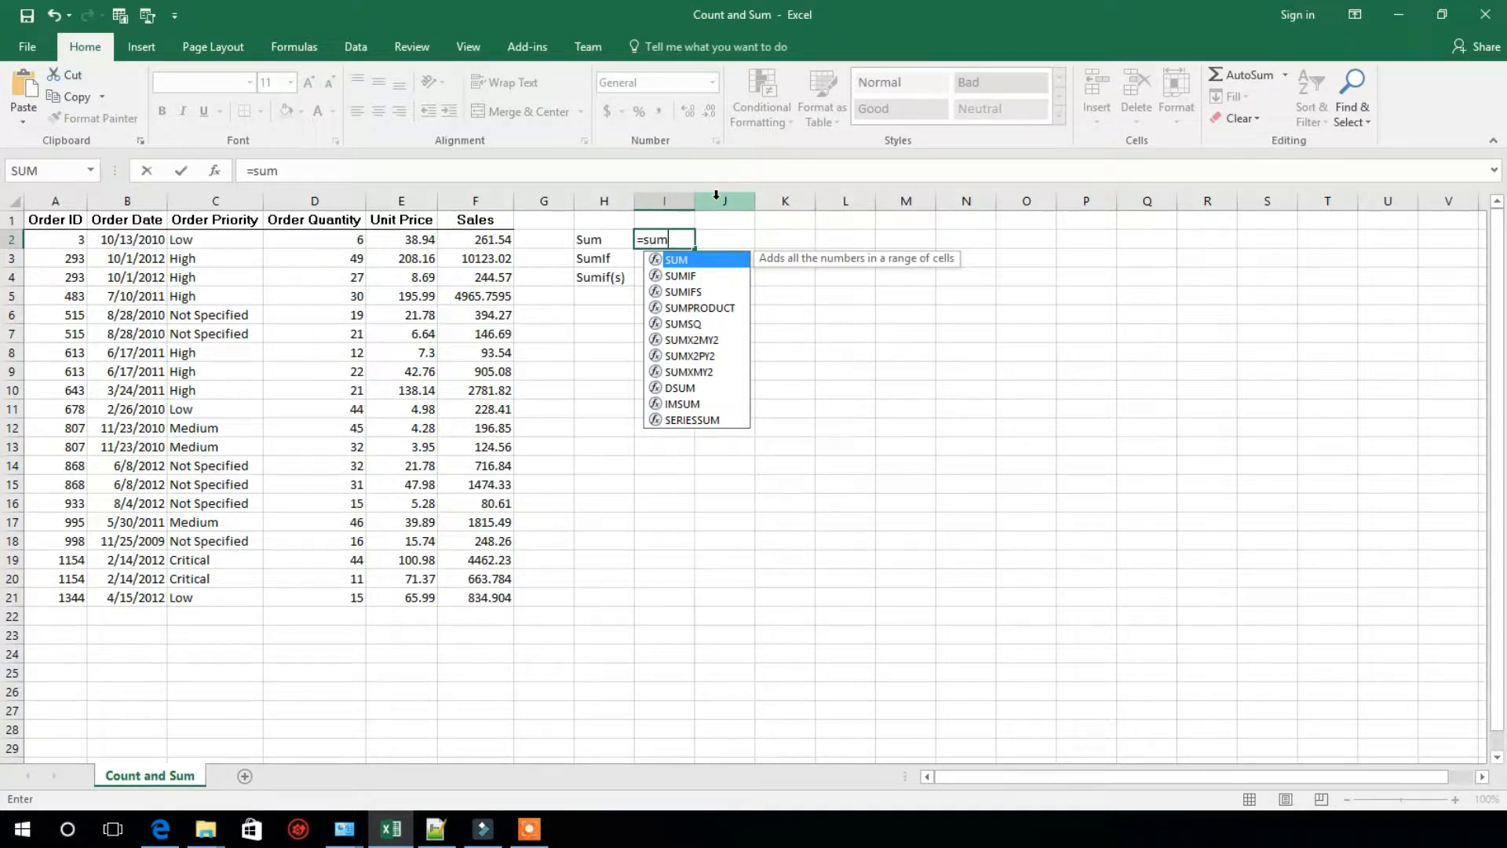
{"action": "key", "text": "Tab"}
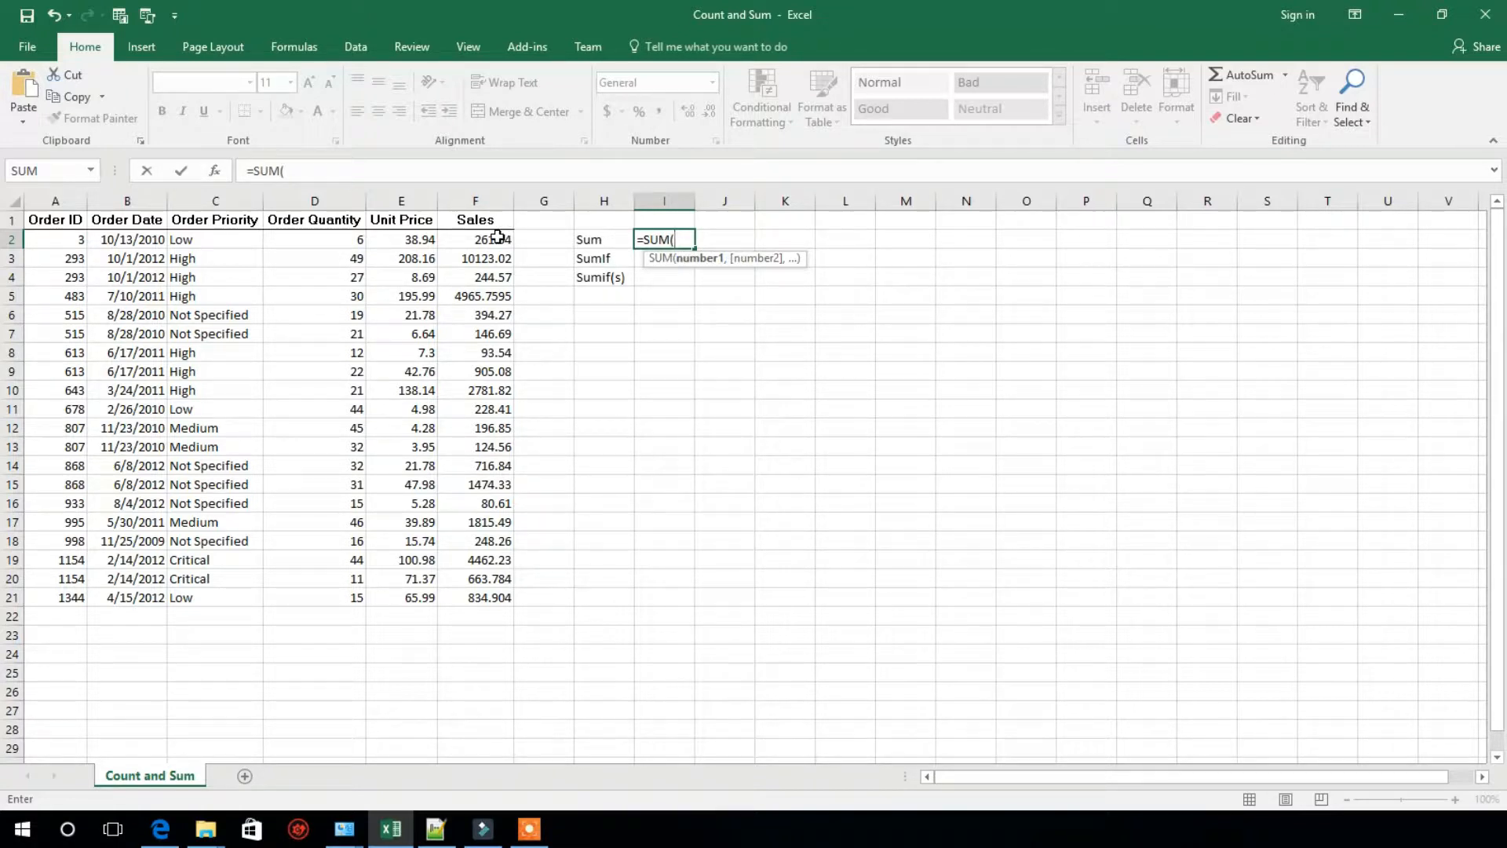
Step: Add the Sales cells F2, F3, F4, F5 and F6 to the SUM formula as separate comma-separated arguments
{"action": "left_click", "coordinate": [498, 236]}
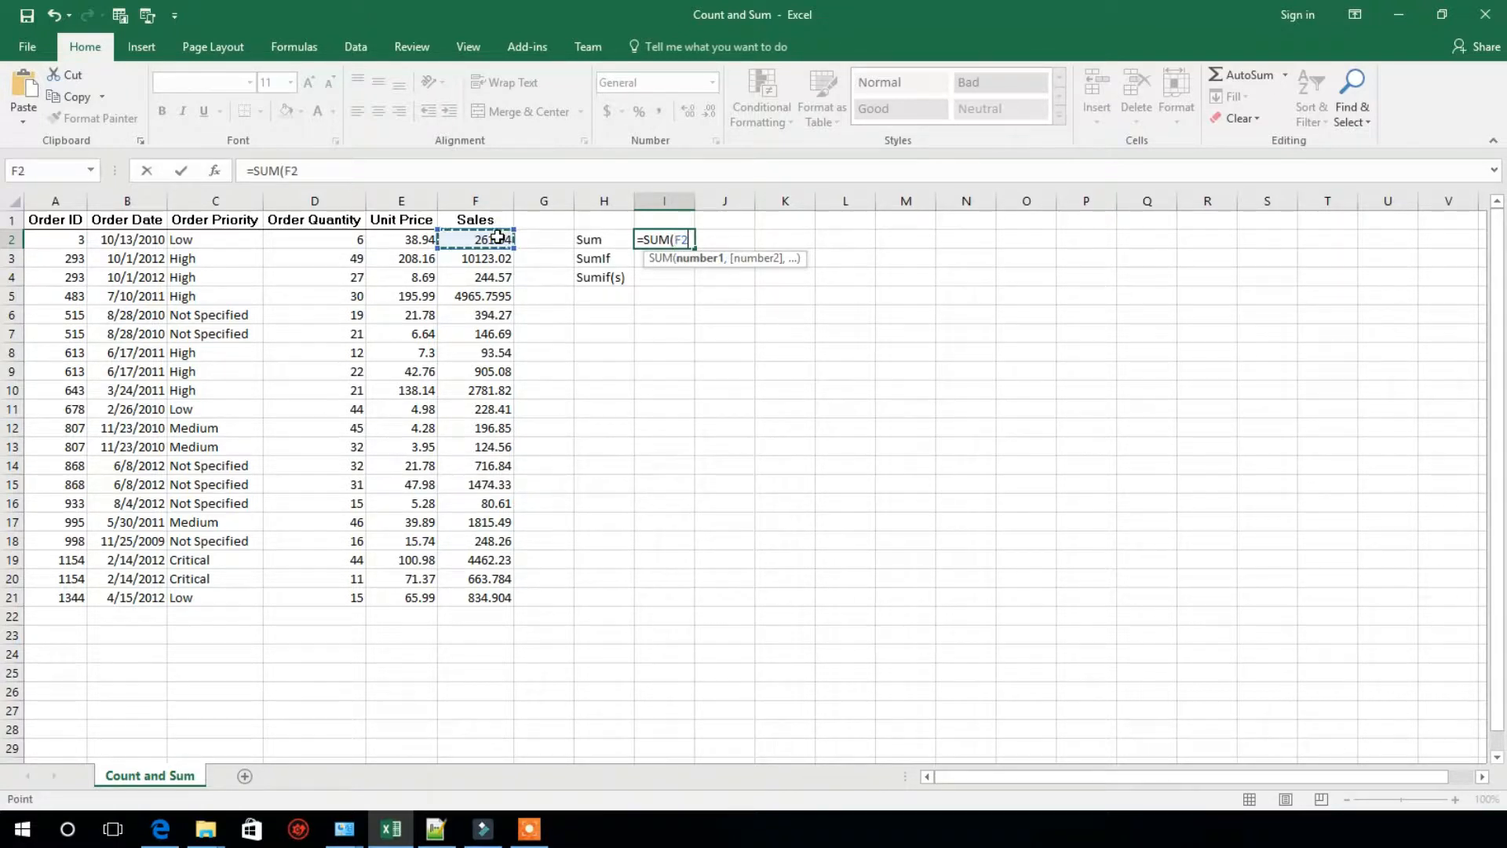
{"action": "type", "text": ","}
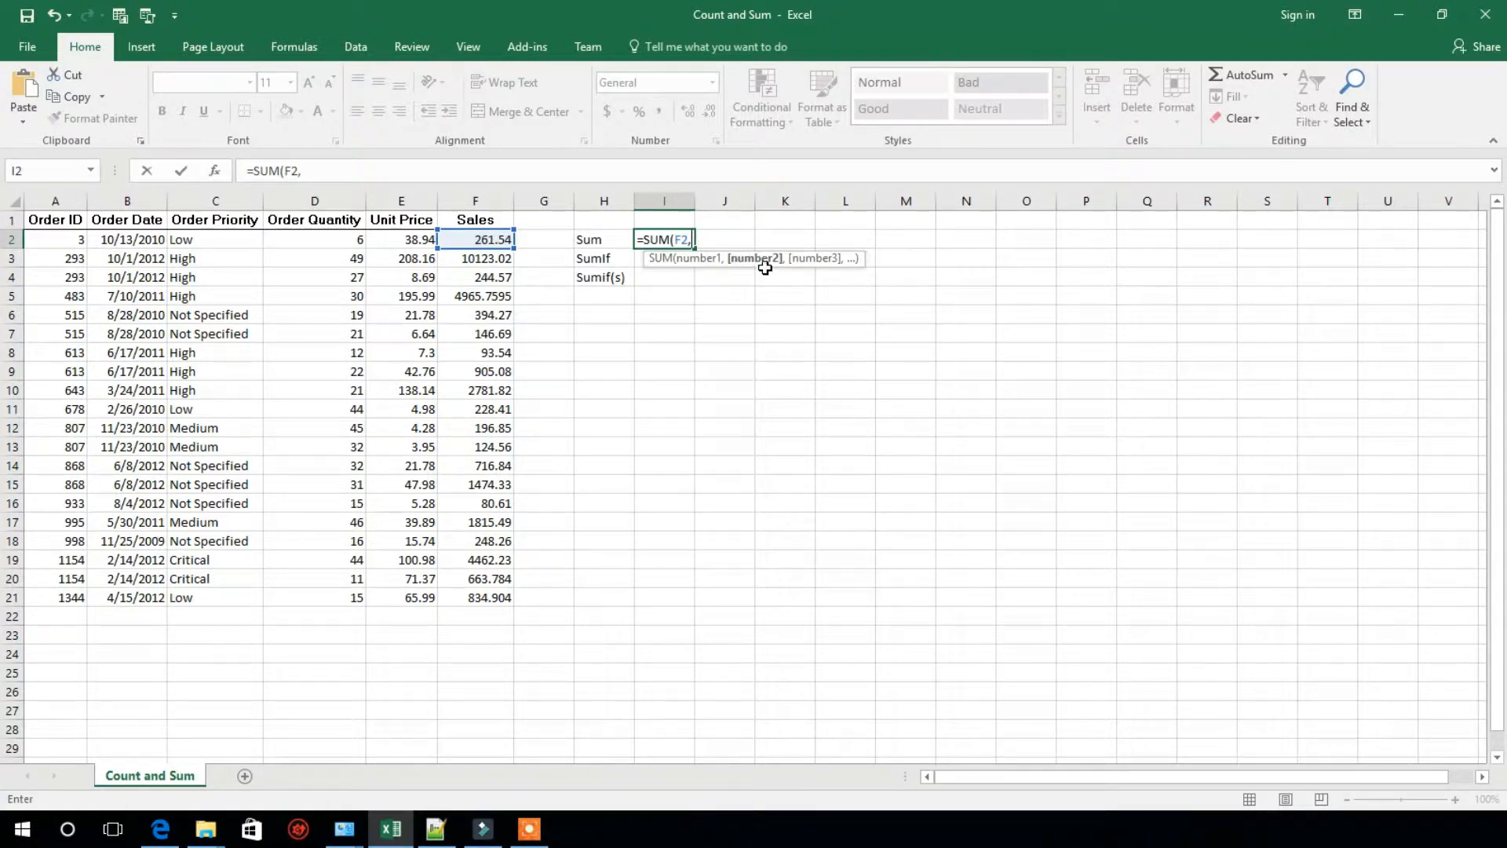
{"action": "left_click", "coordinate": [487, 260]}
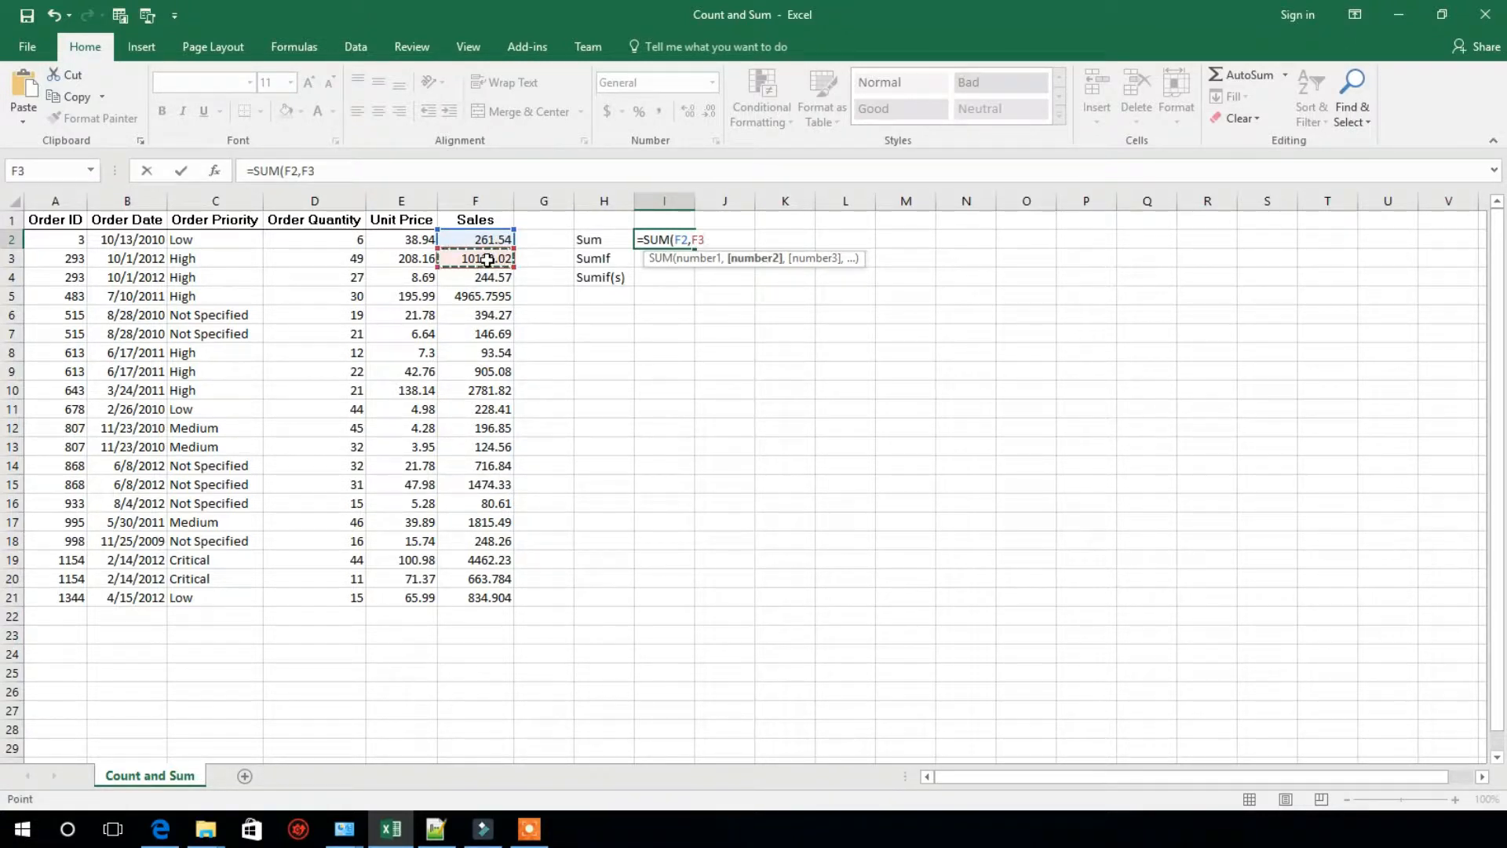
{"action": "type", "text": ","}
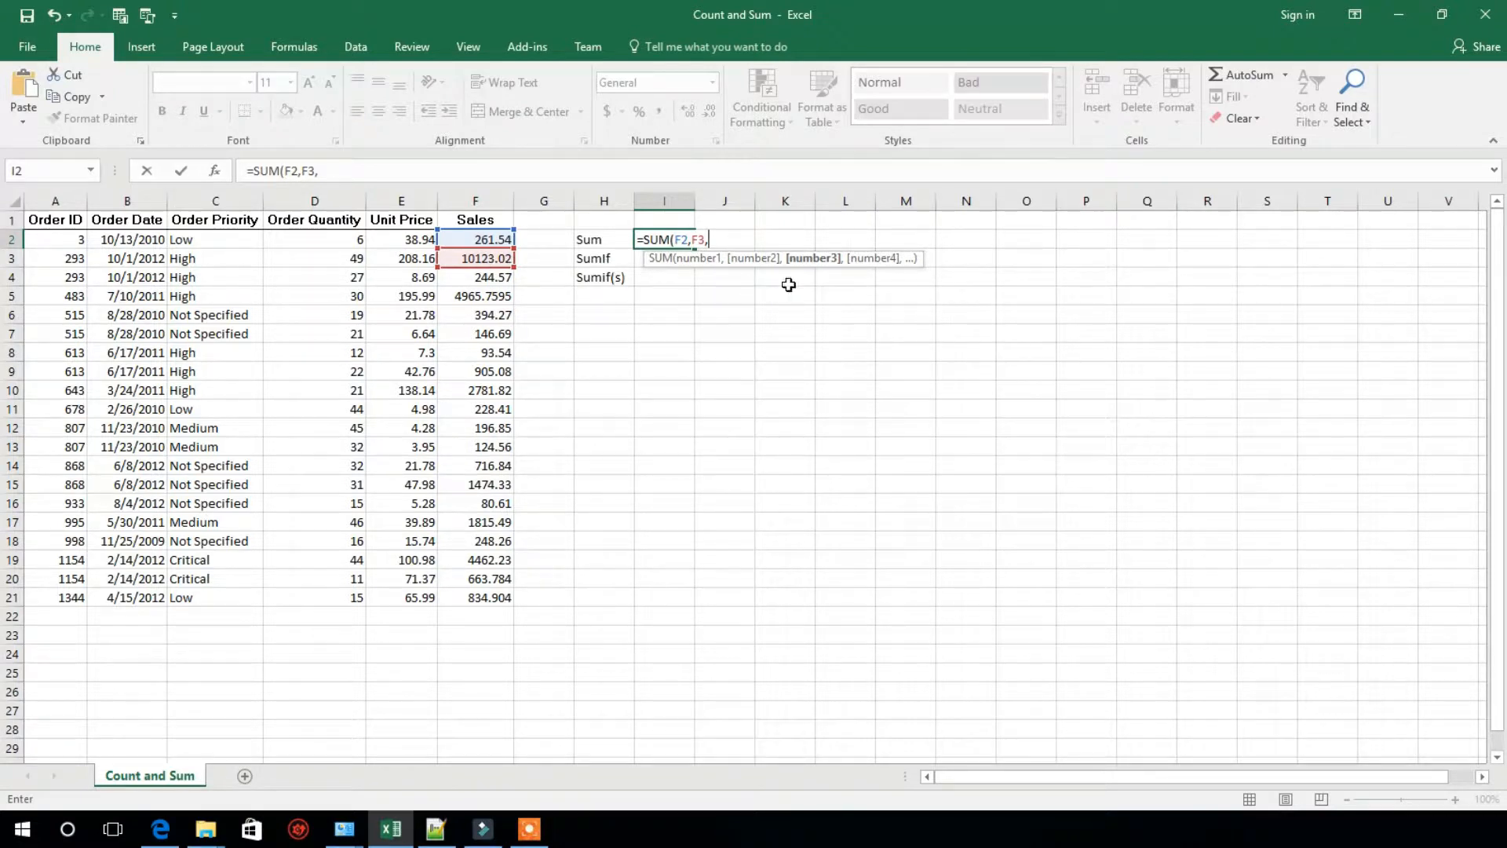
{"action": "left_click", "coordinate": [495, 279]}
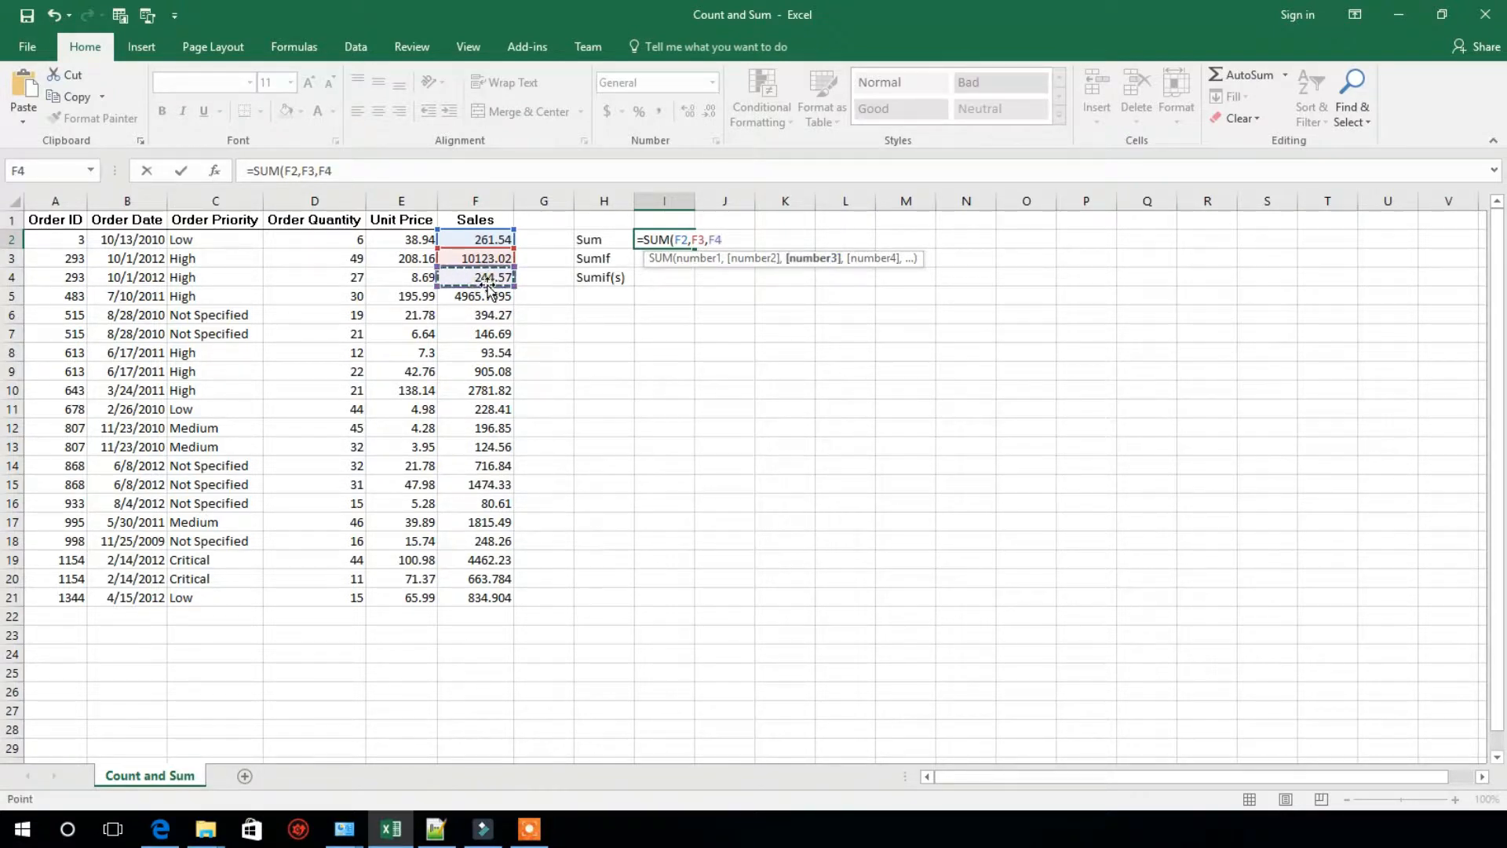
{"action": "type", "text": ","}
{"action": "left_click", "coordinate": [487, 296]}
{"action": "type", "text": ","}
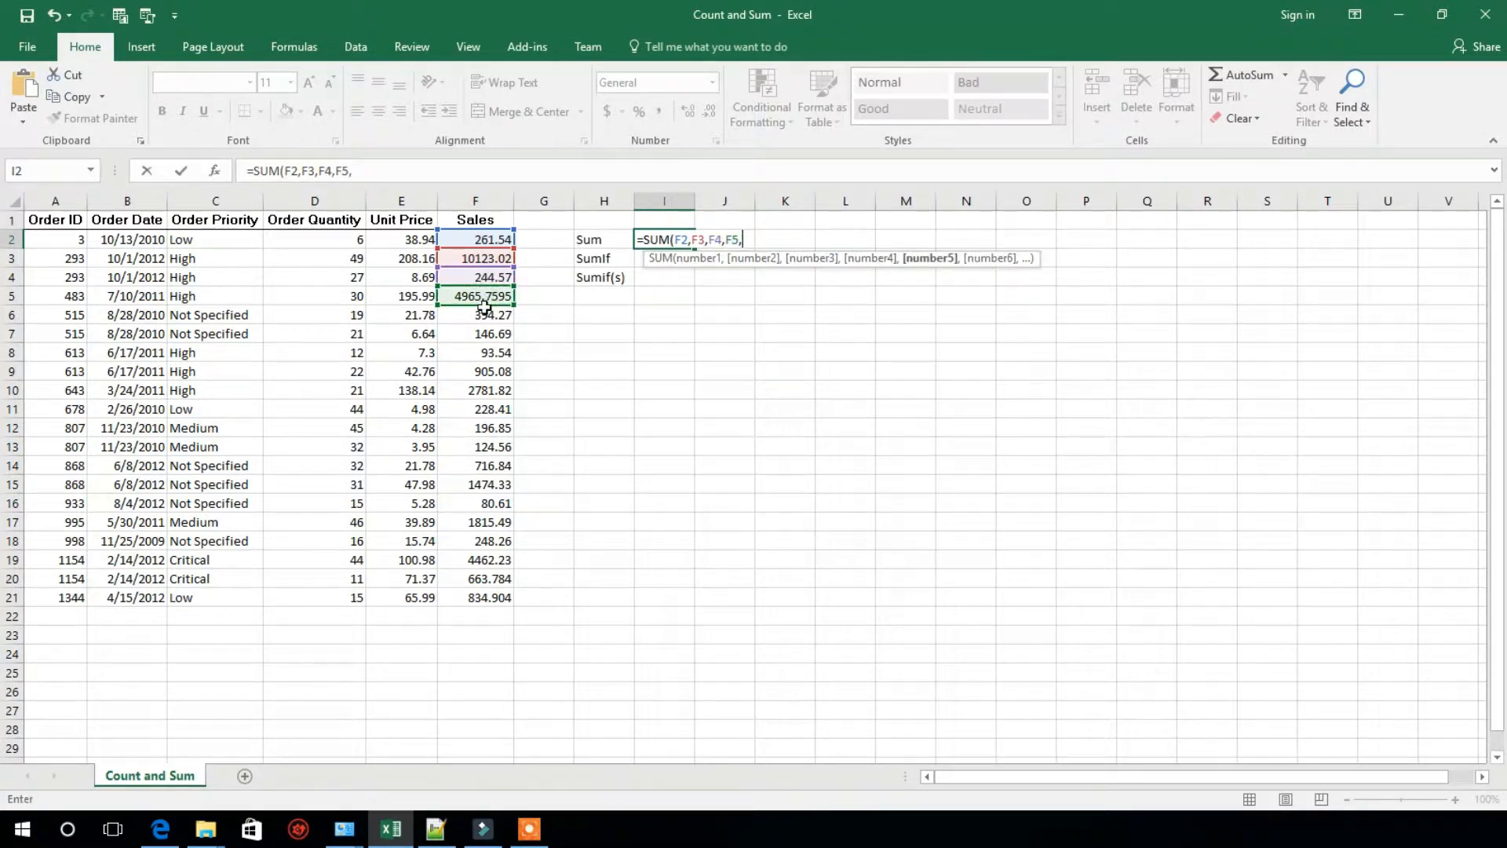
{"action": "left_click", "coordinate": [483, 315]}
{"action": "type", "text": ","}
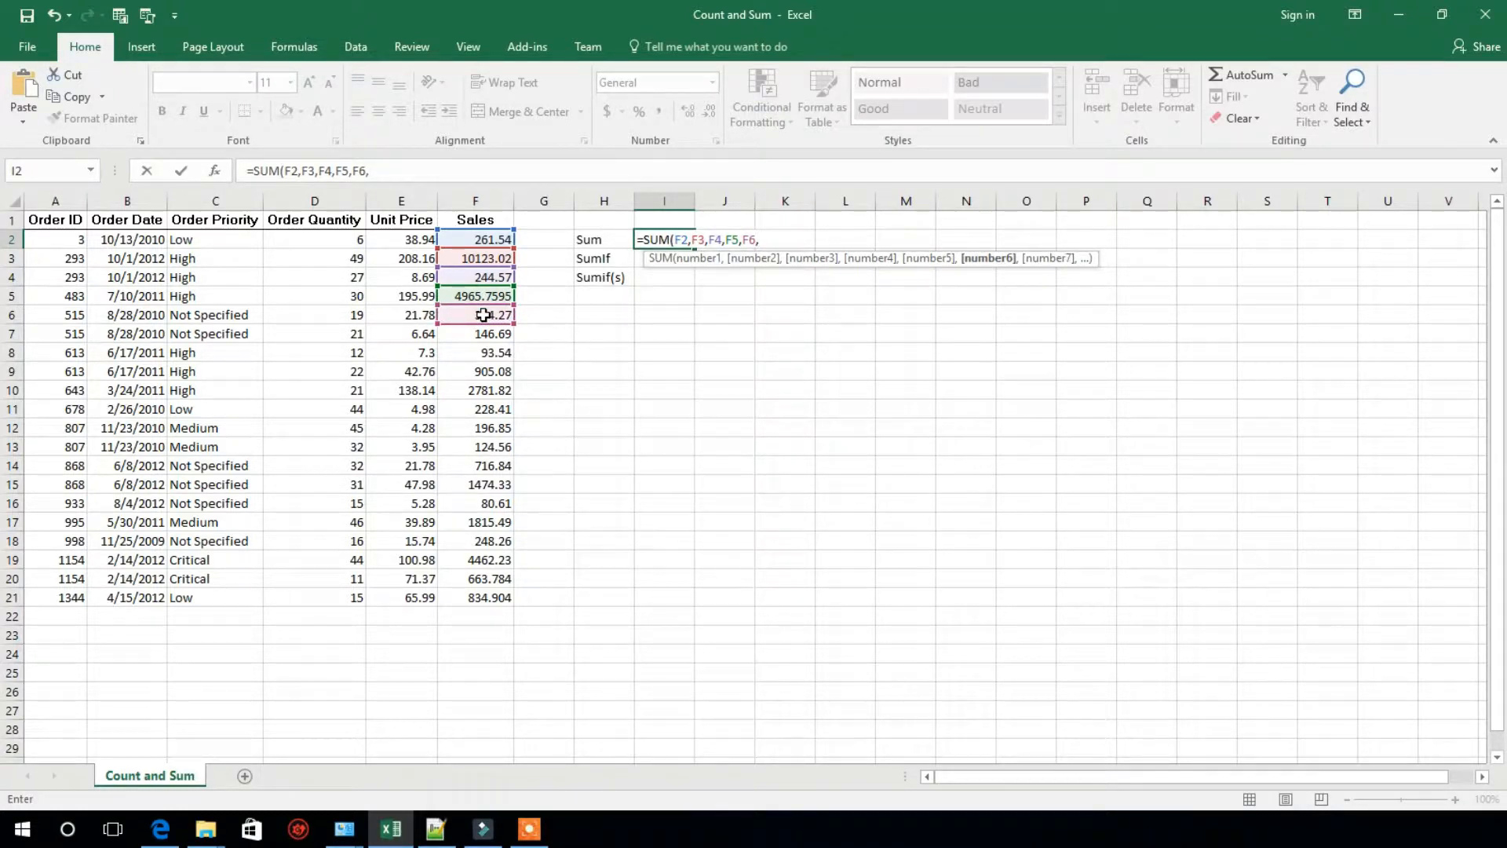
Step: Remove all the individual cell references from the SUM formula, keeping only its opening =SUM(
{"action": "key", "text": "BackSpace"}
{"action": "key", "text": "BackSpace"}
{"action": "key", "text": "BackSpace"}
{"action": "key", "text": "BackSpace"}
{"action": "key", "text": "BackSpace"}
{"action": "key", "text": "BackSpace"}
{"action": "key", "text": "BackSpace"}
{"action": "key", "text": "BackSpace"}
{"action": "key", "text": "BackSpace"}
{"action": "key", "text": "BackSpace"}
{"action": "key", "text": "BackSpace"}
{"action": "key", "text": "BackSpace"}
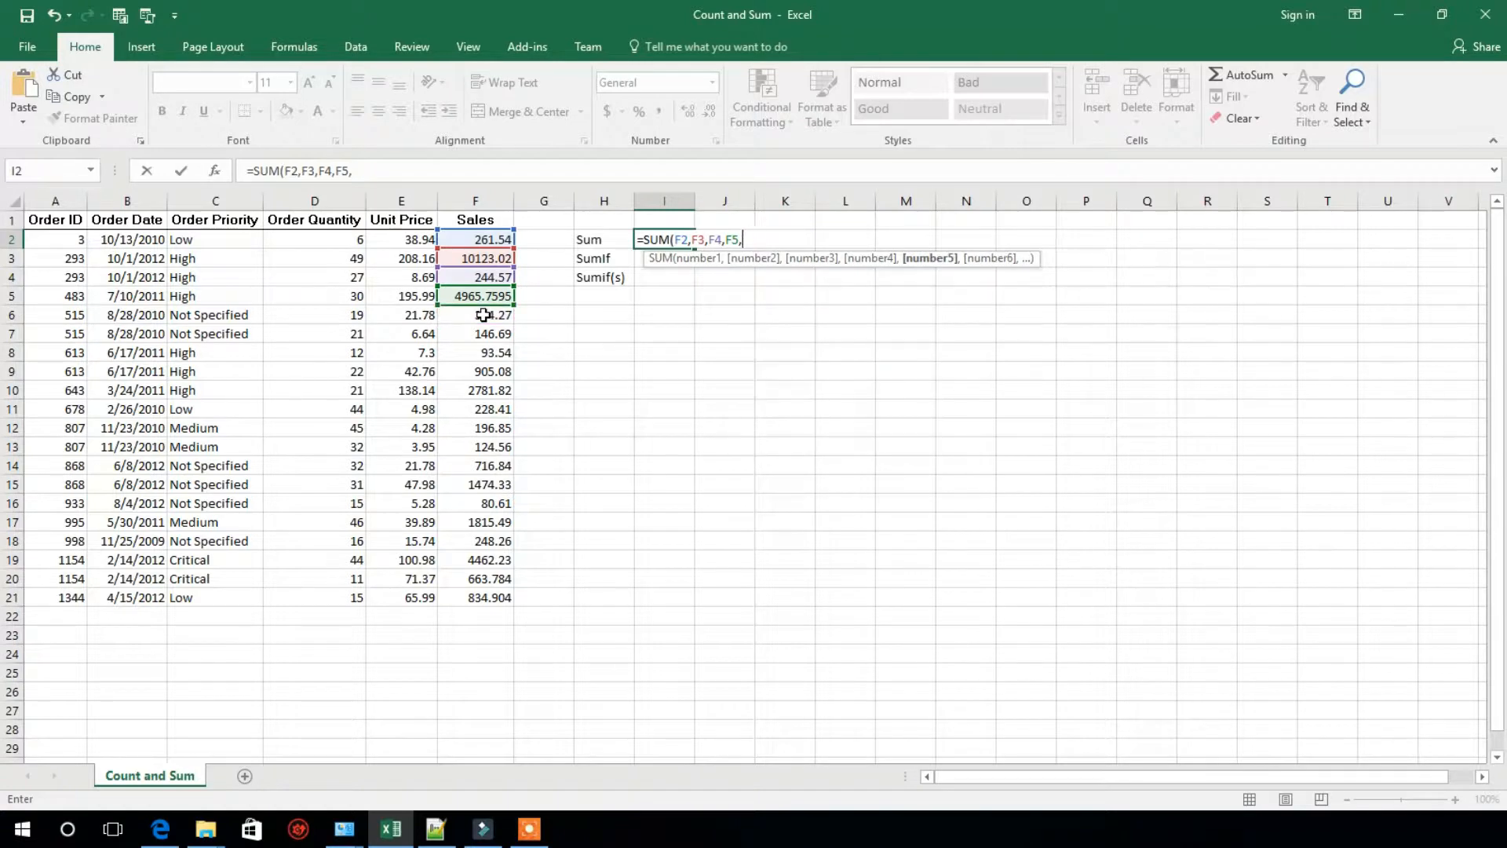
{"action": "key", "text": "BackSpace"}
{"action": "key", "text": "BackSpace"}
{"action": "key", "text": "BackSpace"}
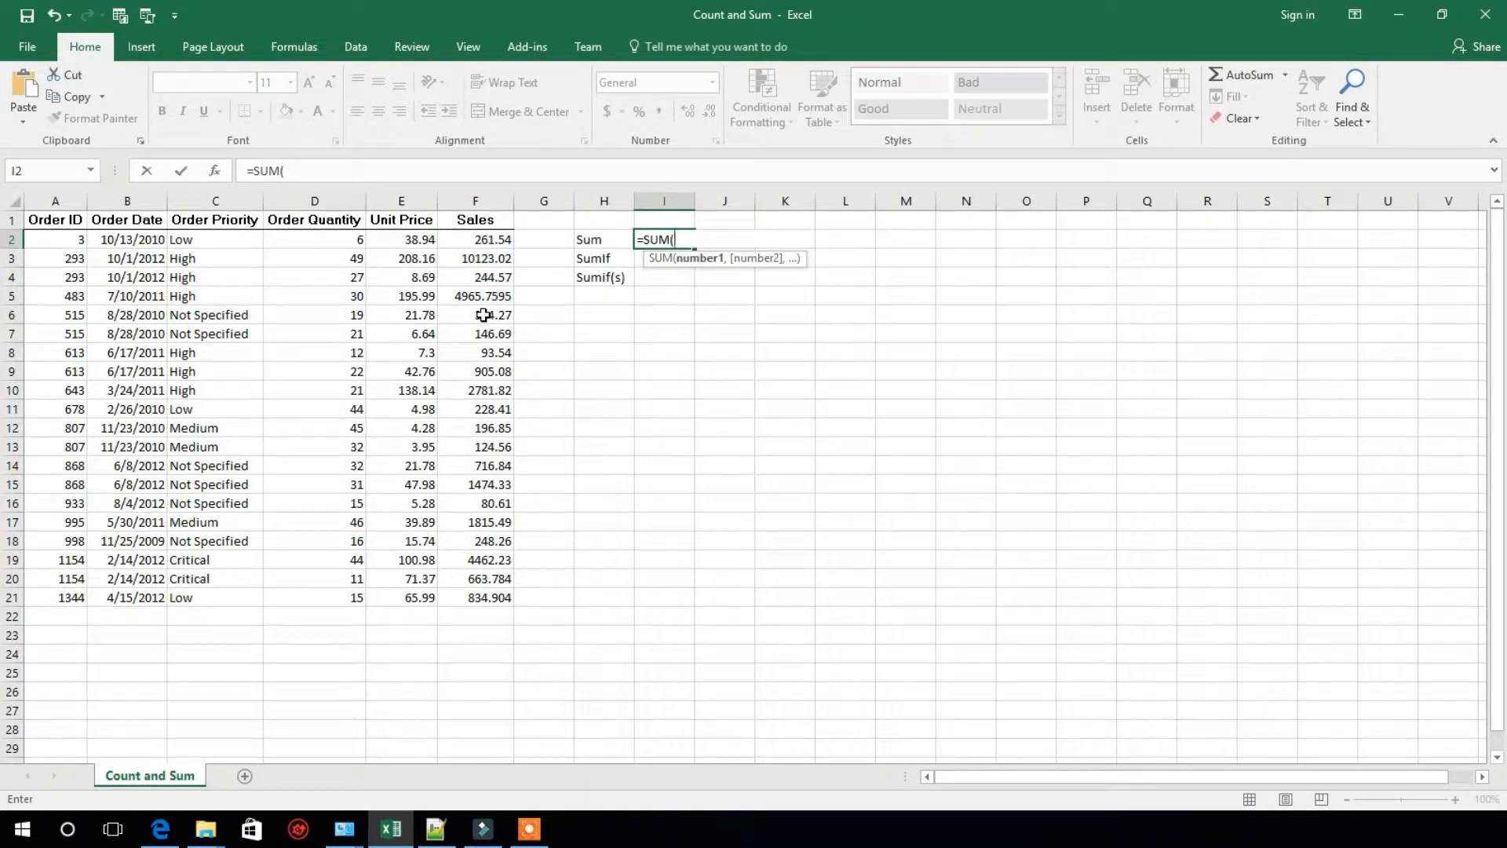
Step: Complete the SUM formula in I2 with the Sales range F2:F21 and enter it
{"action": "left_click", "coordinate": [469, 240]}
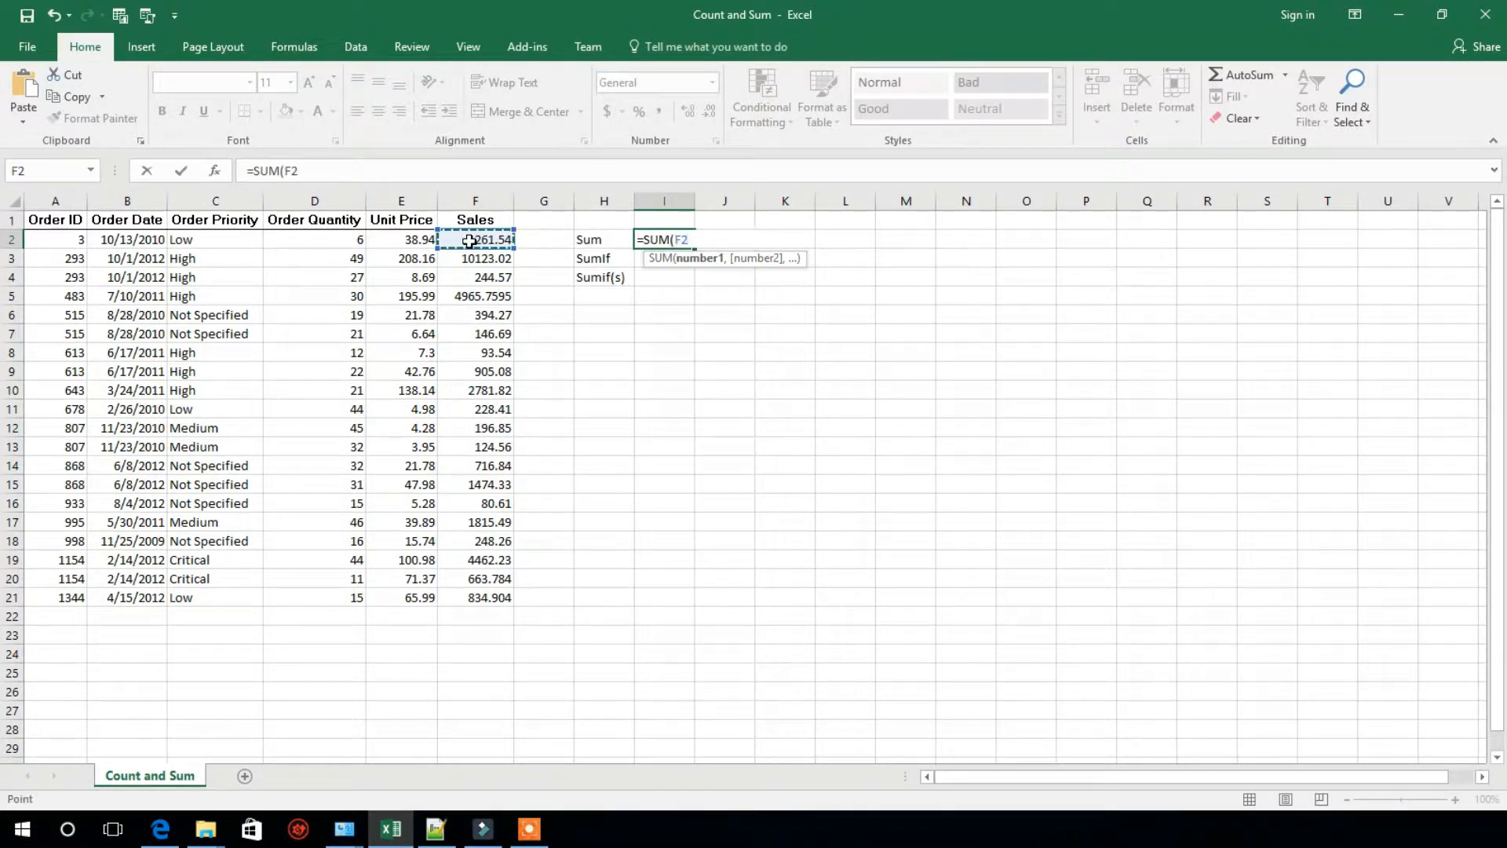
{"action": "left_click_drag", "start_coordinate": [470, 240], "coordinate": [478, 597]}
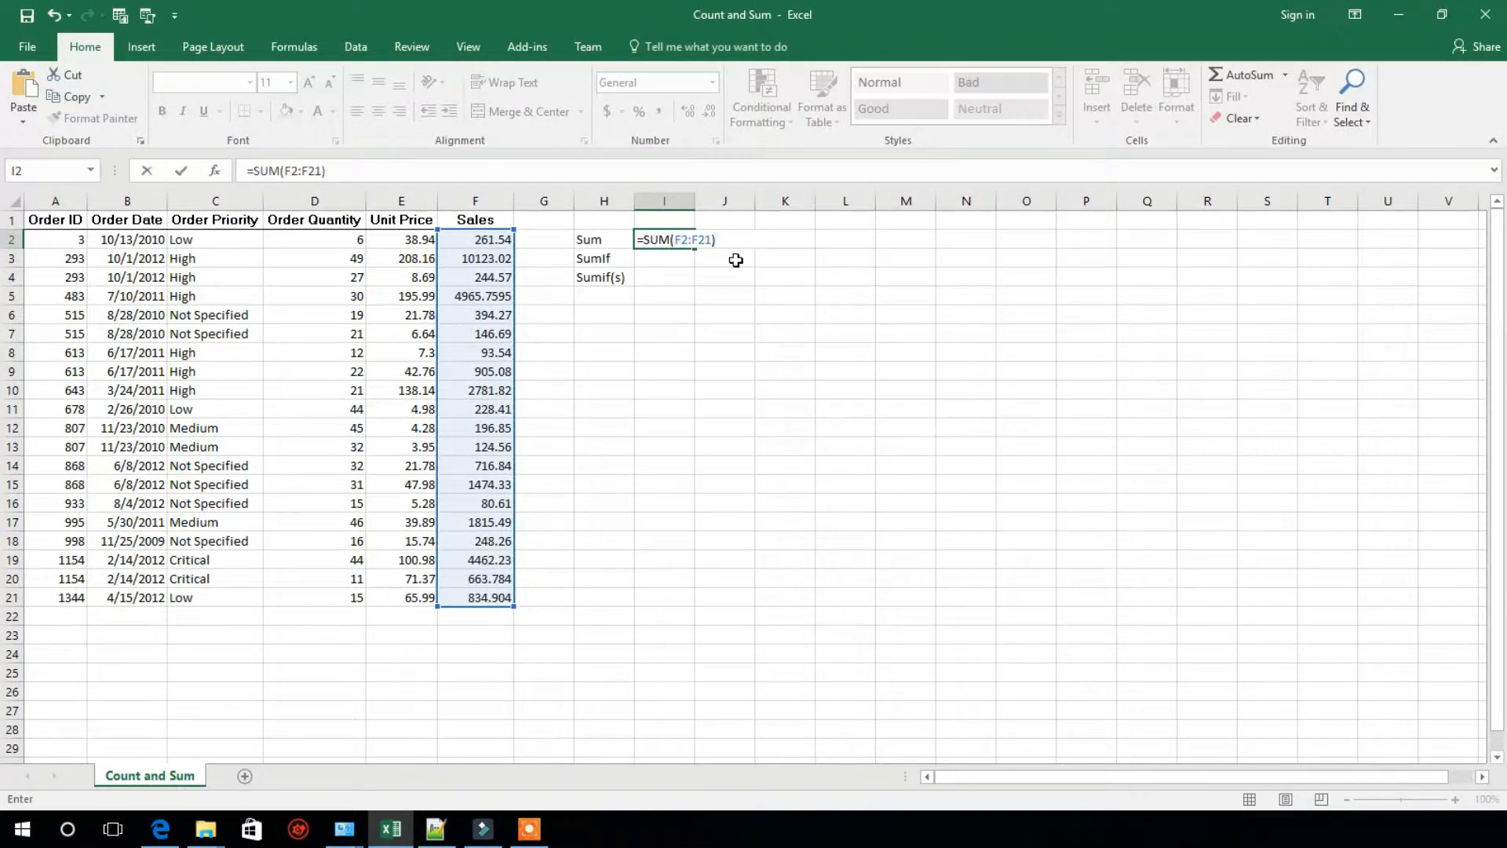
{"action": "key", "text": "Return"}
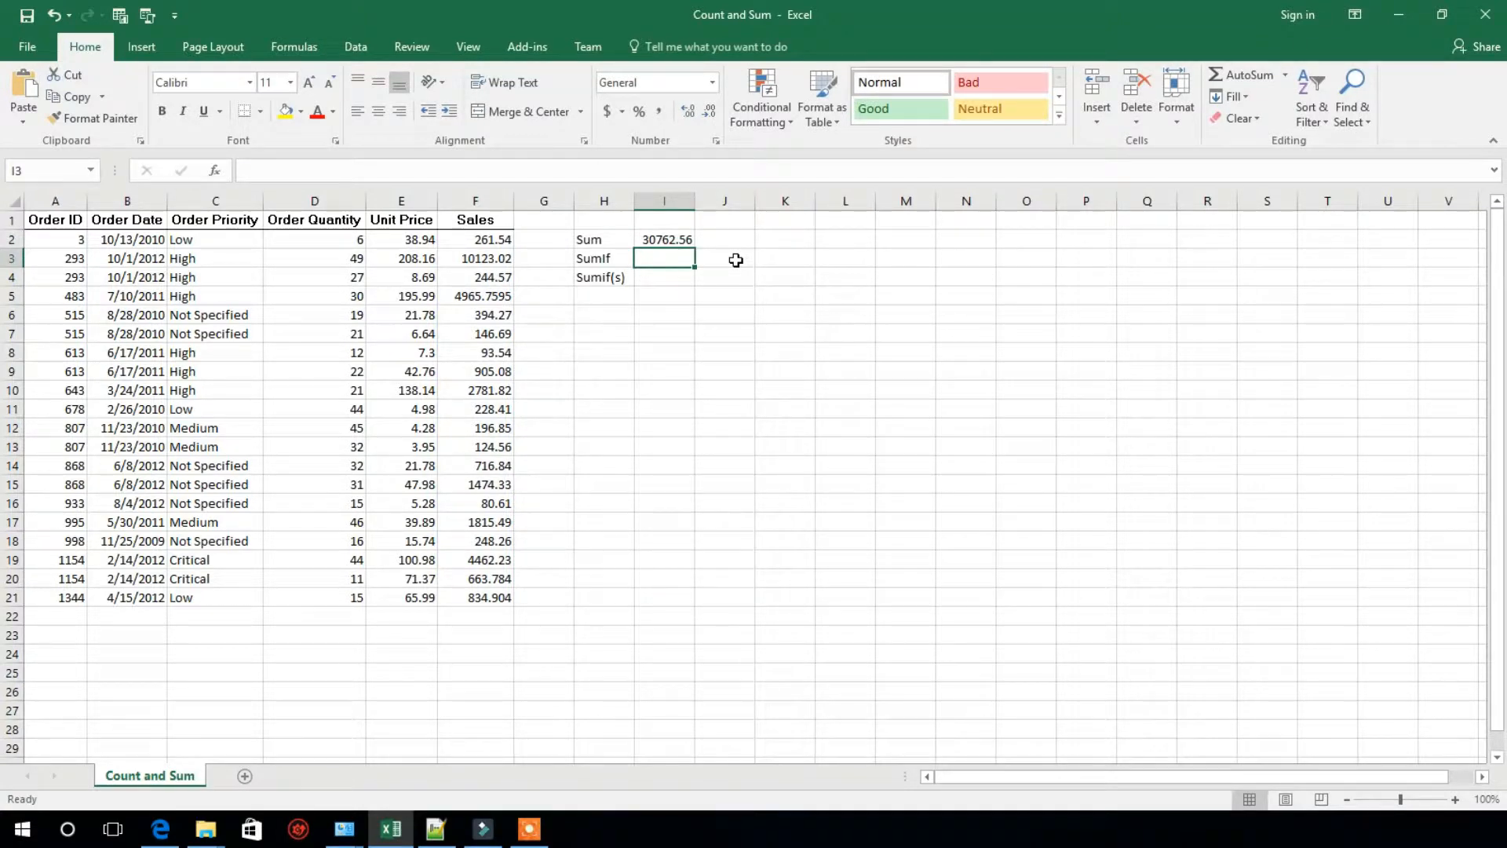
Step: Select the Sales values F2:F21 to check their sum against the formula result in I2
{"action": "left_click_drag", "start_coordinate": [499, 238], "coordinate": [471, 589]}
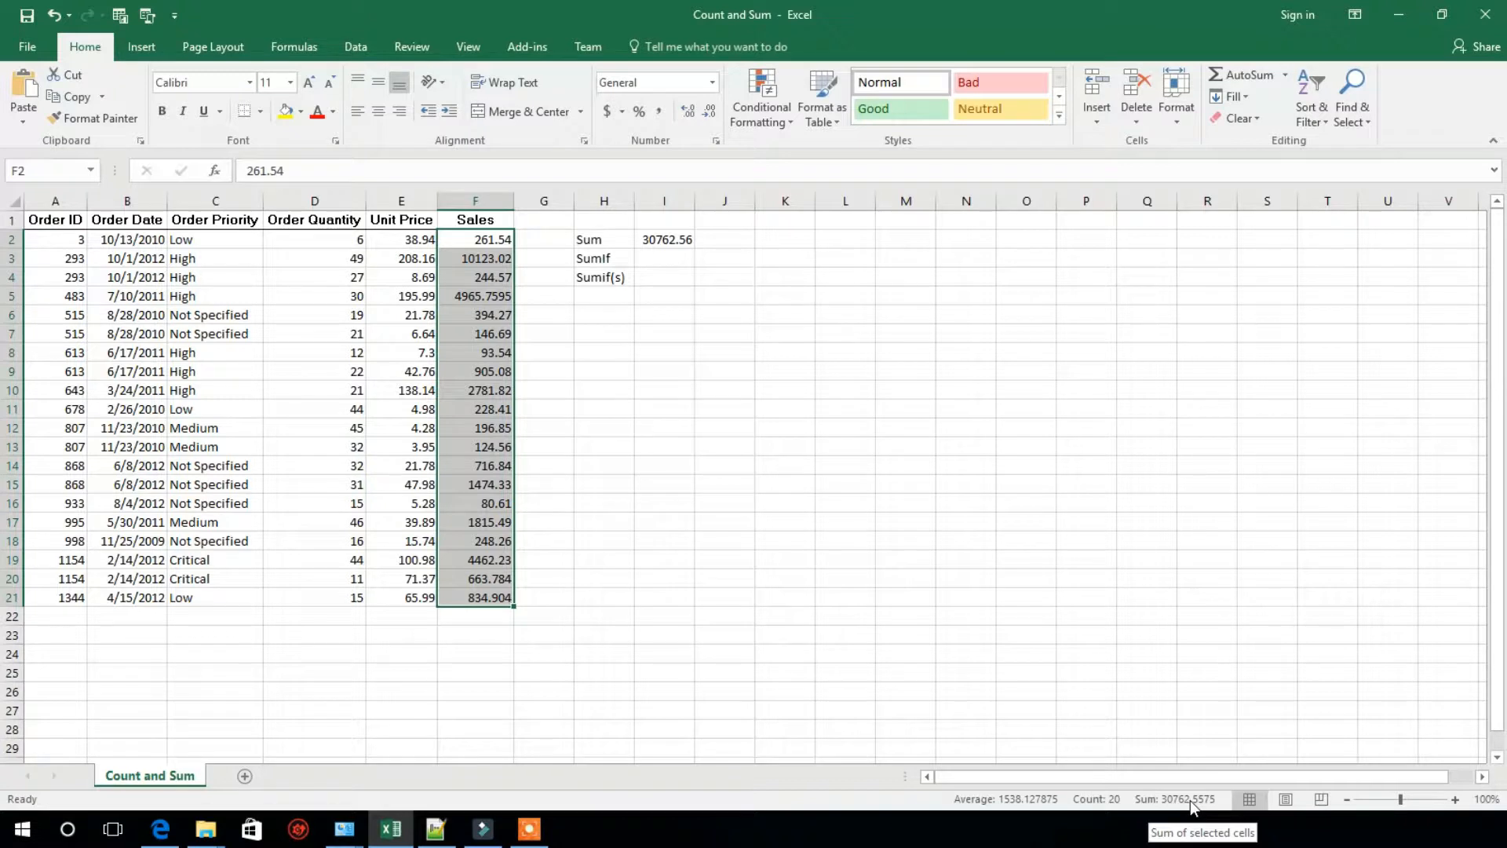
{"action": "left_click", "coordinate": [667, 239]}
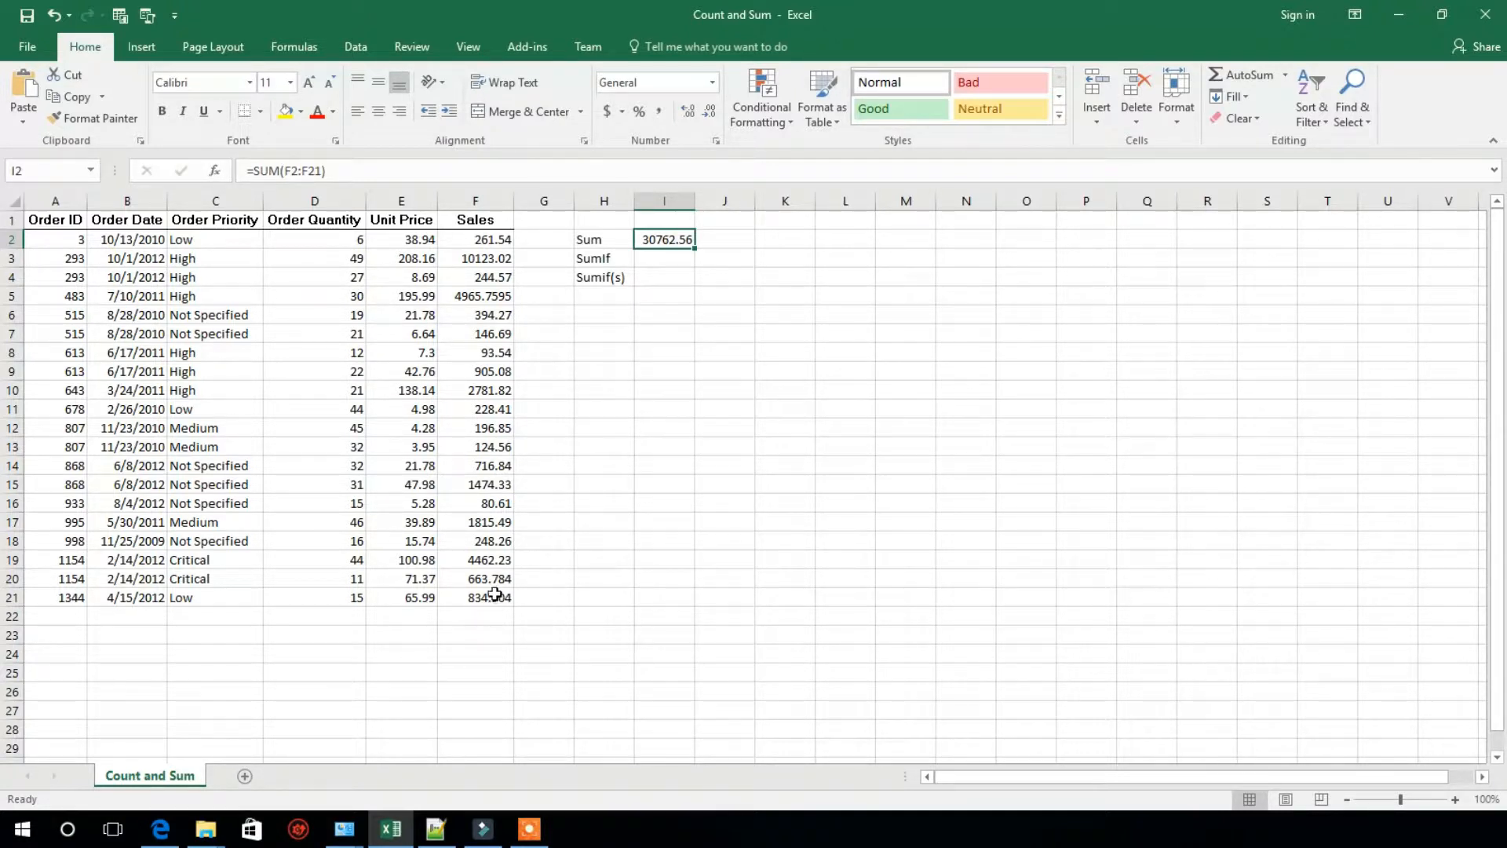
Step: Total the Sales column in cell F22 with AutoSum and delete that total again
{"action": "left_click", "coordinate": [487, 616]}
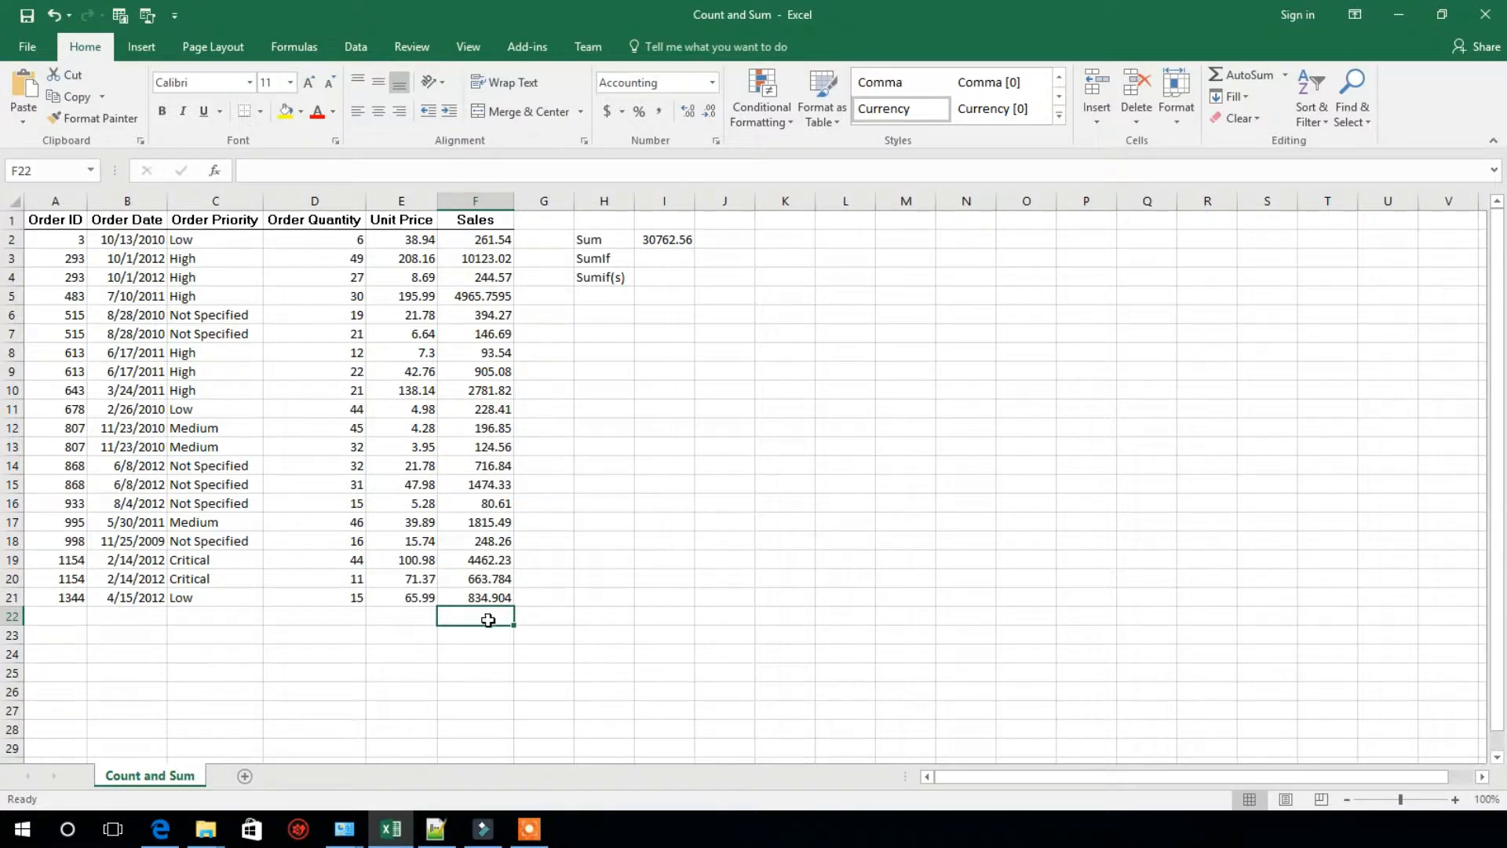
{"action": "left_click", "coordinate": [1242, 74]}
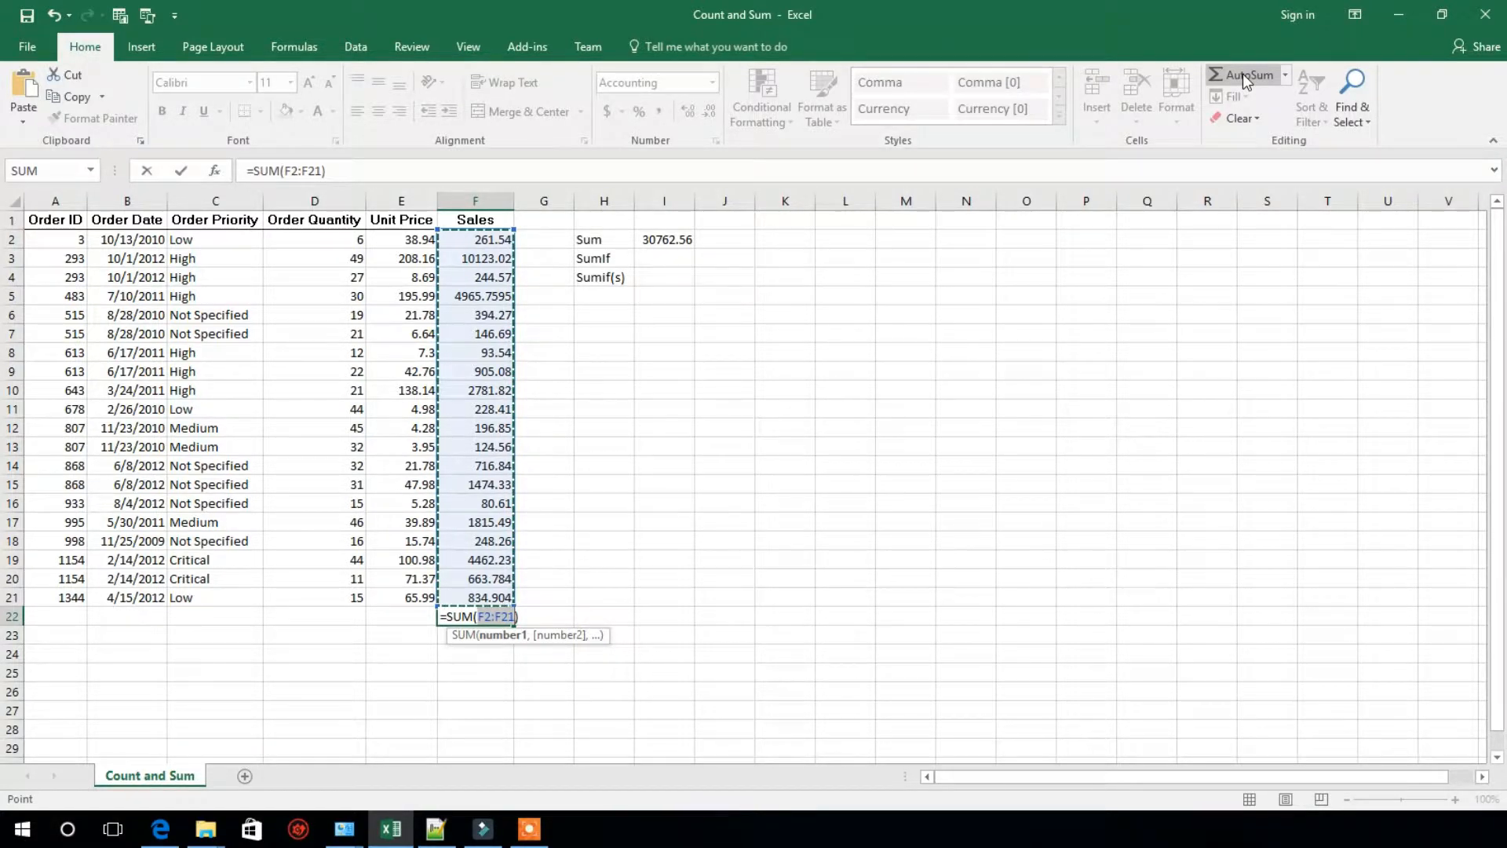
{"action": "key", "text": "Return"}
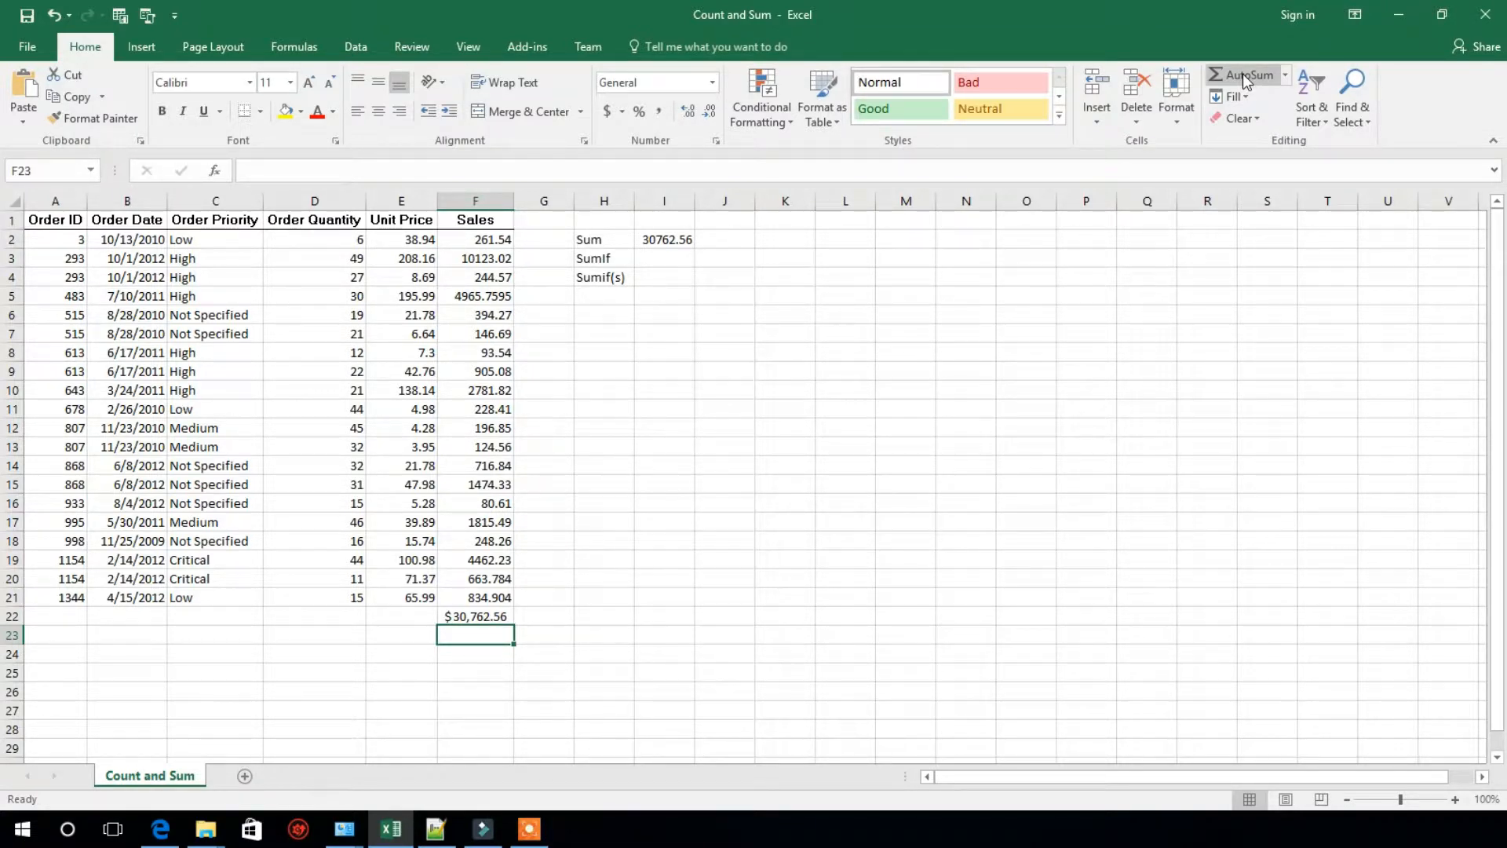
{"action": "key", "text": "Up"}
{"action": "key", "text": "Delete"}
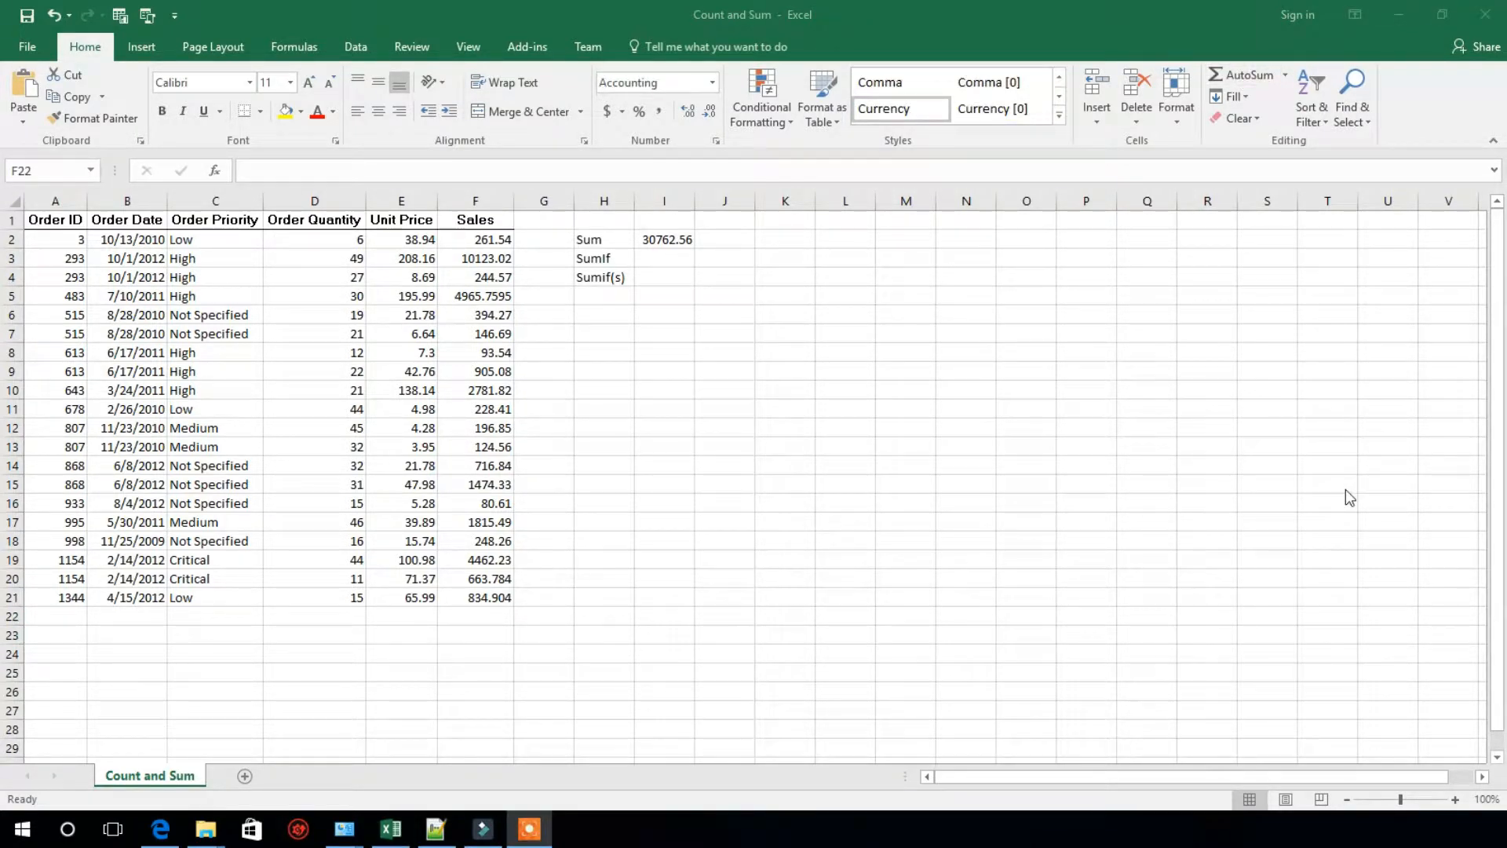
Step: Enter the formula =IF(1=1,"True","False") in cell I3, beside the SumIf label
{"action": "left_click", "coordinate": [672, 257]}
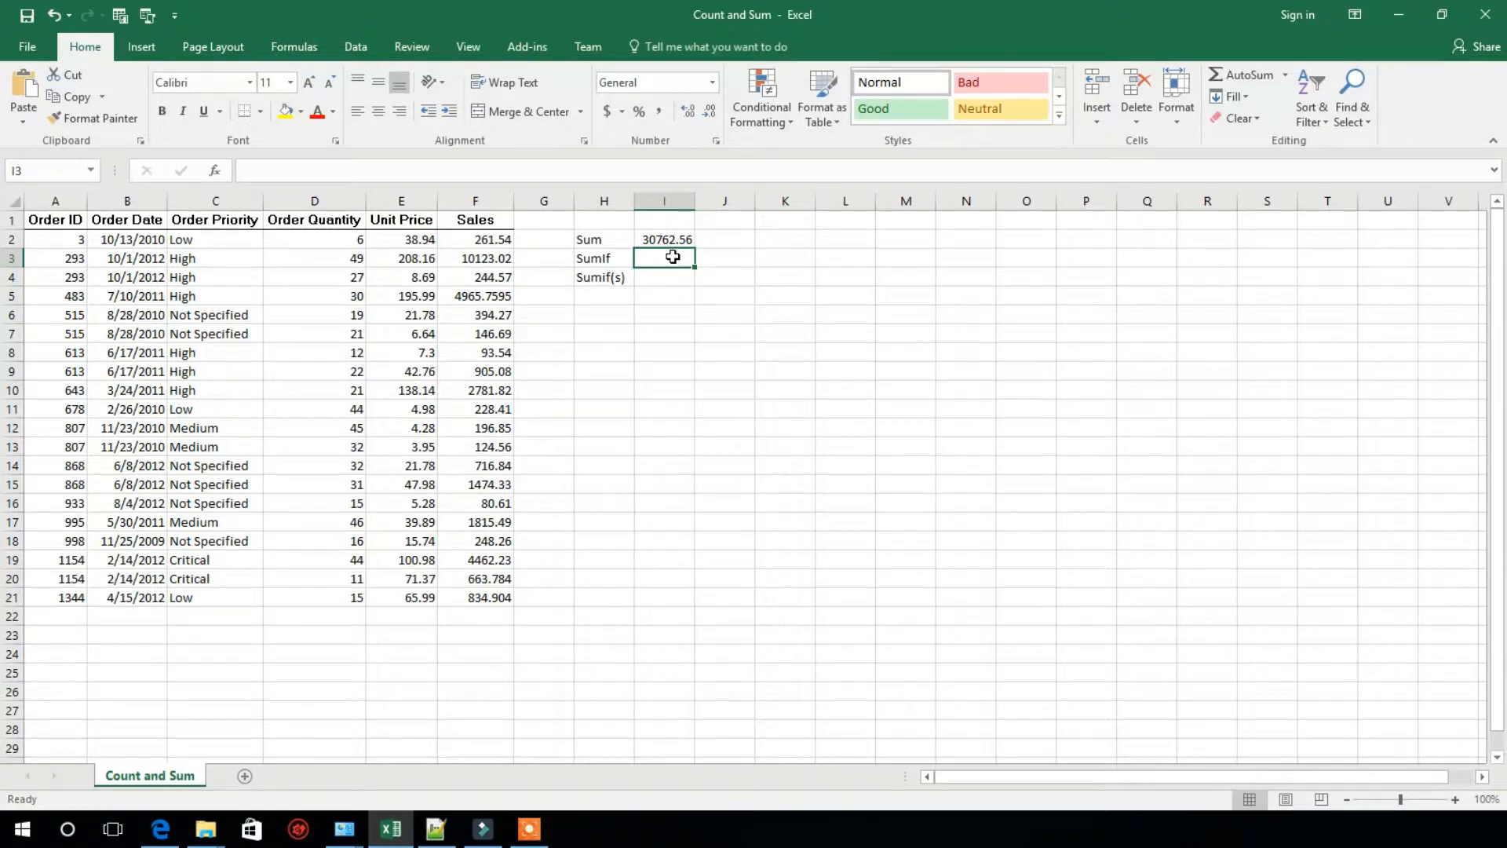
{"action": "type", "text": "="}
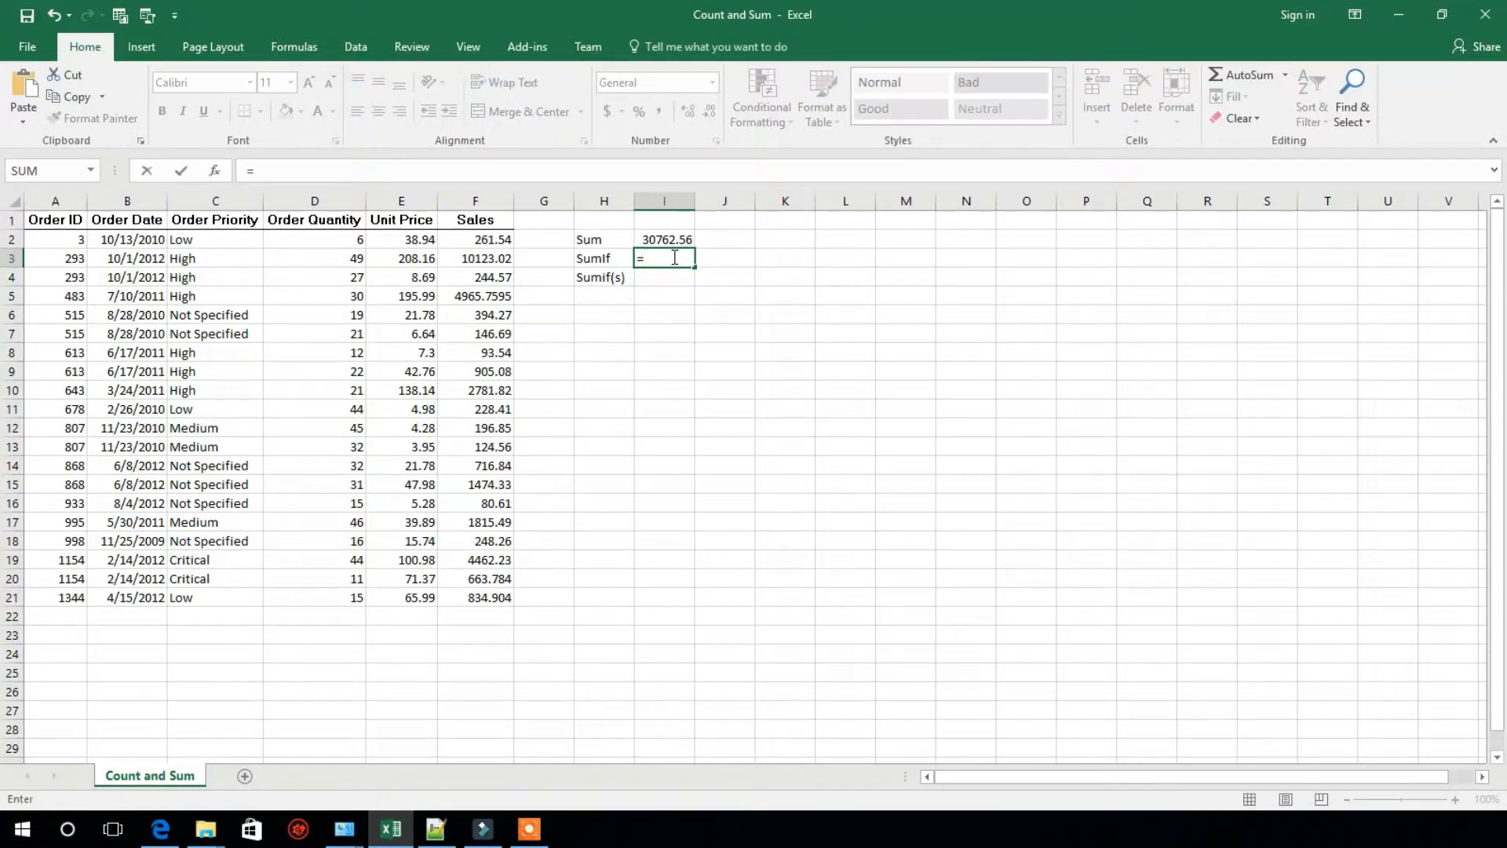
{"action": "type", "text": "if"}
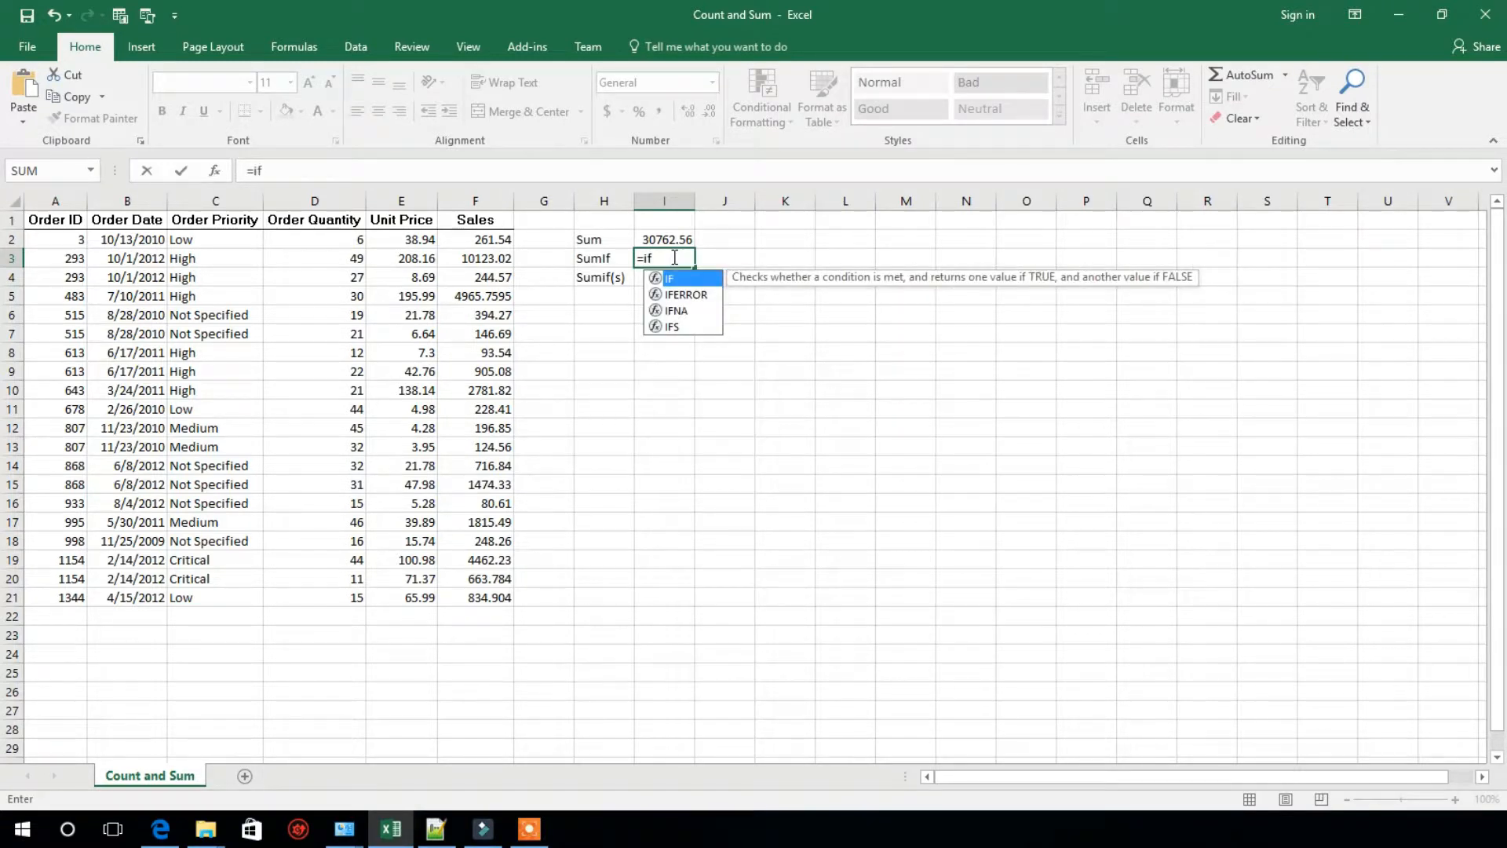
{"action": "key", "text": "Tab"}
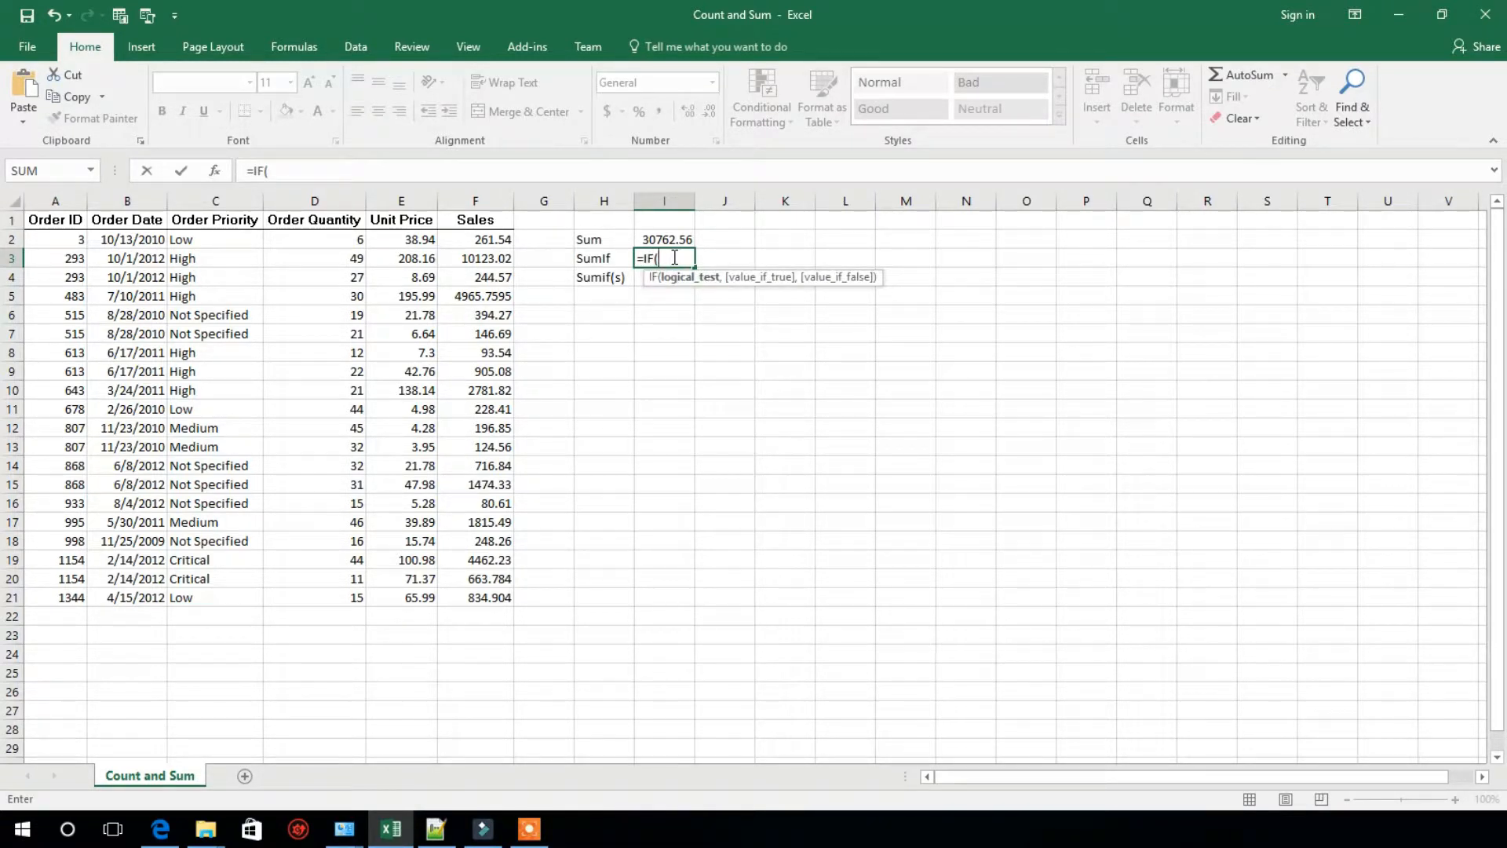
{"action": "type", "text": "1=1,"}
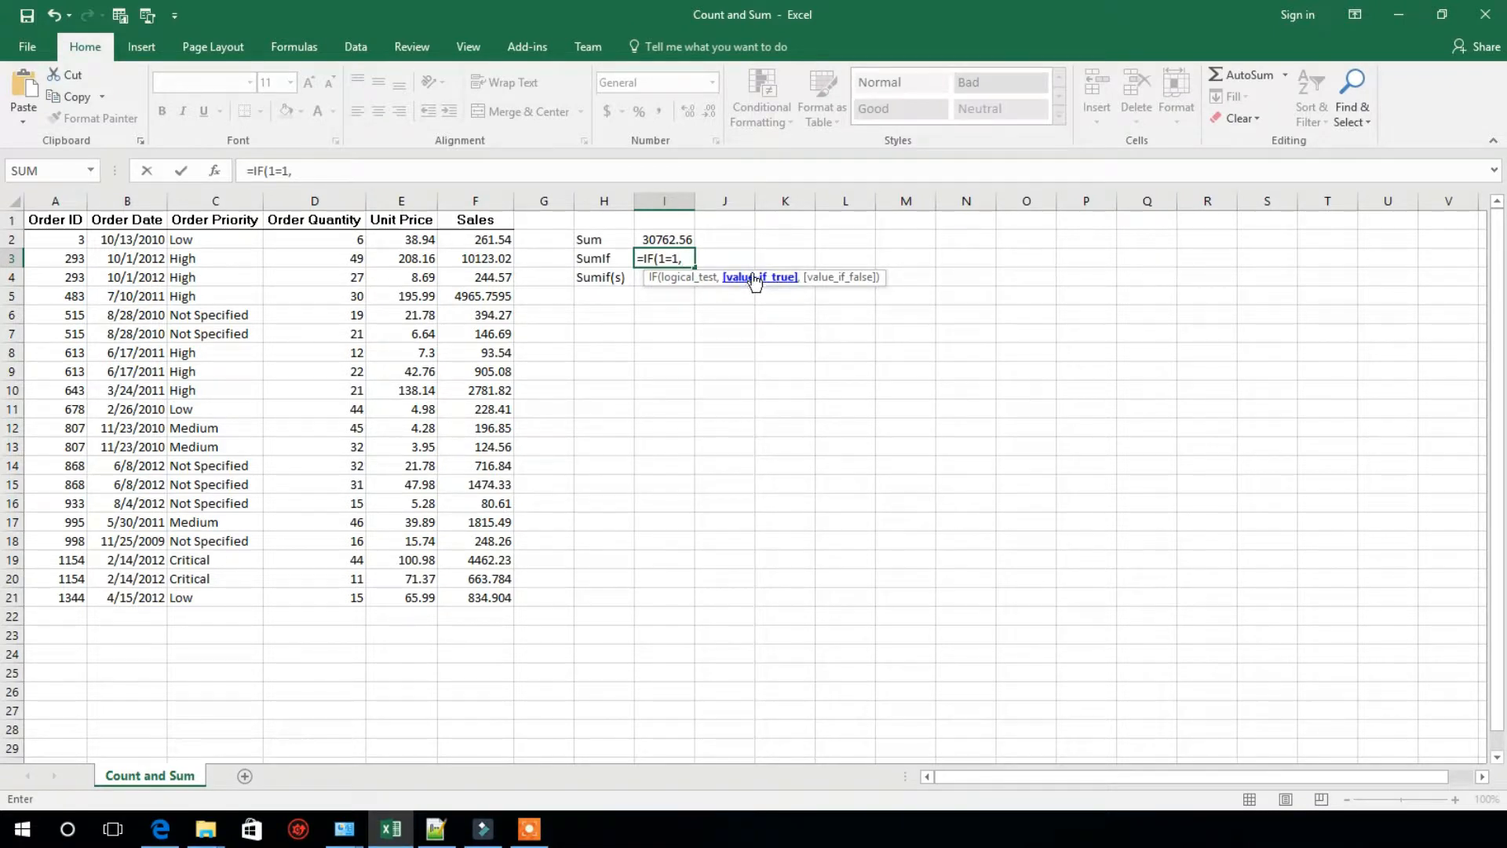
{"action": "type", "text": "\"True\","}
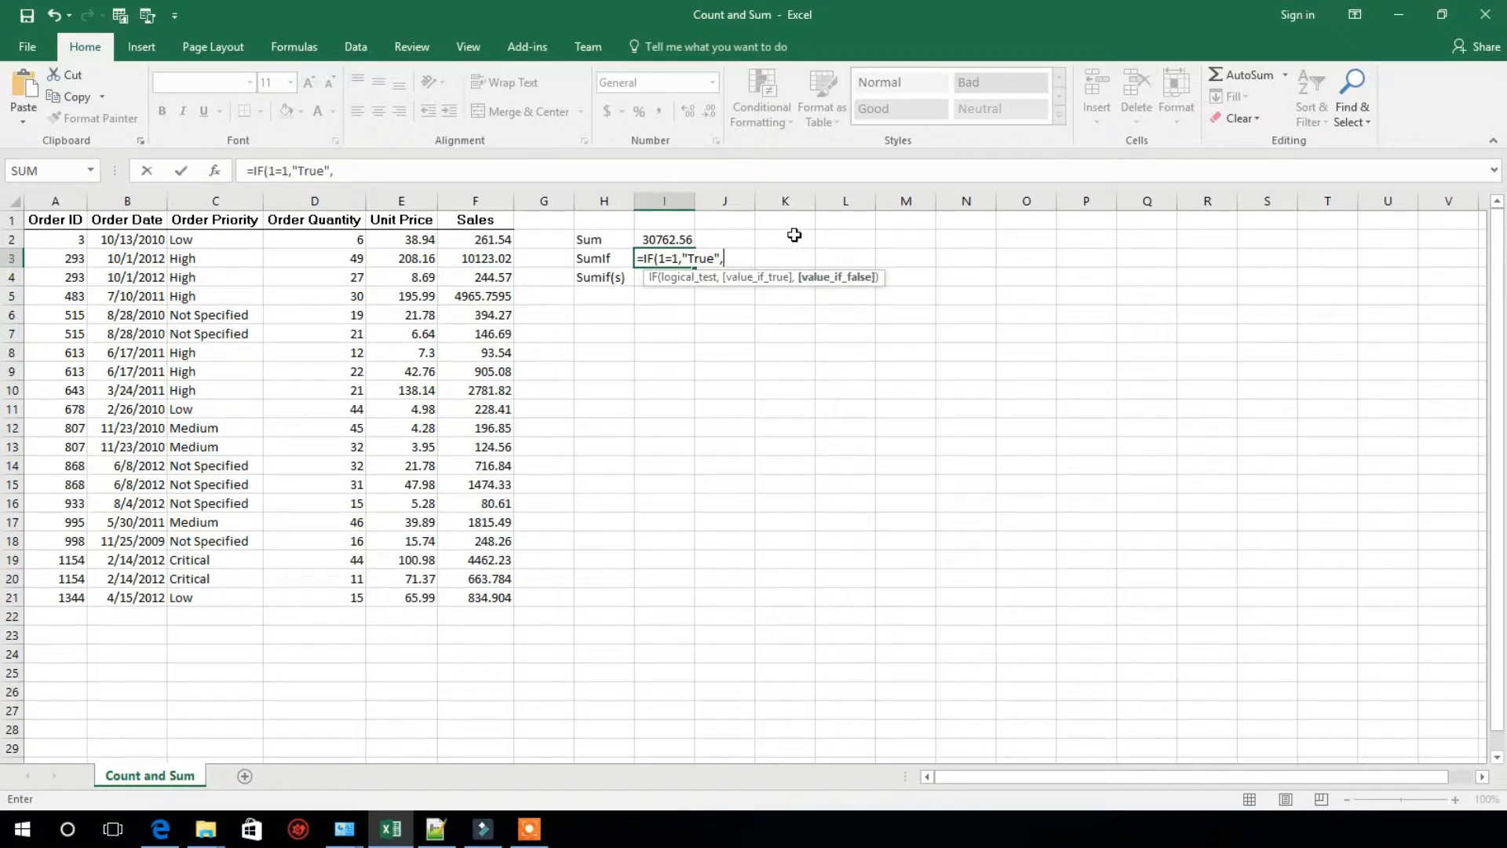
{"action": "type", "text": "\"False\""}
{"action": "type", "text": ")"}
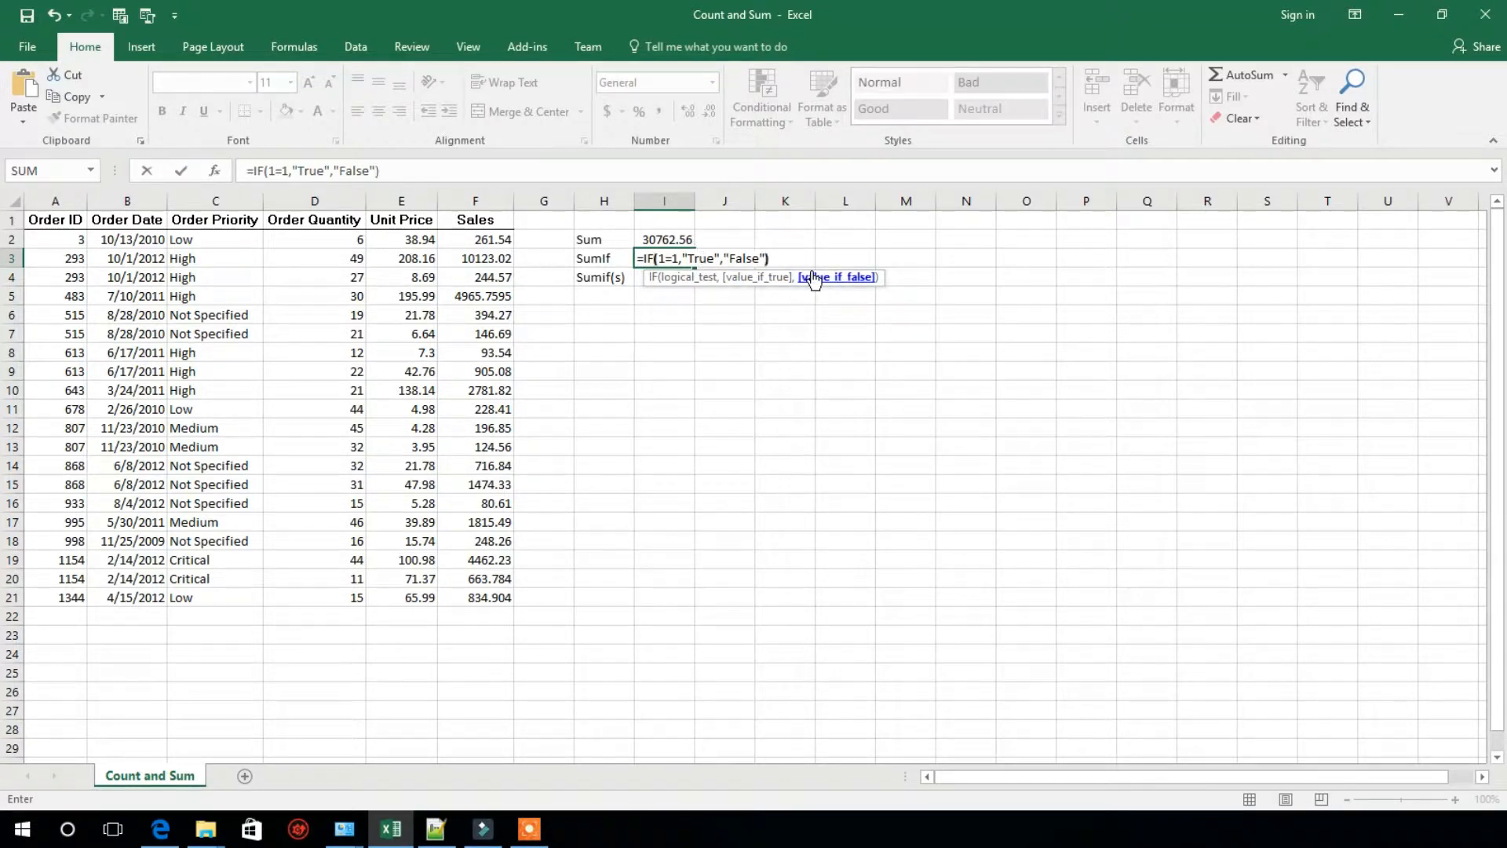
{"action": "key", "text": "Return"}
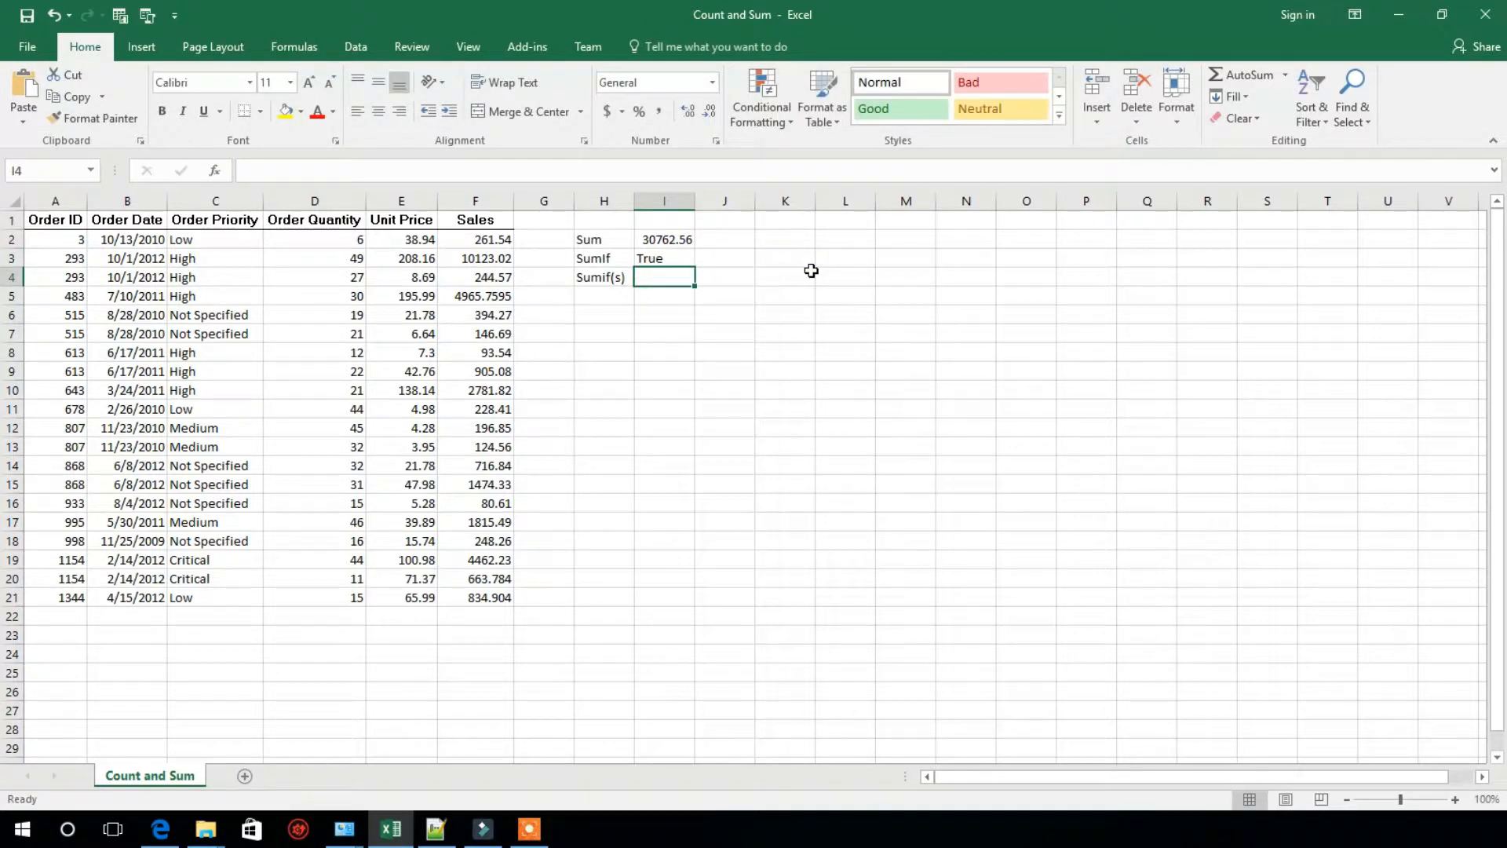
Step: Change the logical test of the IF formula in I3 to 1=2
{"action": "key", "text": "Up"}
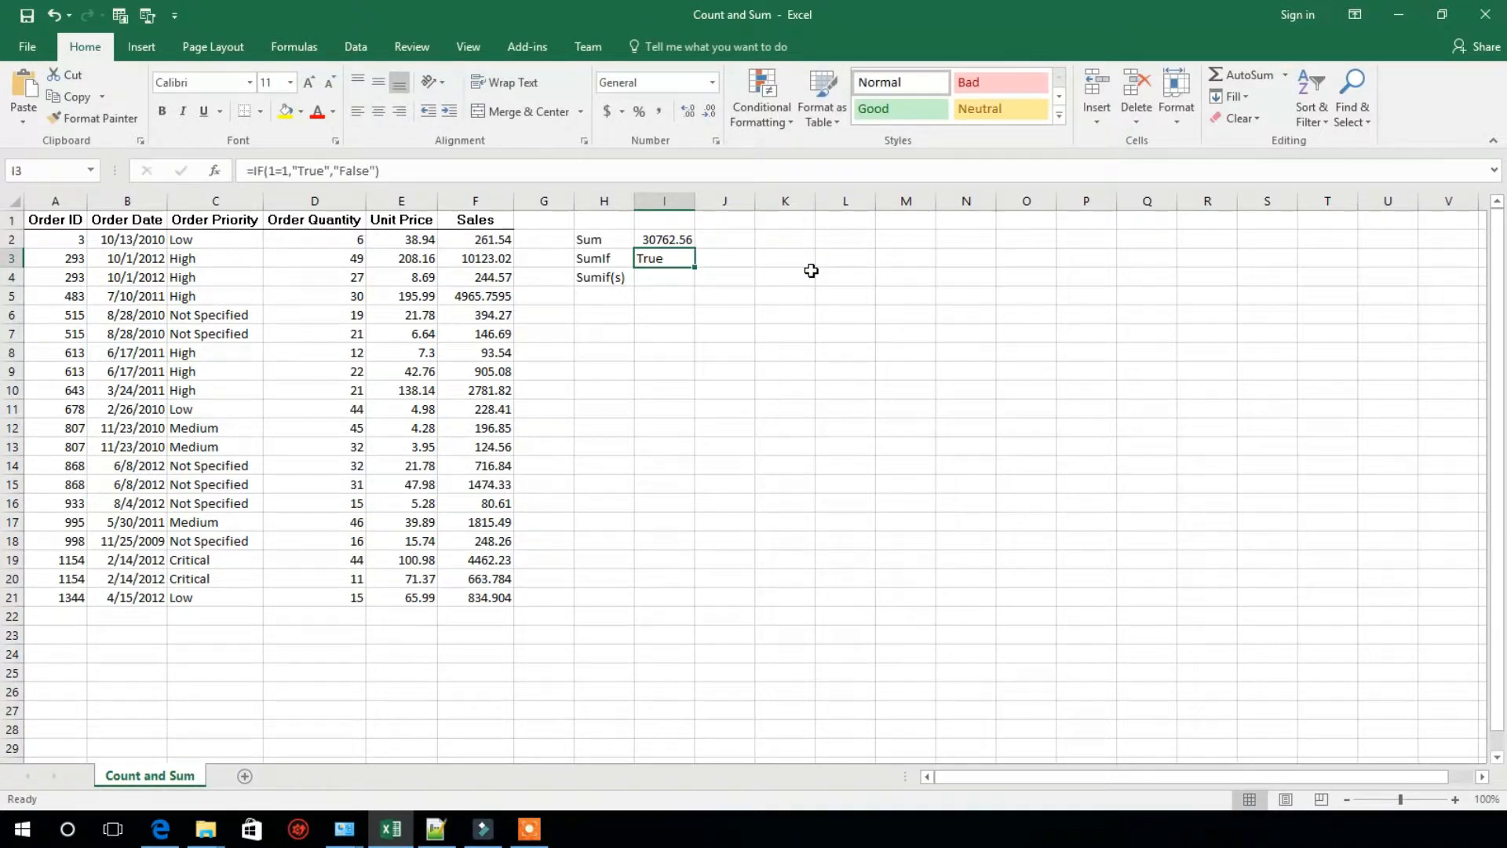
{"action": "left_click", "coordinate": [308, 174]}
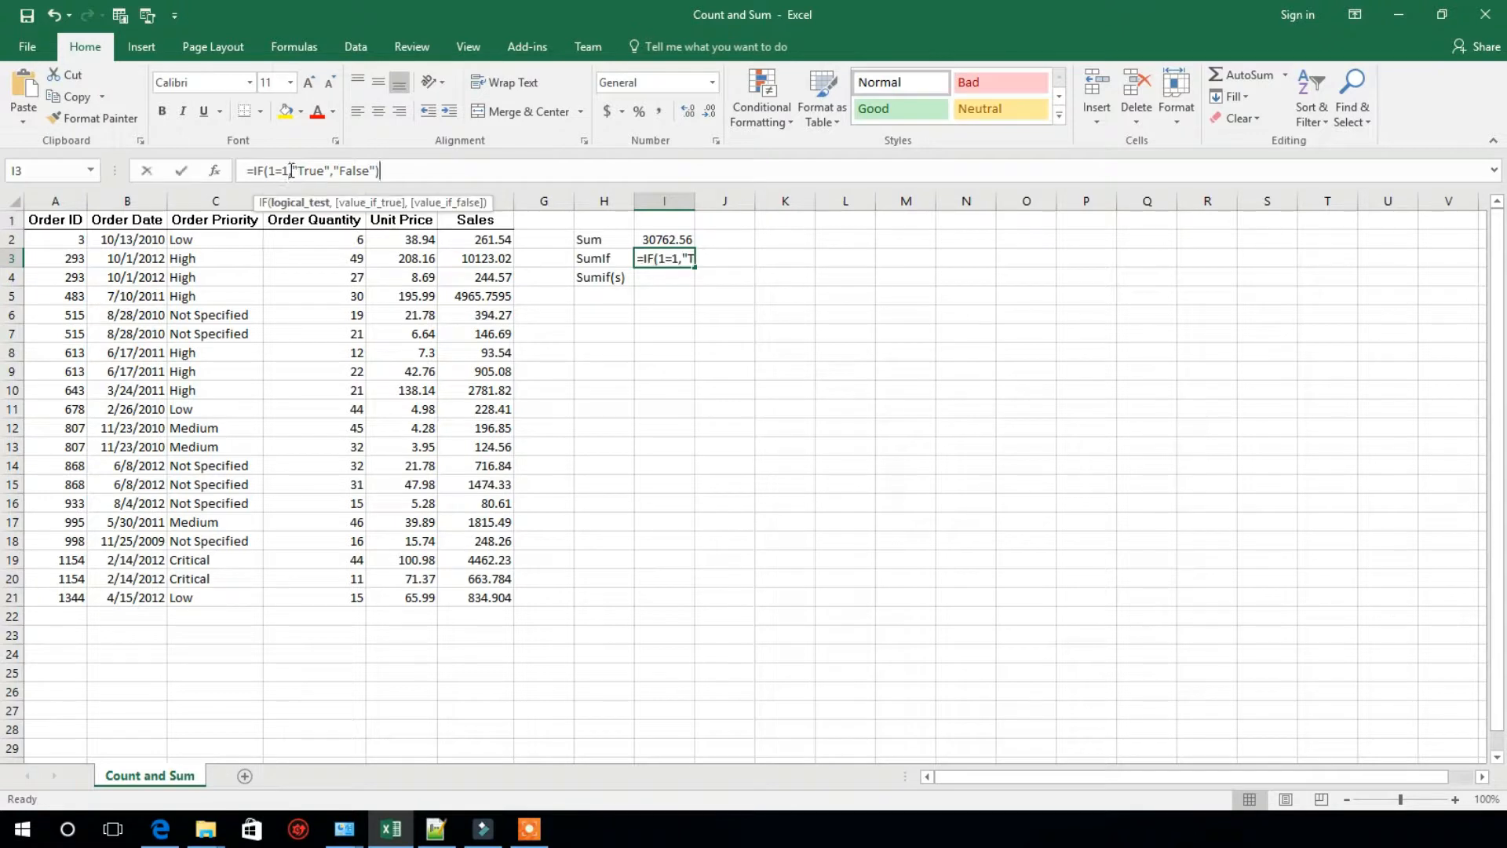
{"action": "key", "text": "BackSpace"}
{"action": "type", "text": "2"}
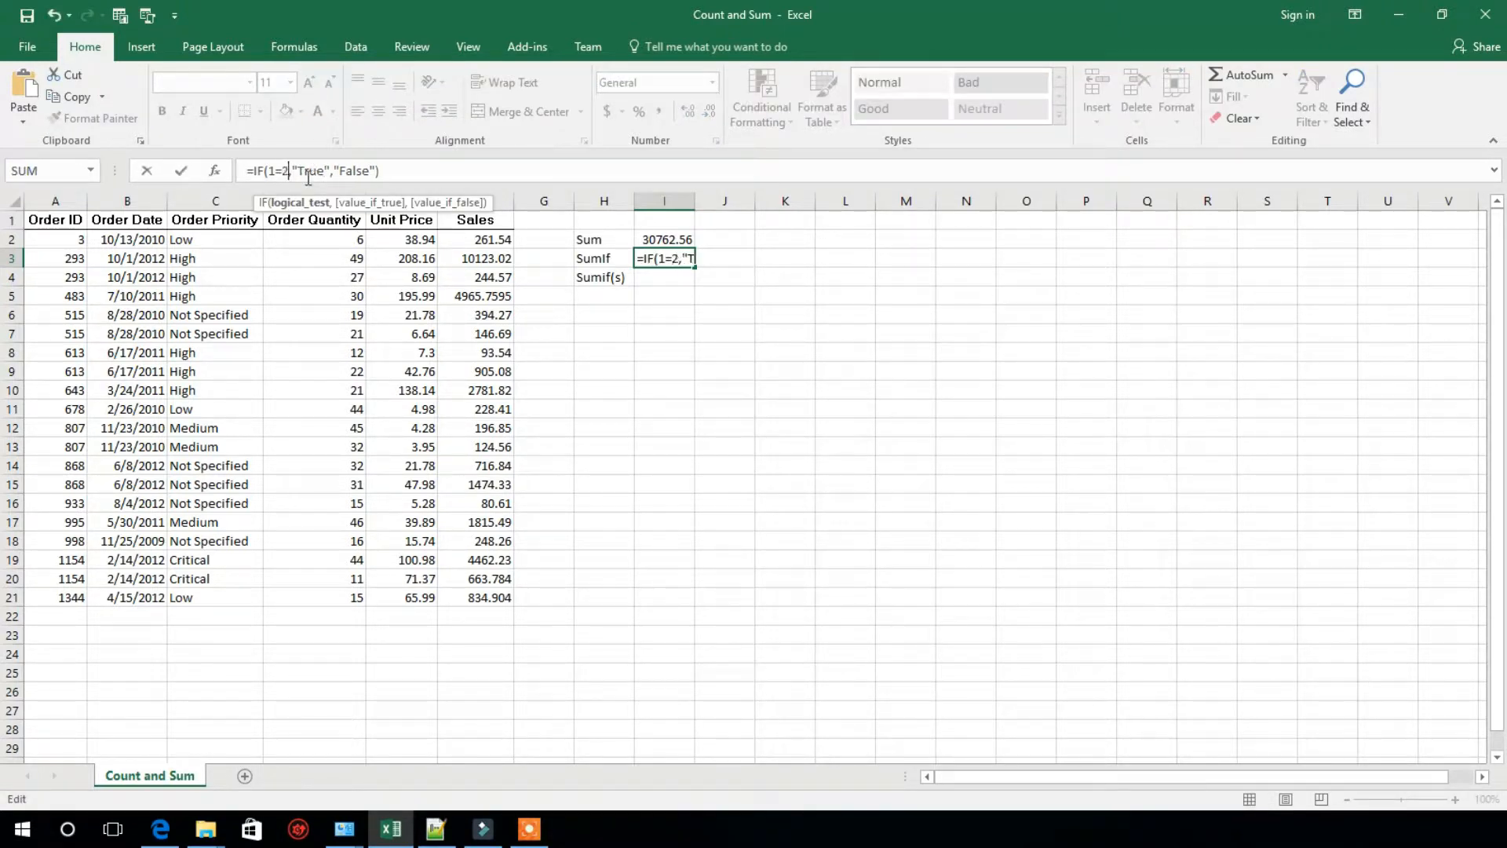
{"action": "key", "text": "Return"}
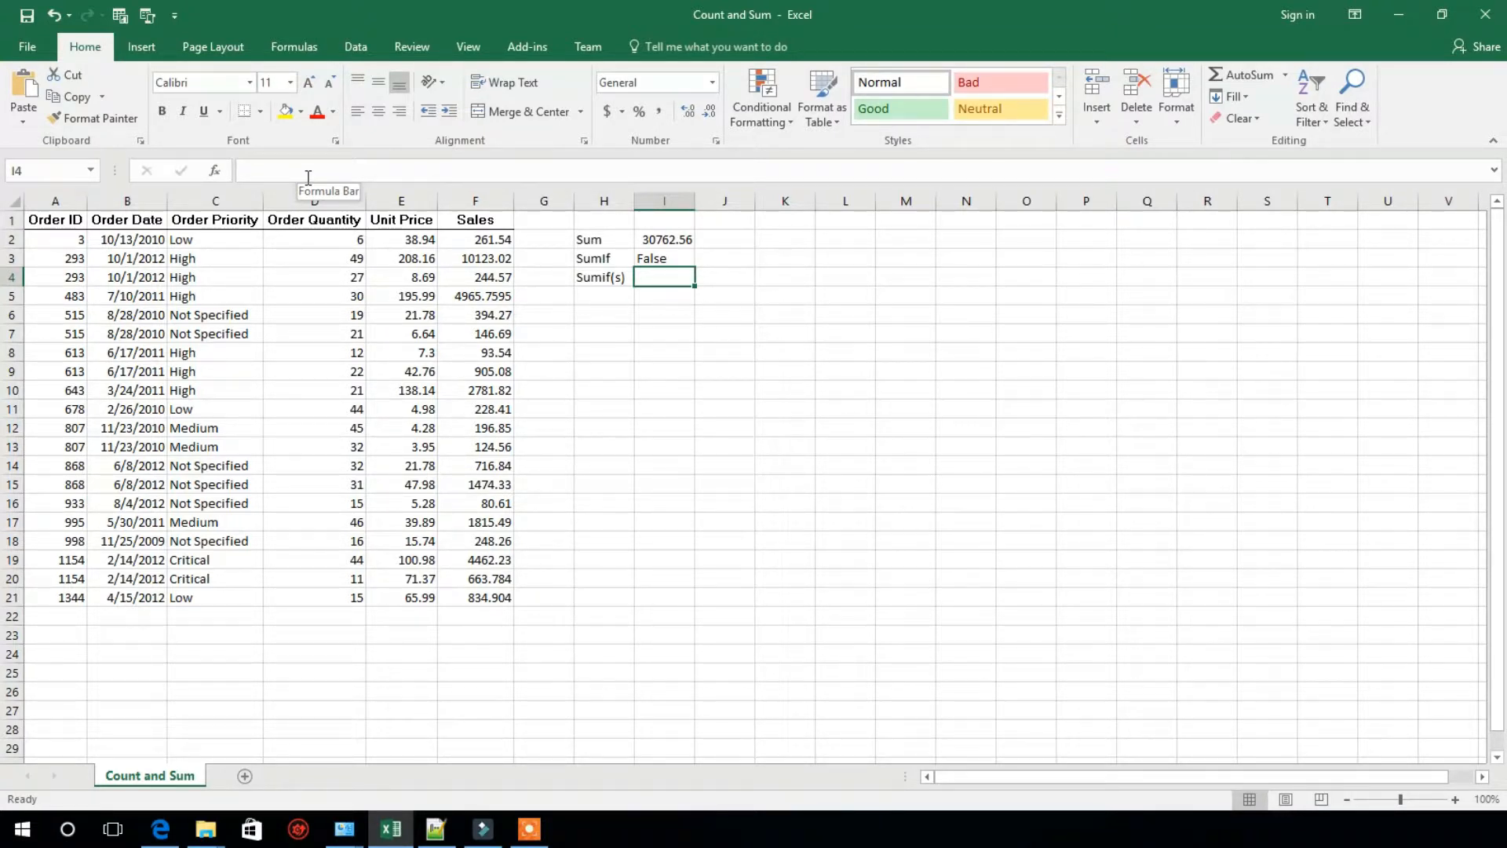
{"action": "key", "text": "Up"}
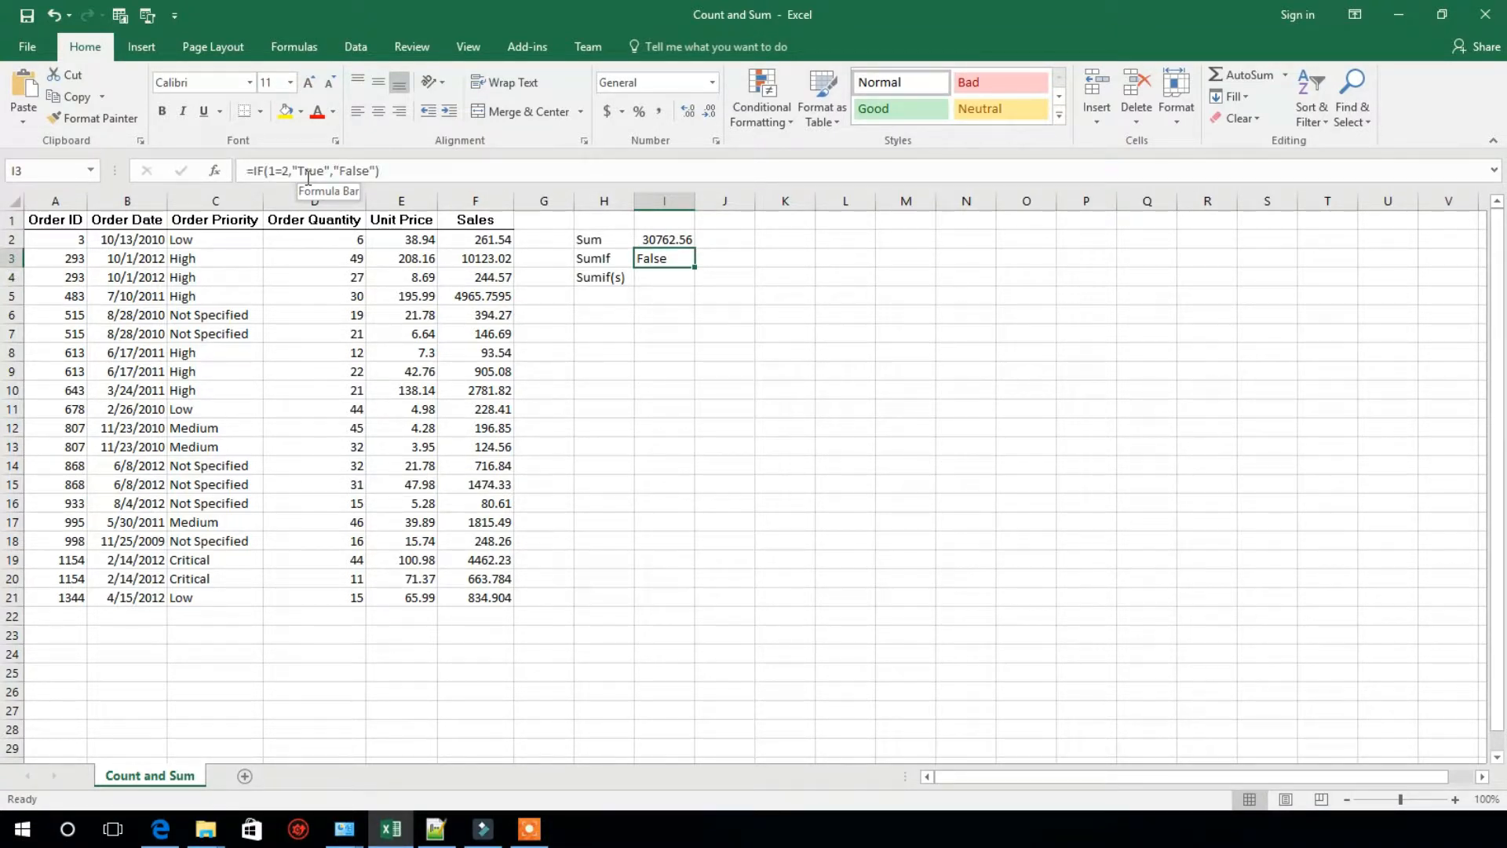
Step: Replace the IF formula in I3 with =SUMIF(C2:C21,"High",F2:F21) to sum the sales of high-priority orders
{"action": "key", "text": "Delete"}
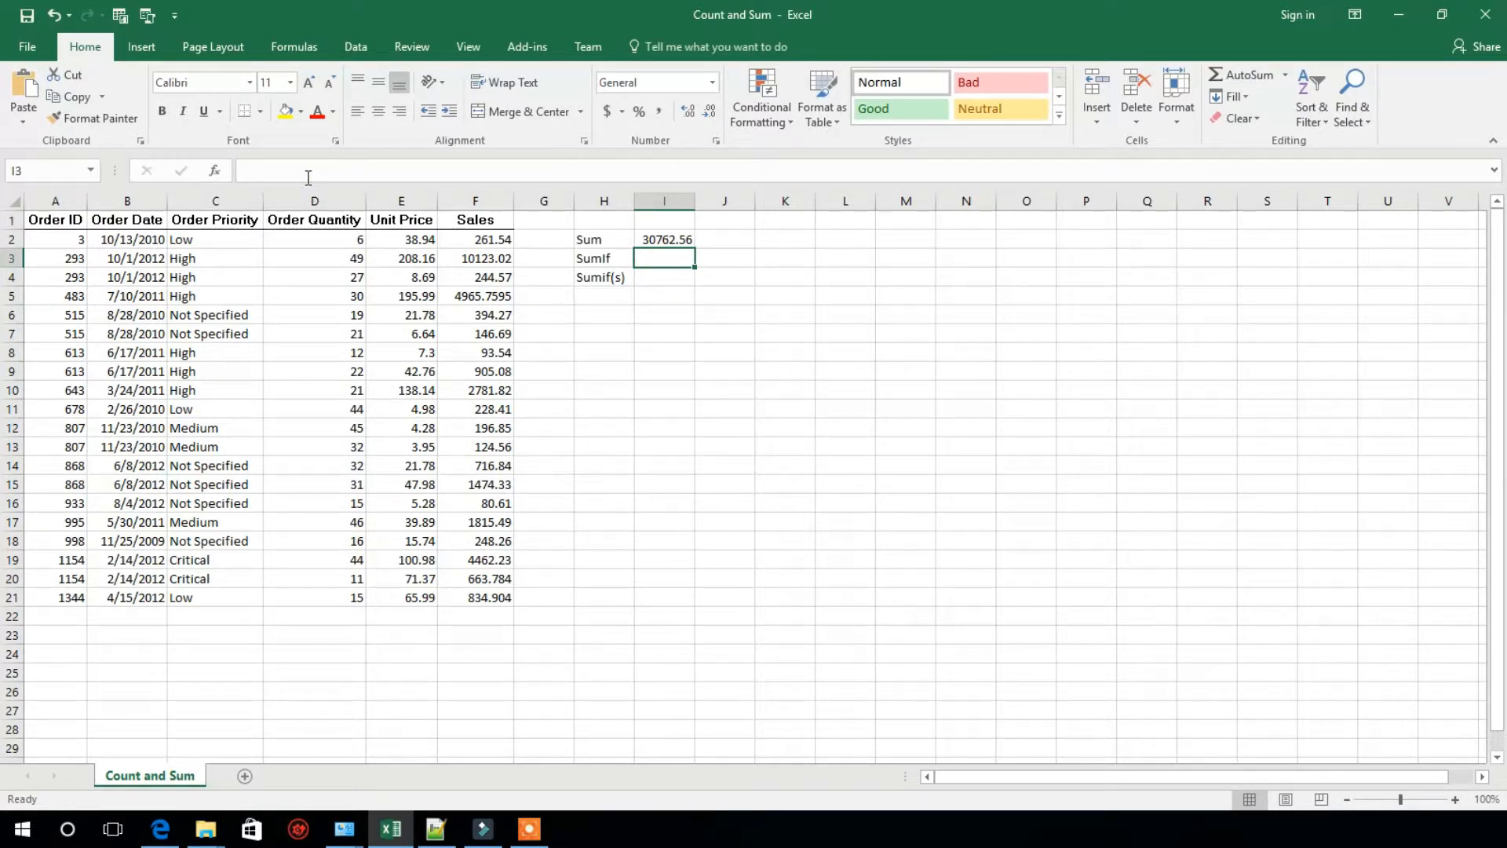
{"action": "type", "text": "=sumif"}
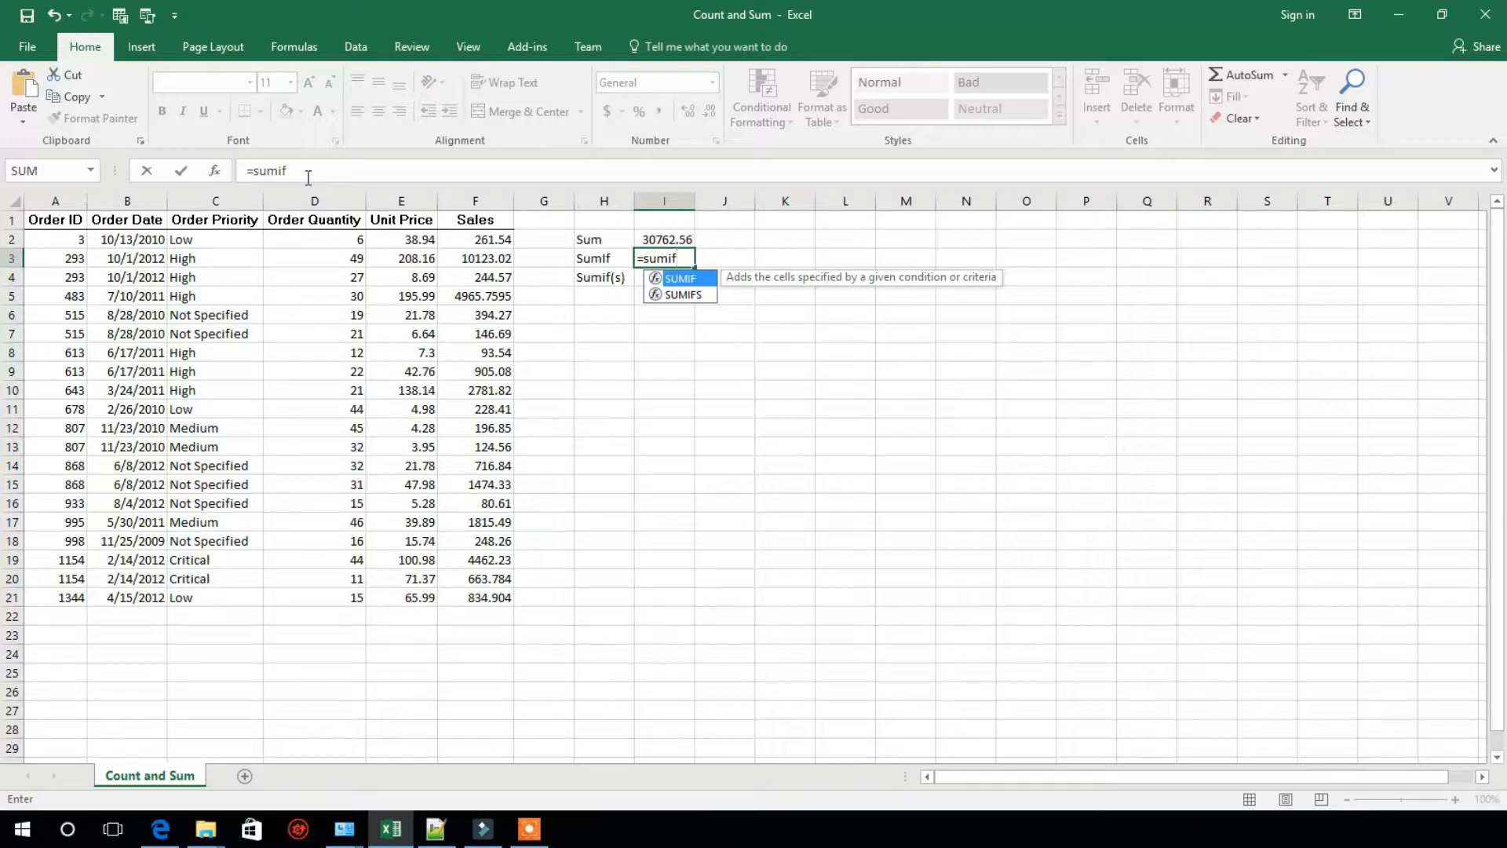
{"action": "key", "text": "Tab"}
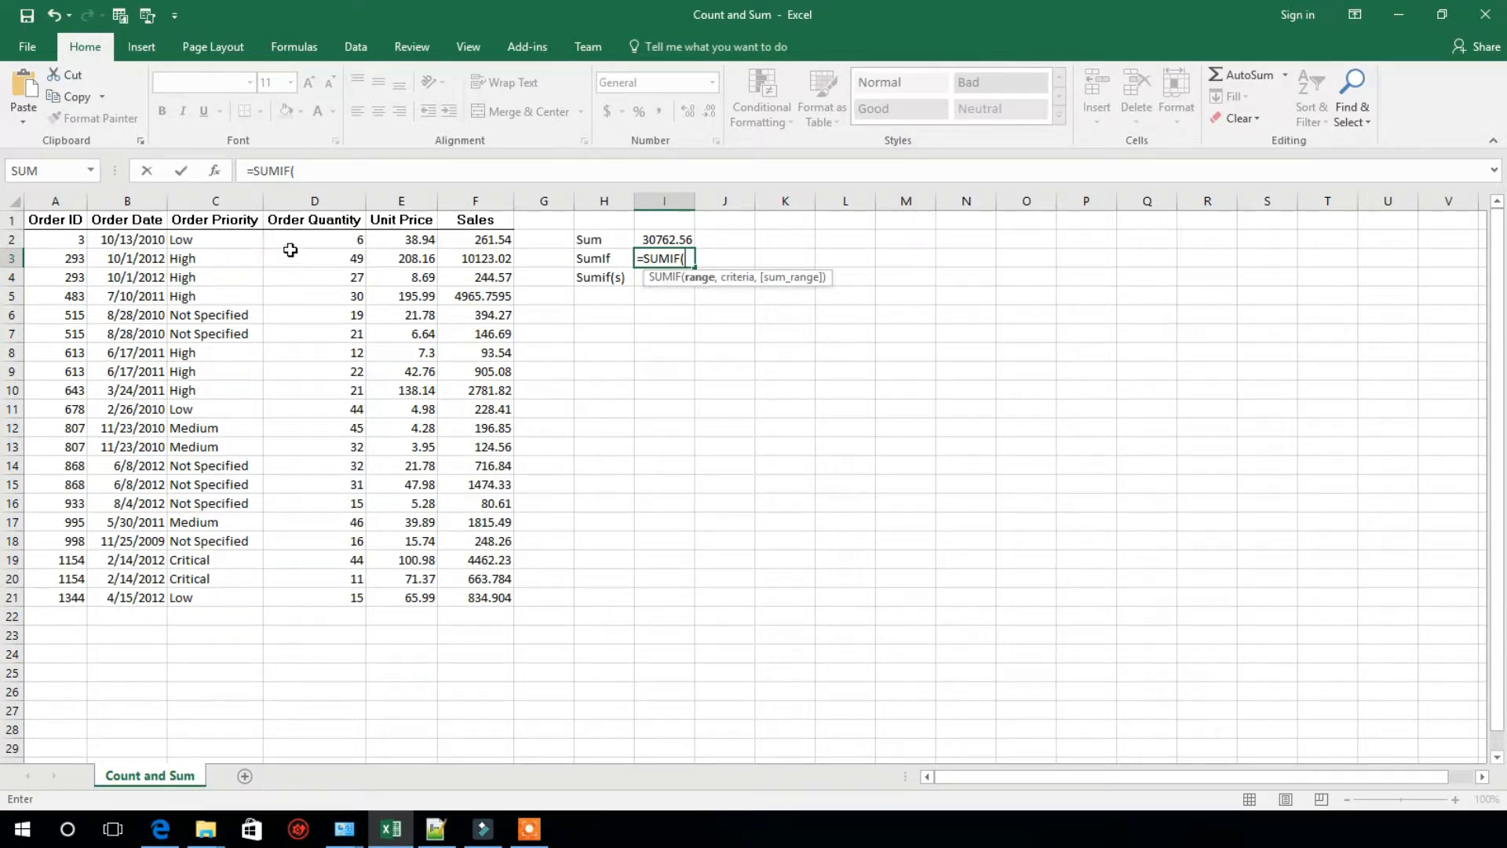
{"action": "left_click_drag", "start_coordinate": [233, 237], "coordinate": [215, 599]}
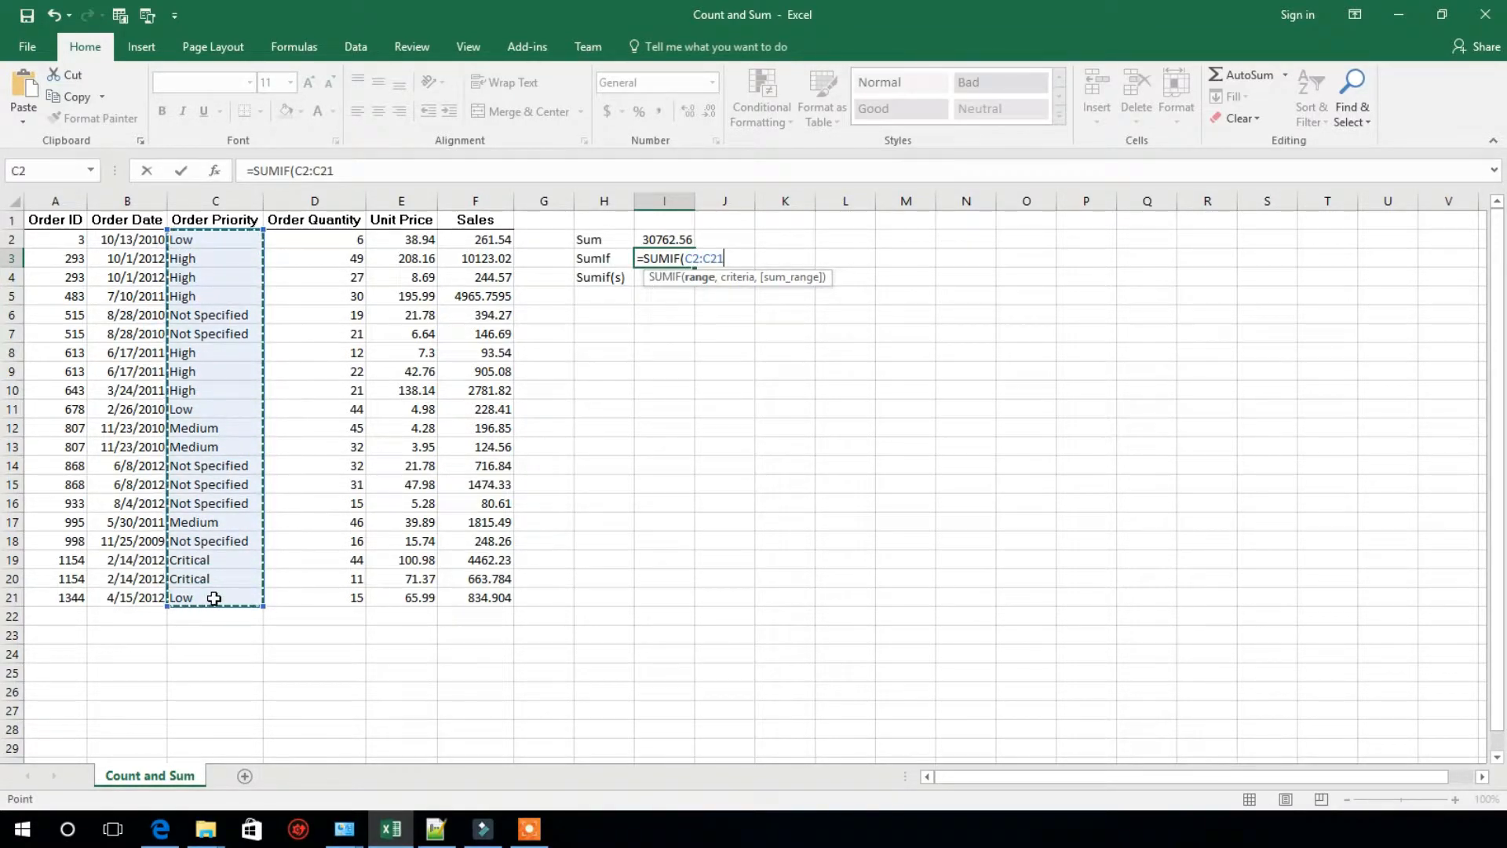
{"action": "type", "text": ","}
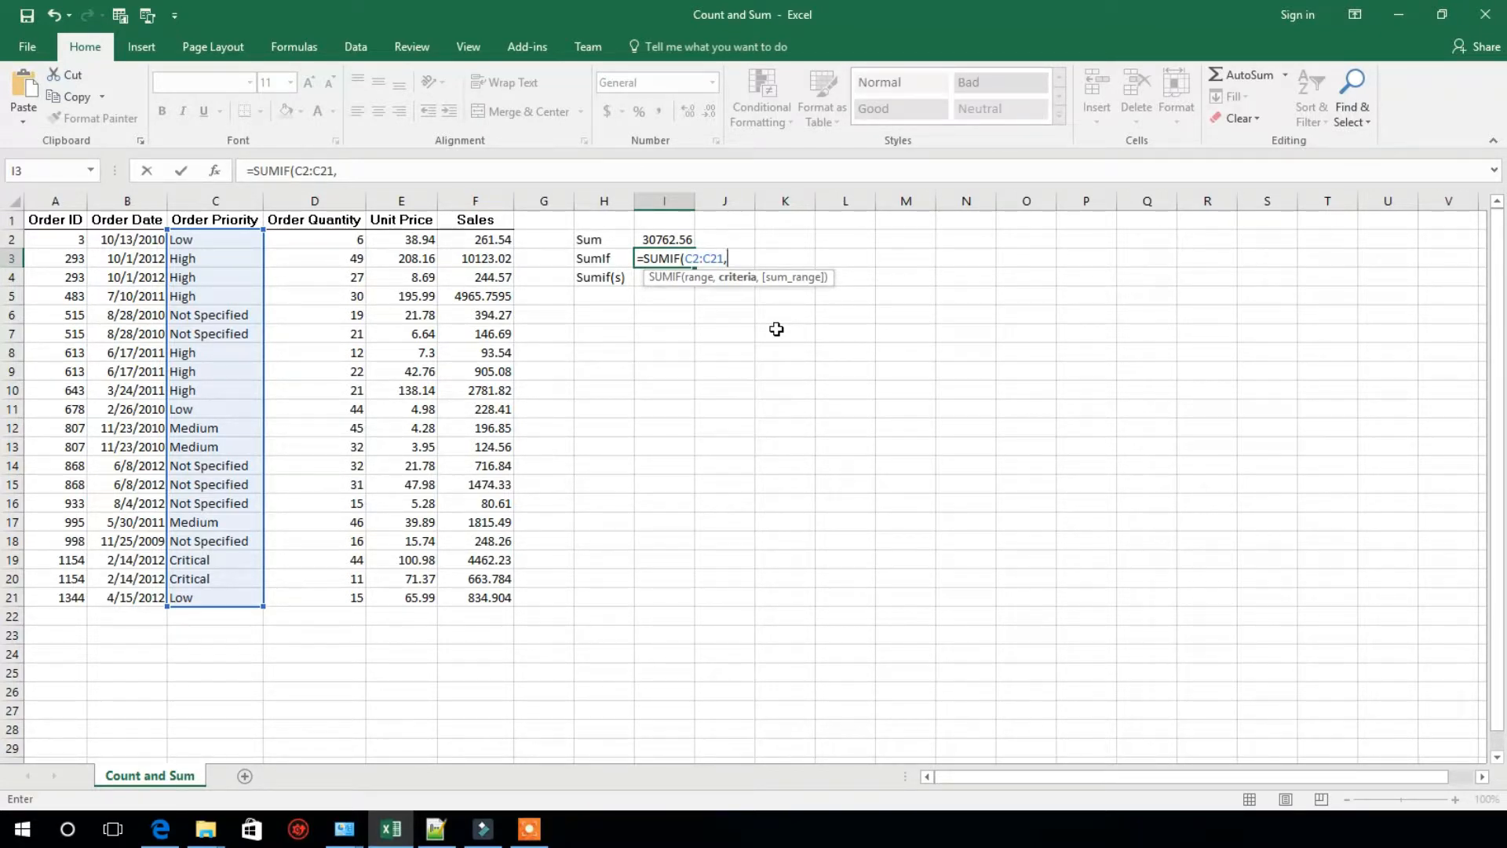
{"action": "type", "text": "\"High\""}
{"action": "type", "text": ","}
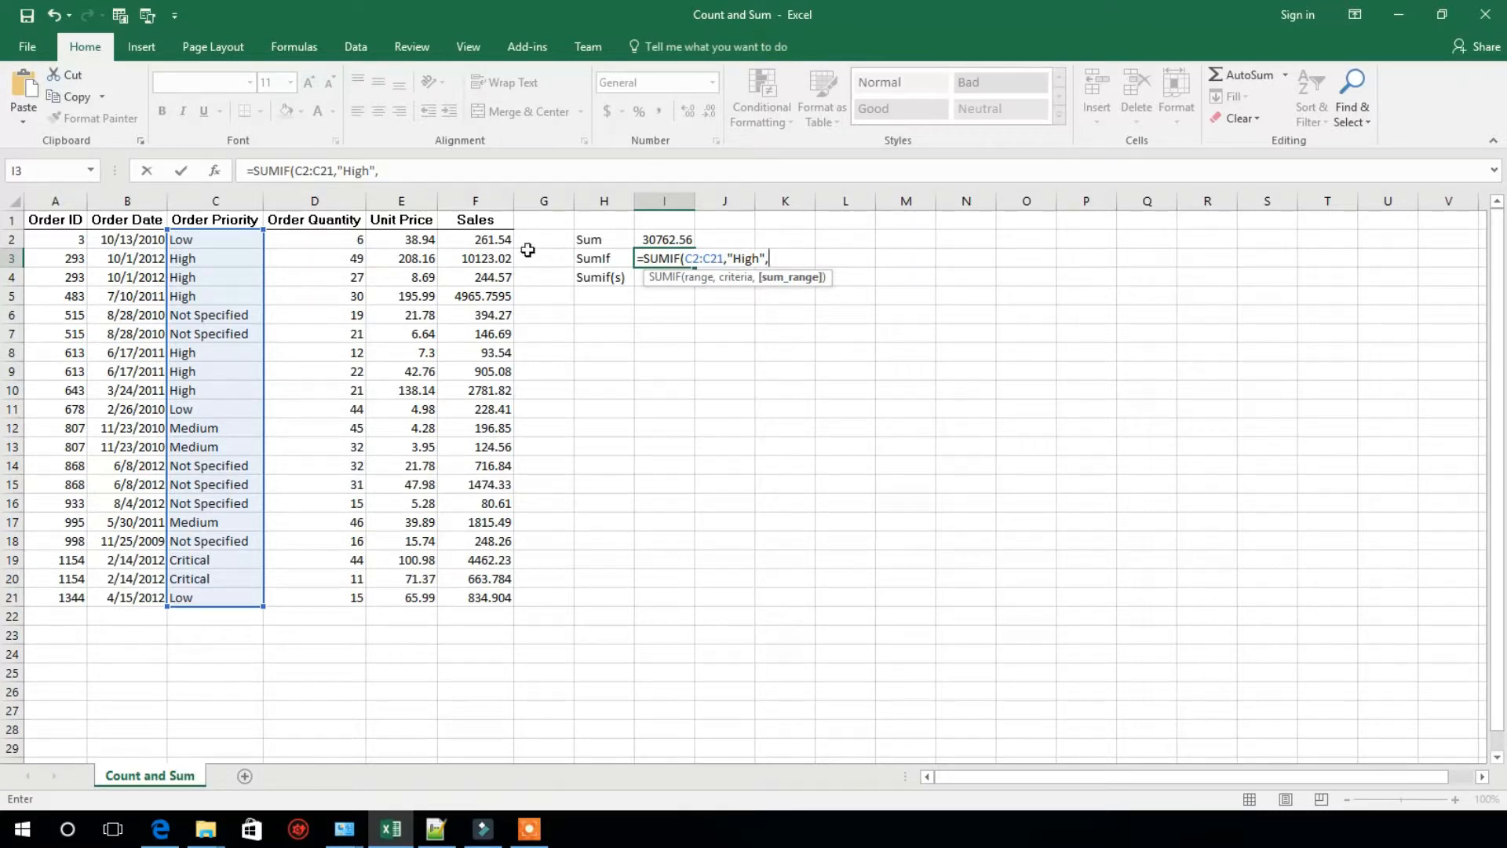
{"action": "left_click_drag", "start_coordinate": [488, 238], "coordinate": [497, 584]}
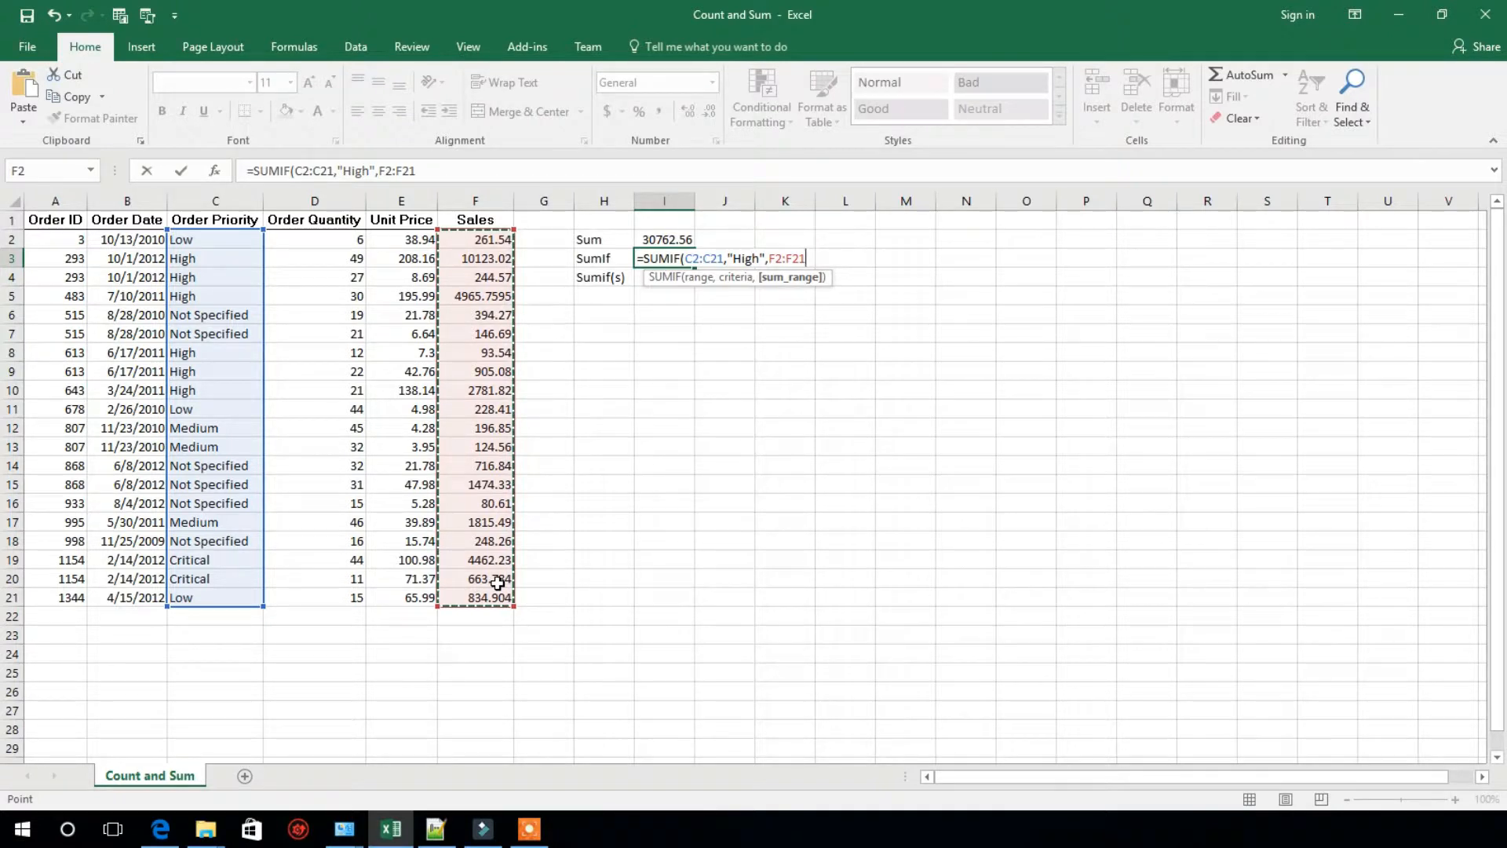
{"action": "type", "text": ")"}
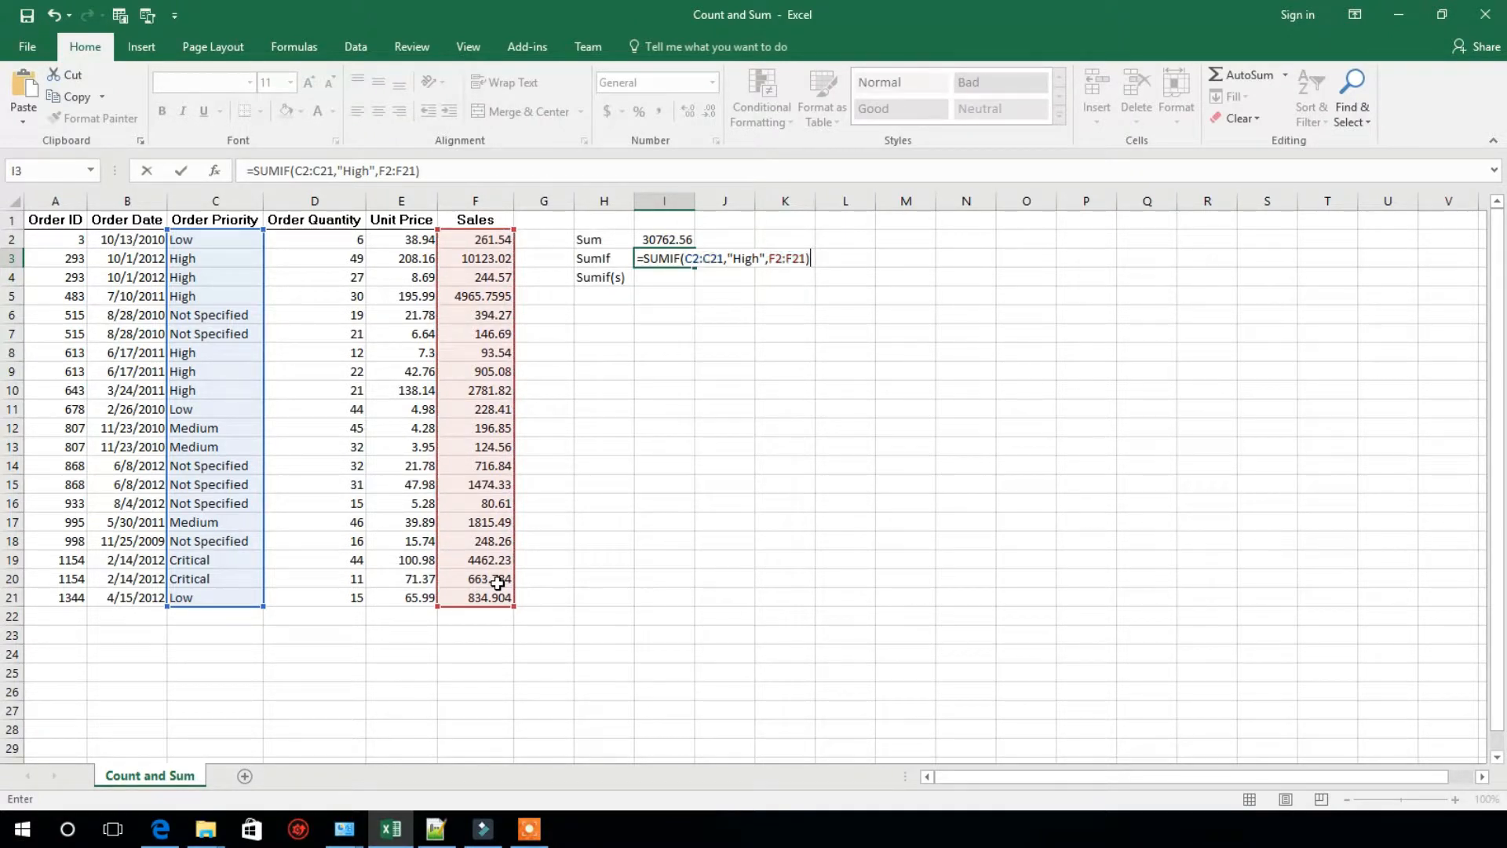
{"action": "key", "text": "Return"}
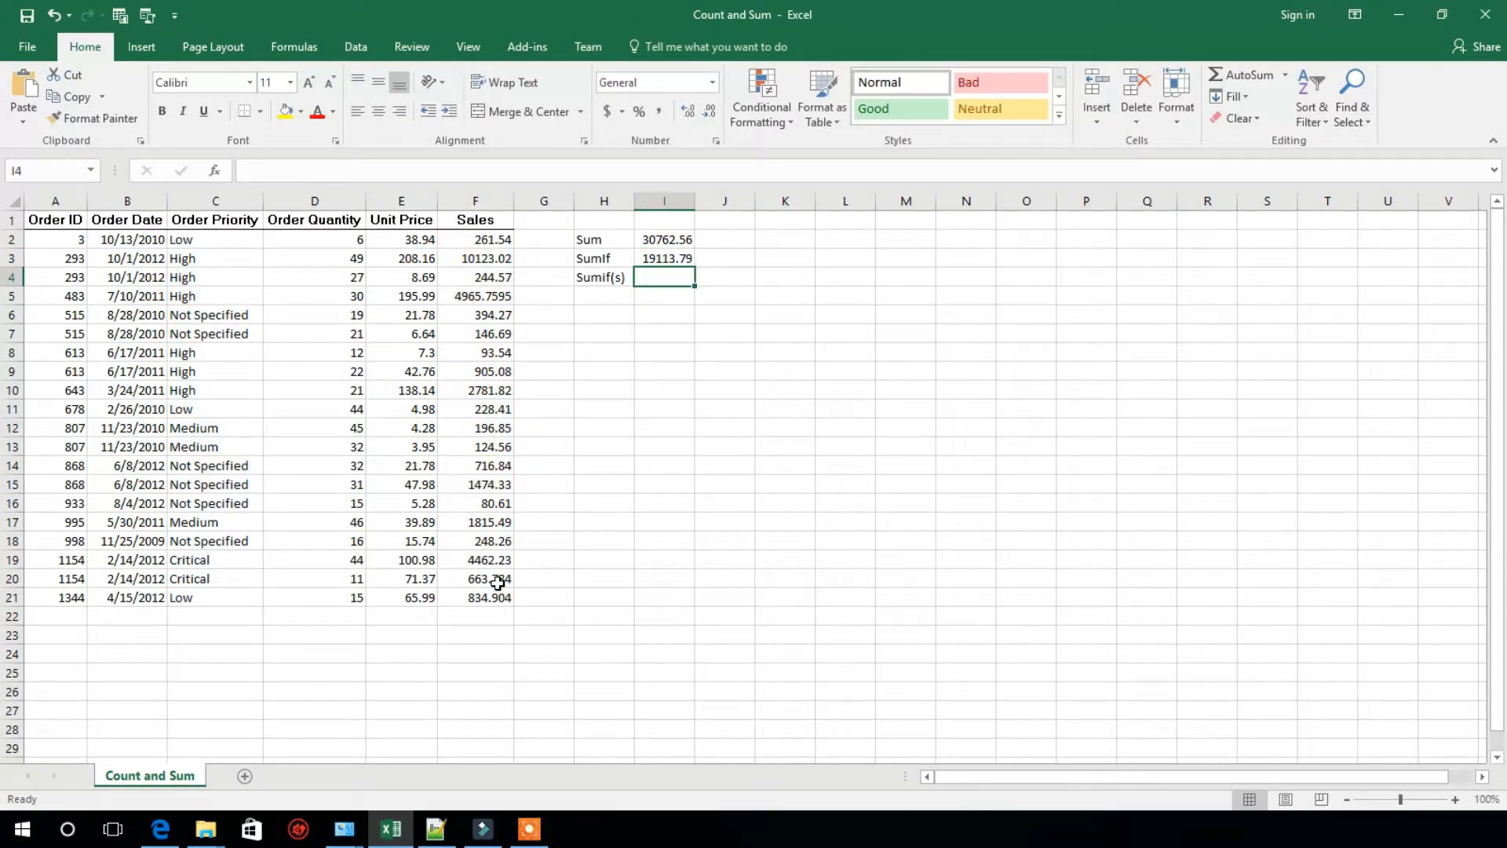
Step: Review the SUMIF formula in I3 against the Sales column, the Order Priority column and the High entry in C3
{"action": "key", "text": "Up"}
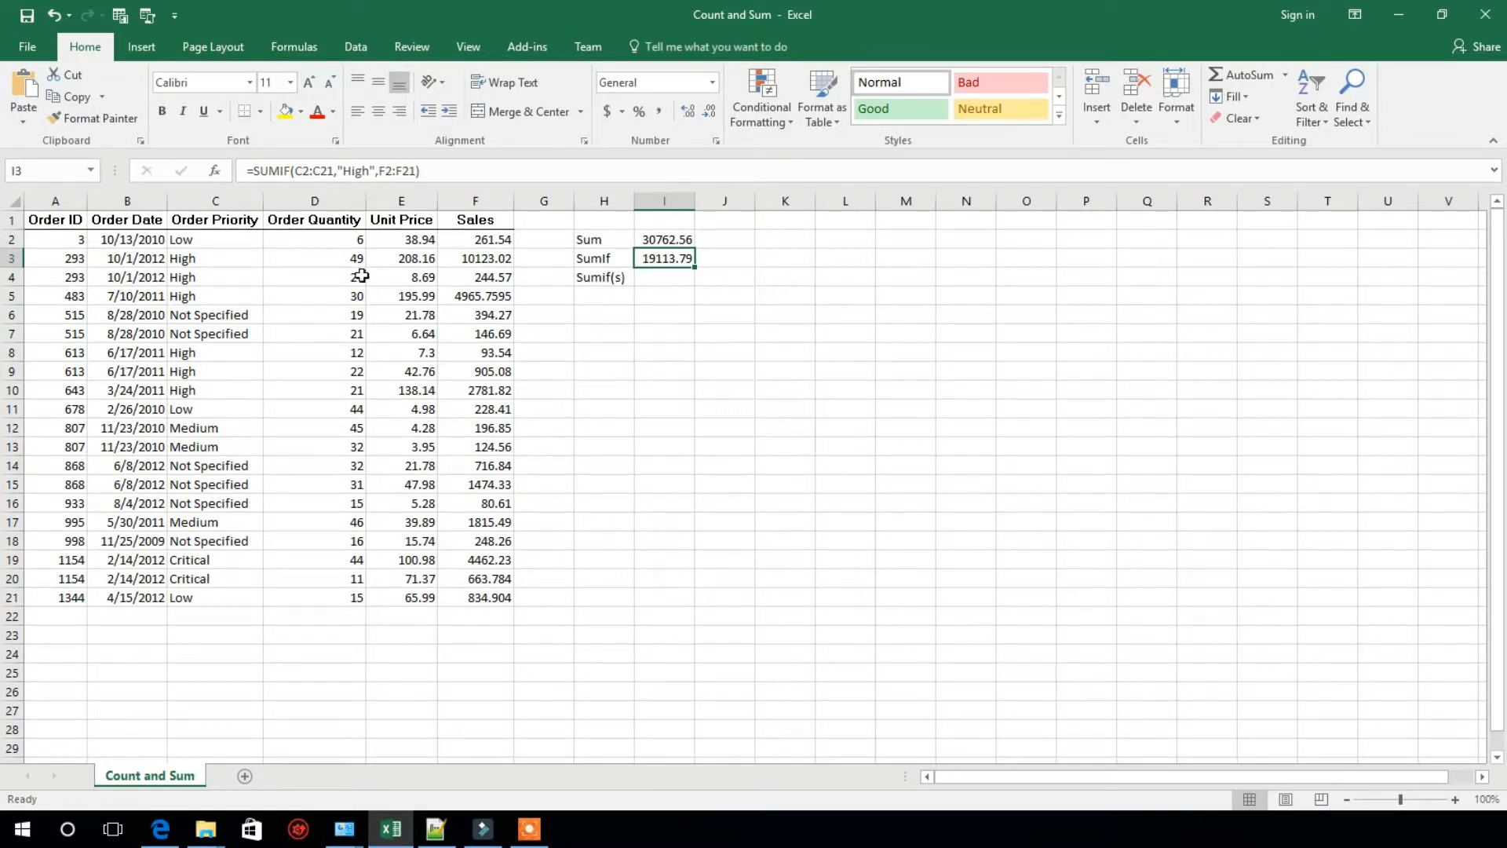
{"action": "left_click", "coordinate": [469, 201]}
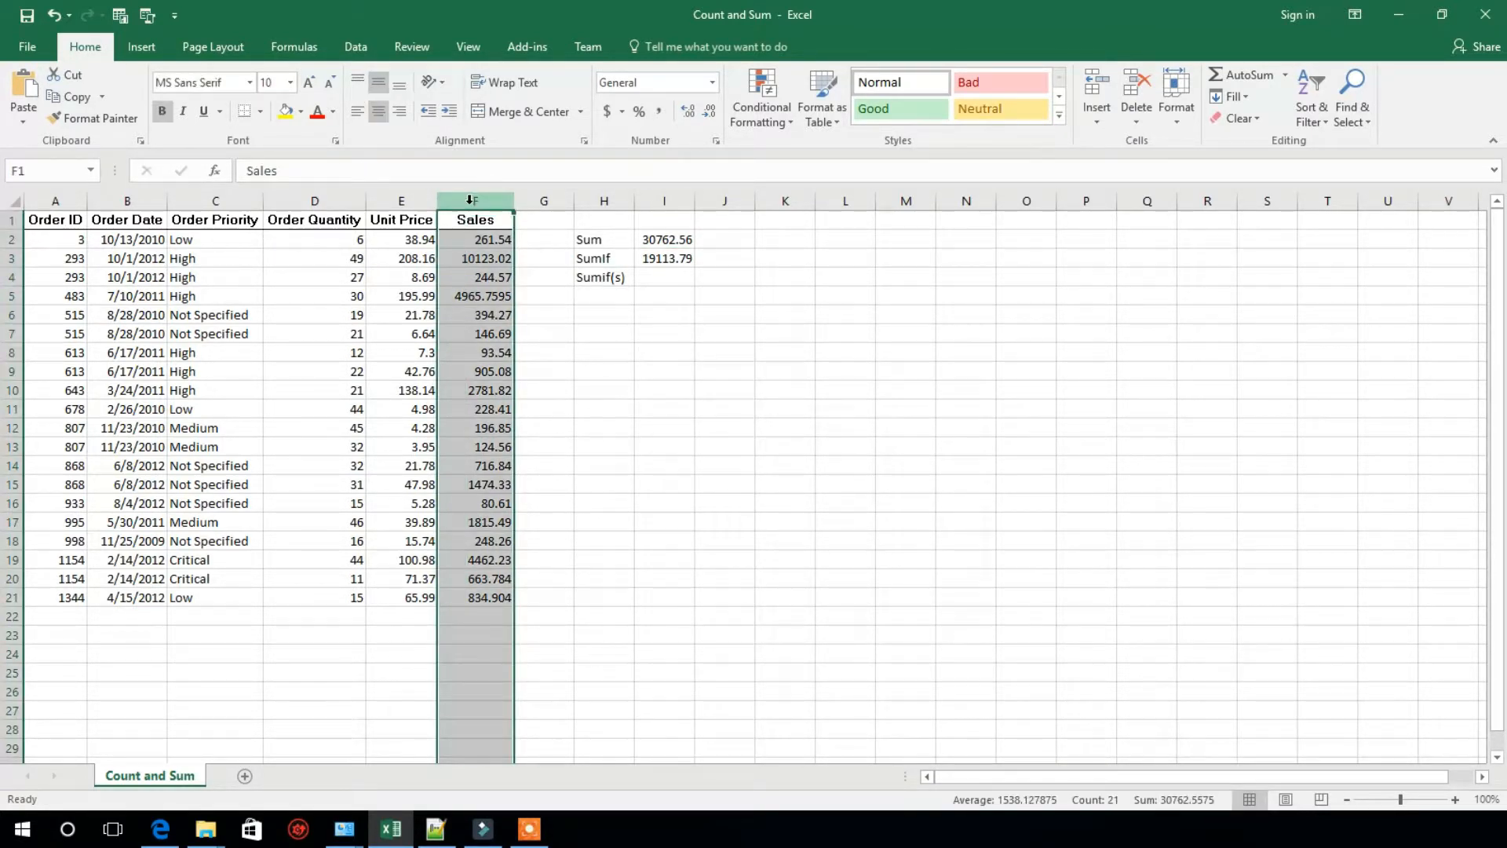
{"action": "left_click", "coordinate": [241, 201]}
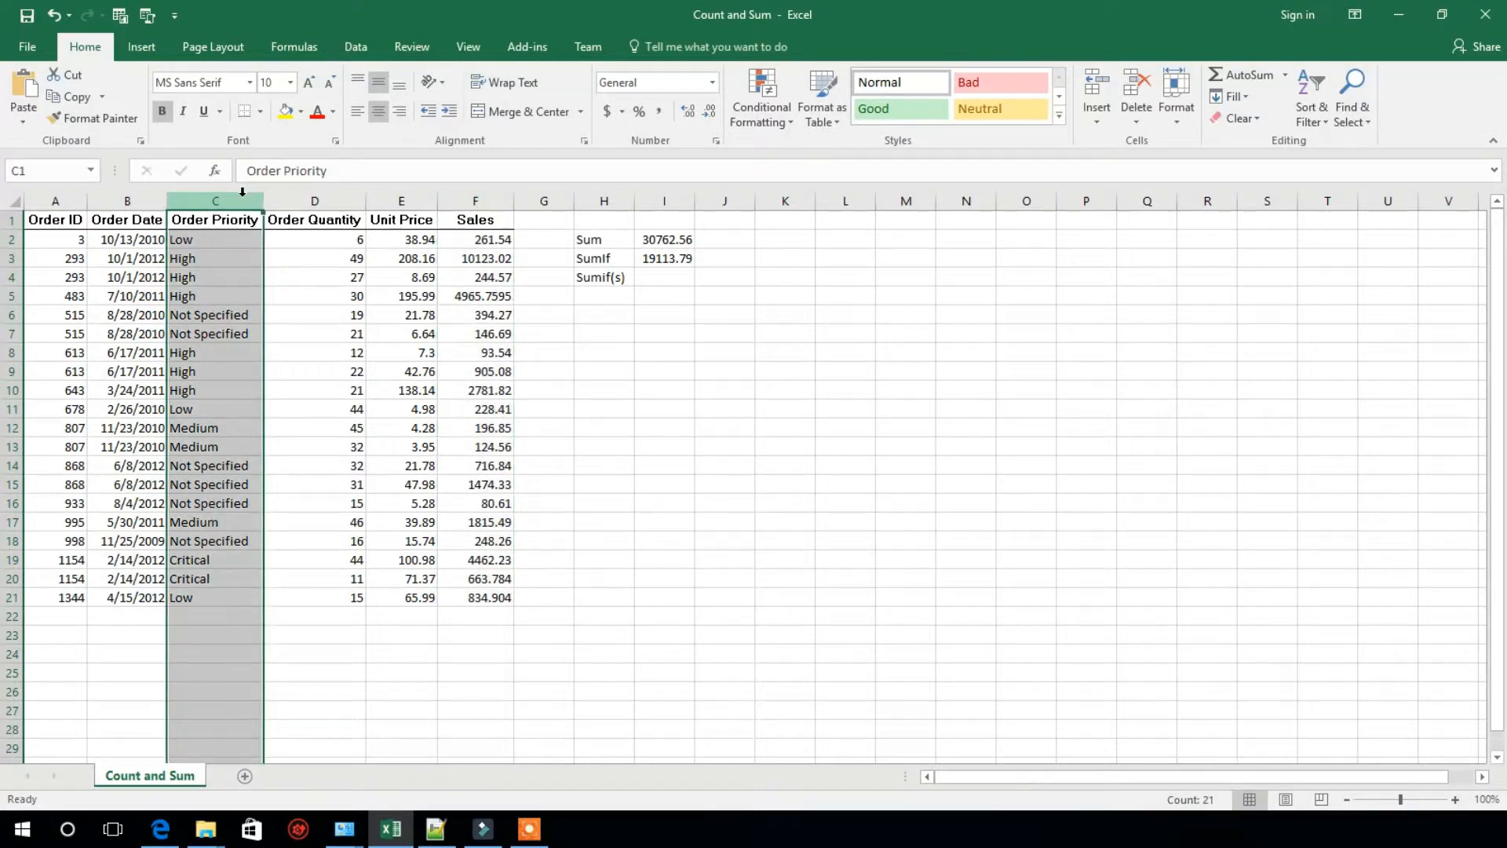
{"action": "left_click", "coordinate": [206, 260]}
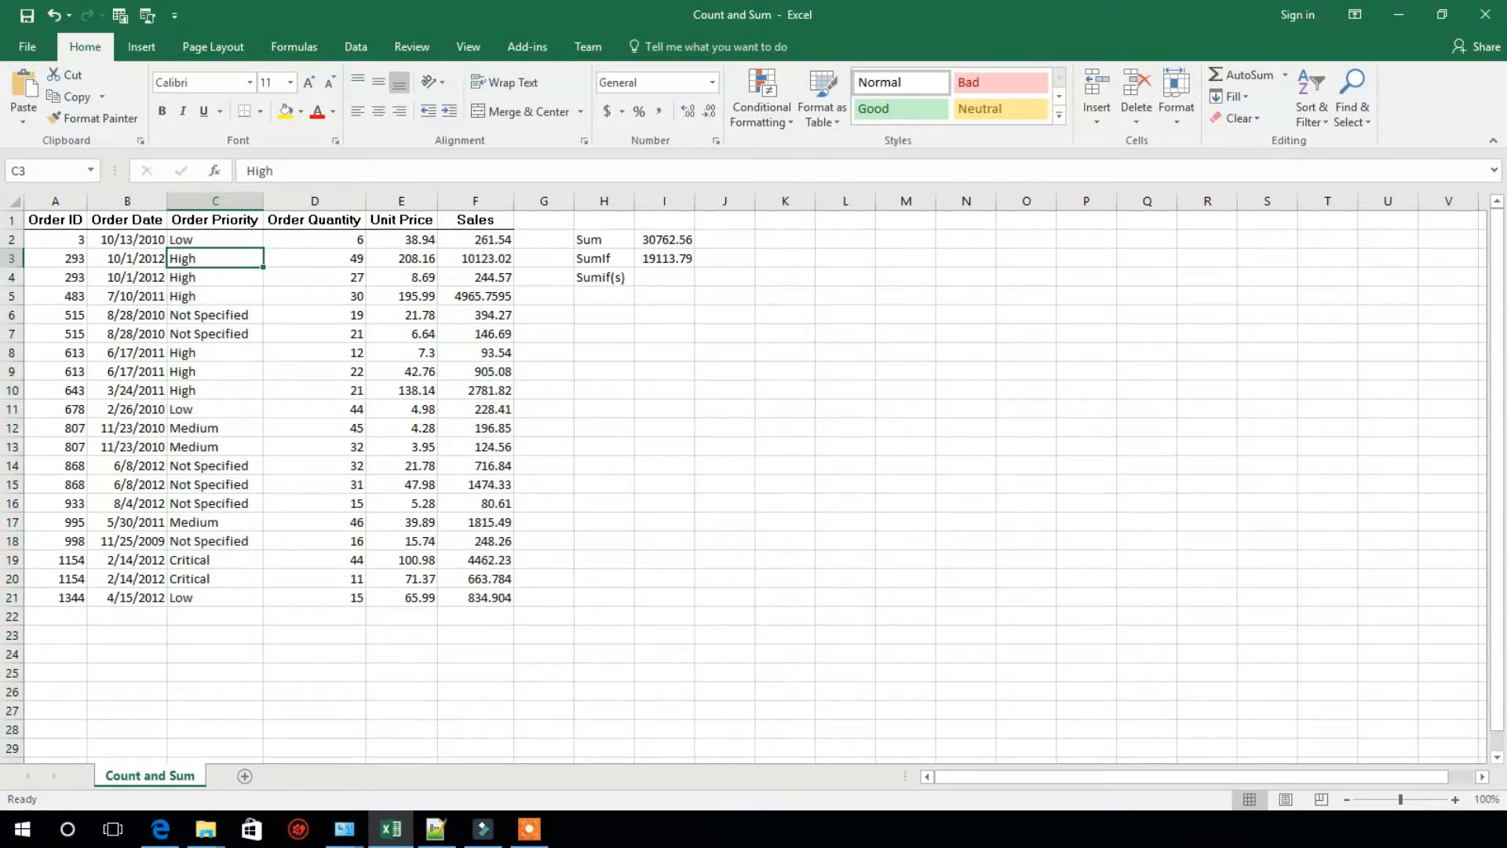
Step: Begin a SUMIFS formula in I4 with sum range F2:F21, first criteria range C2:C21 and criterion "High"
{"action": "left_click", "coordinate": [664, 277]}
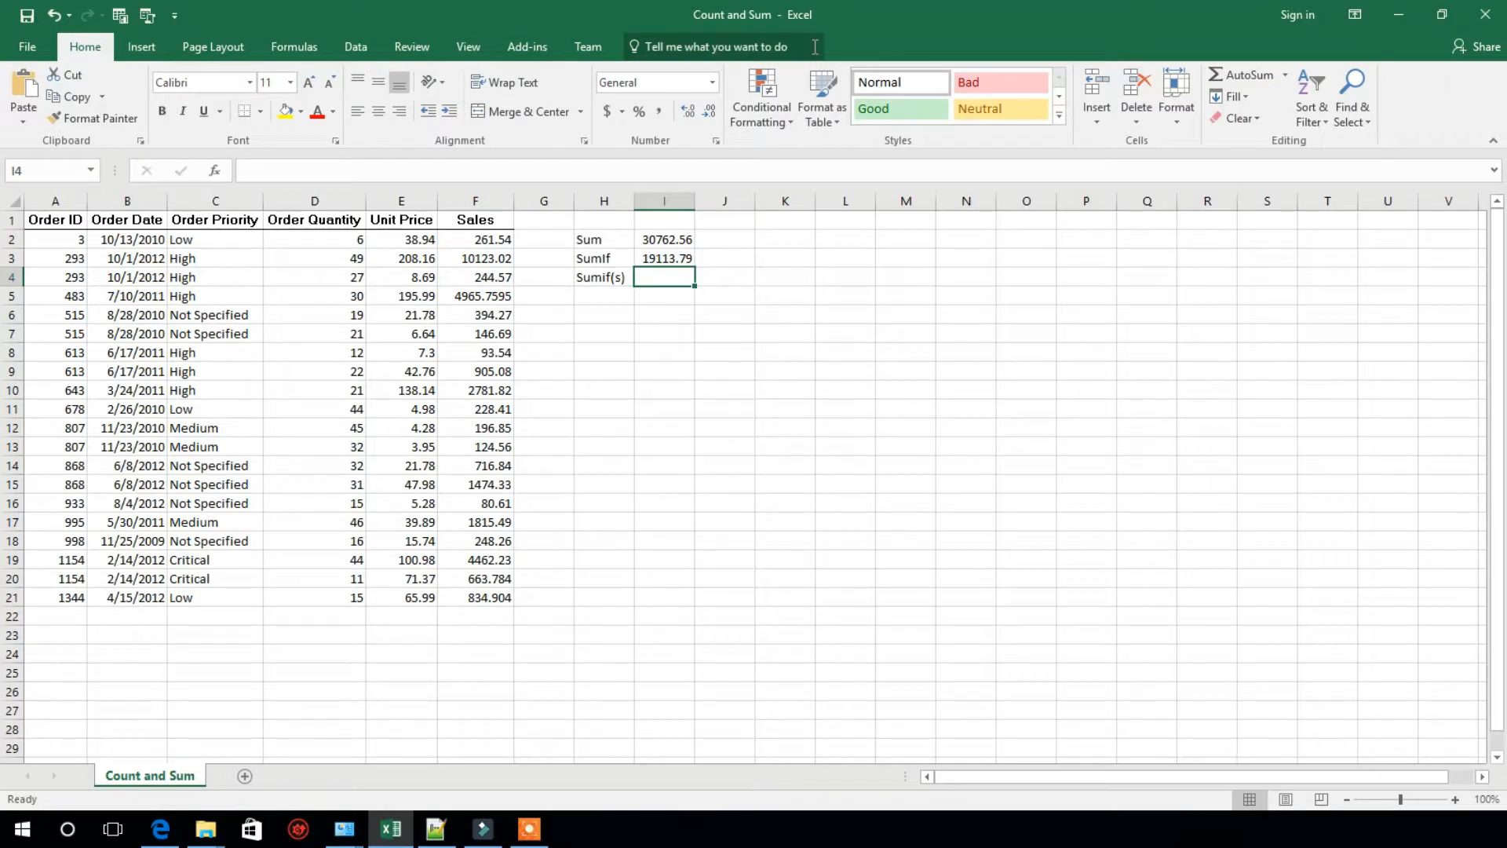
{"action": "type", "text": "="}
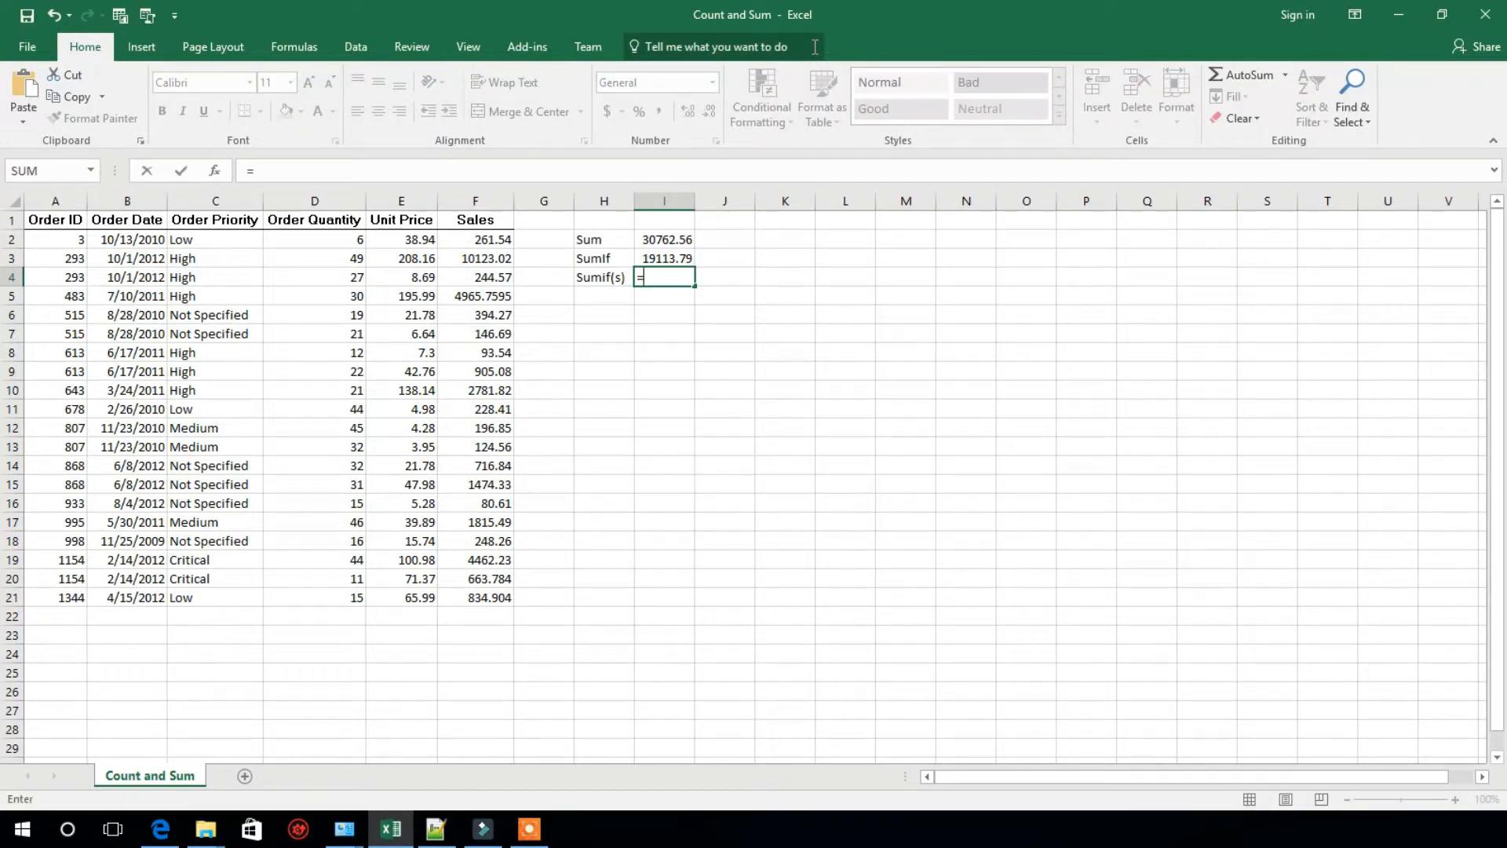
{"action": "type", "text": "sum"}
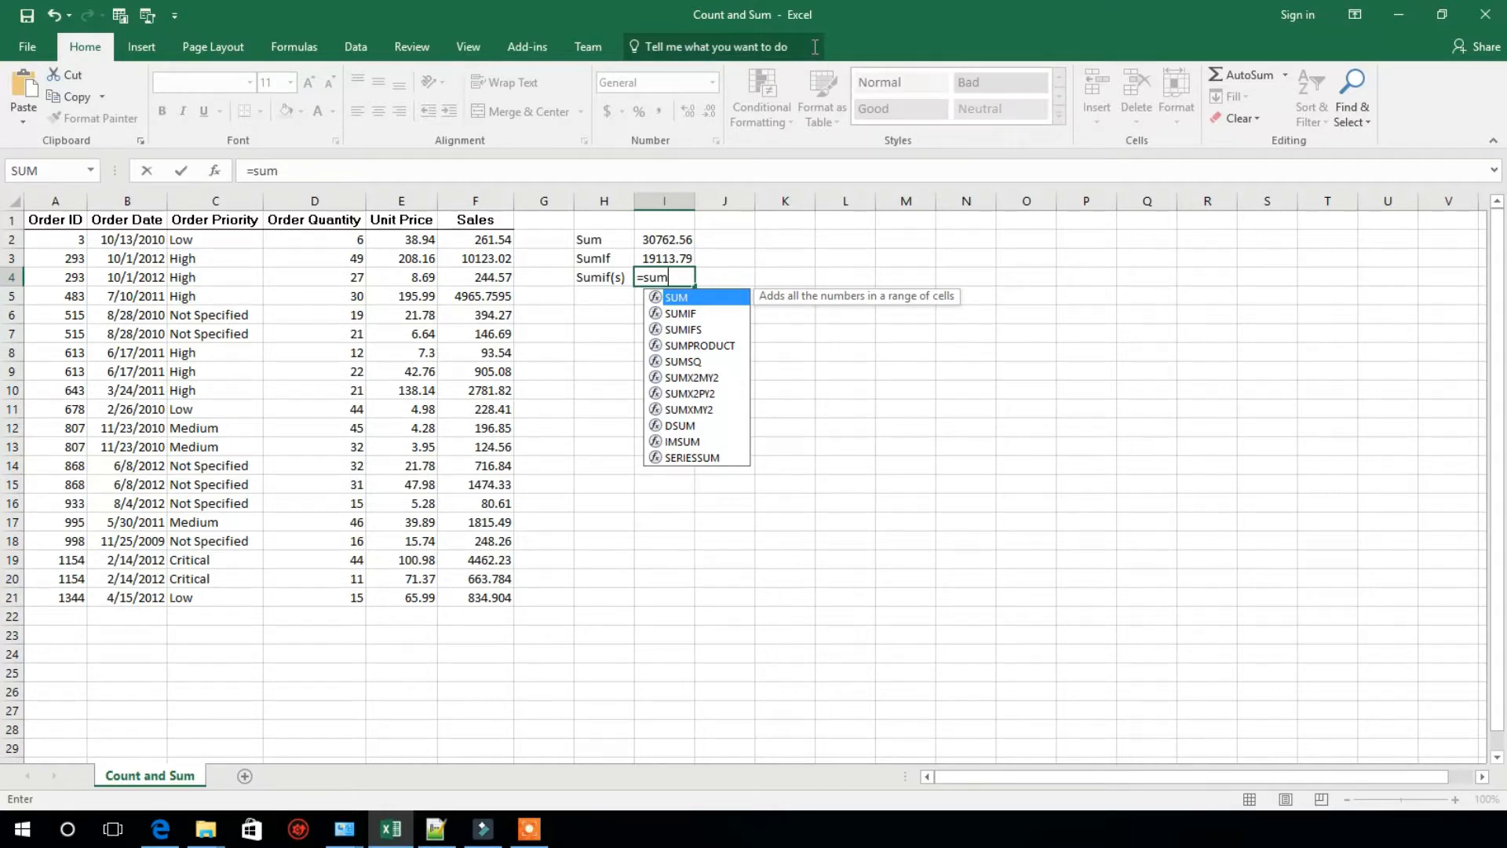
{"action": "key", "text": "Down"}
{"action": "key", "text": "Down"}
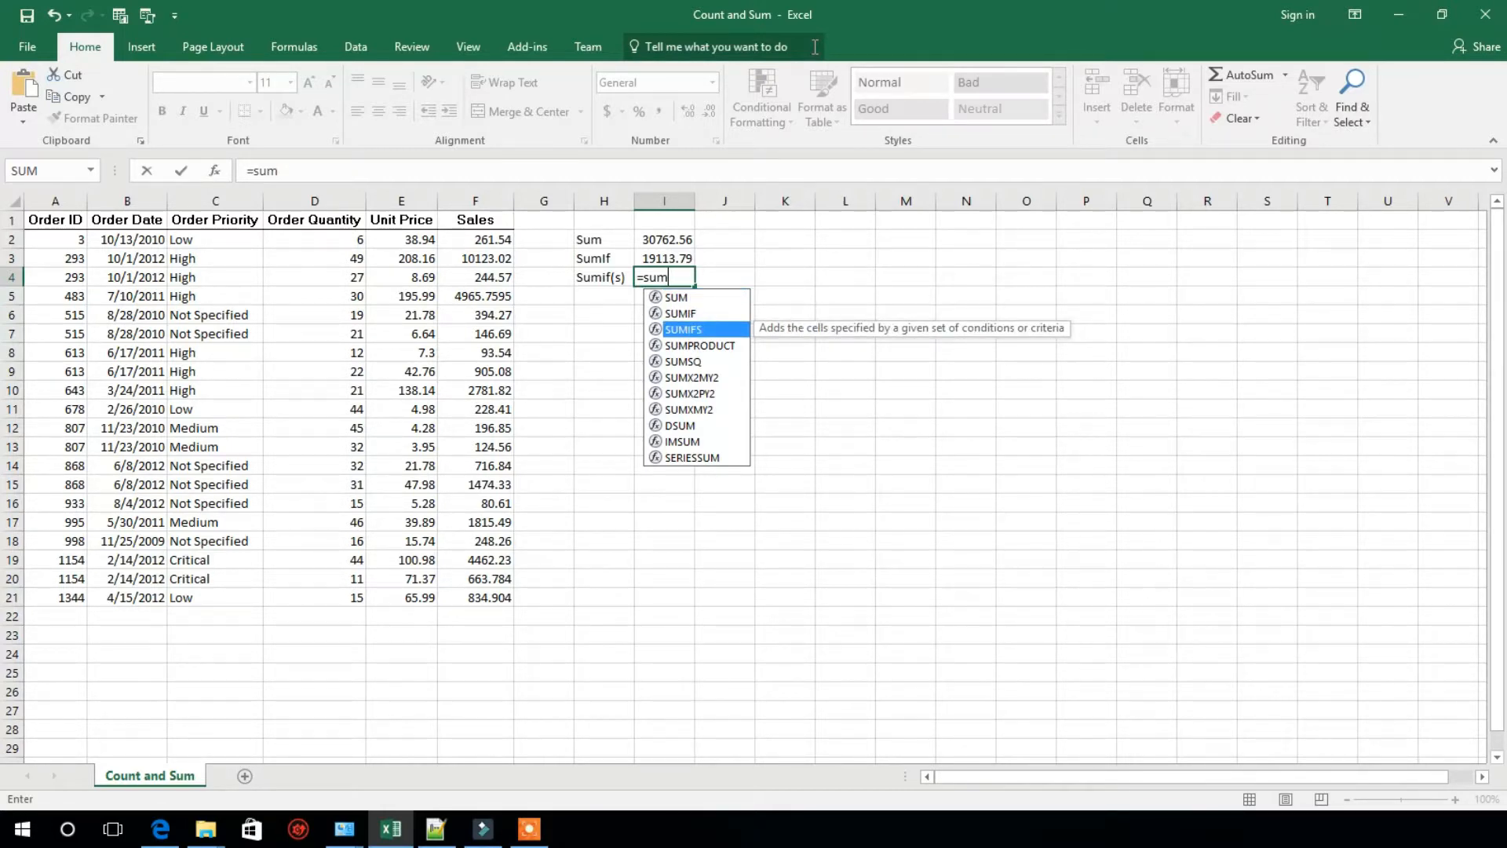
{"action": "key", "text": "Tab"}
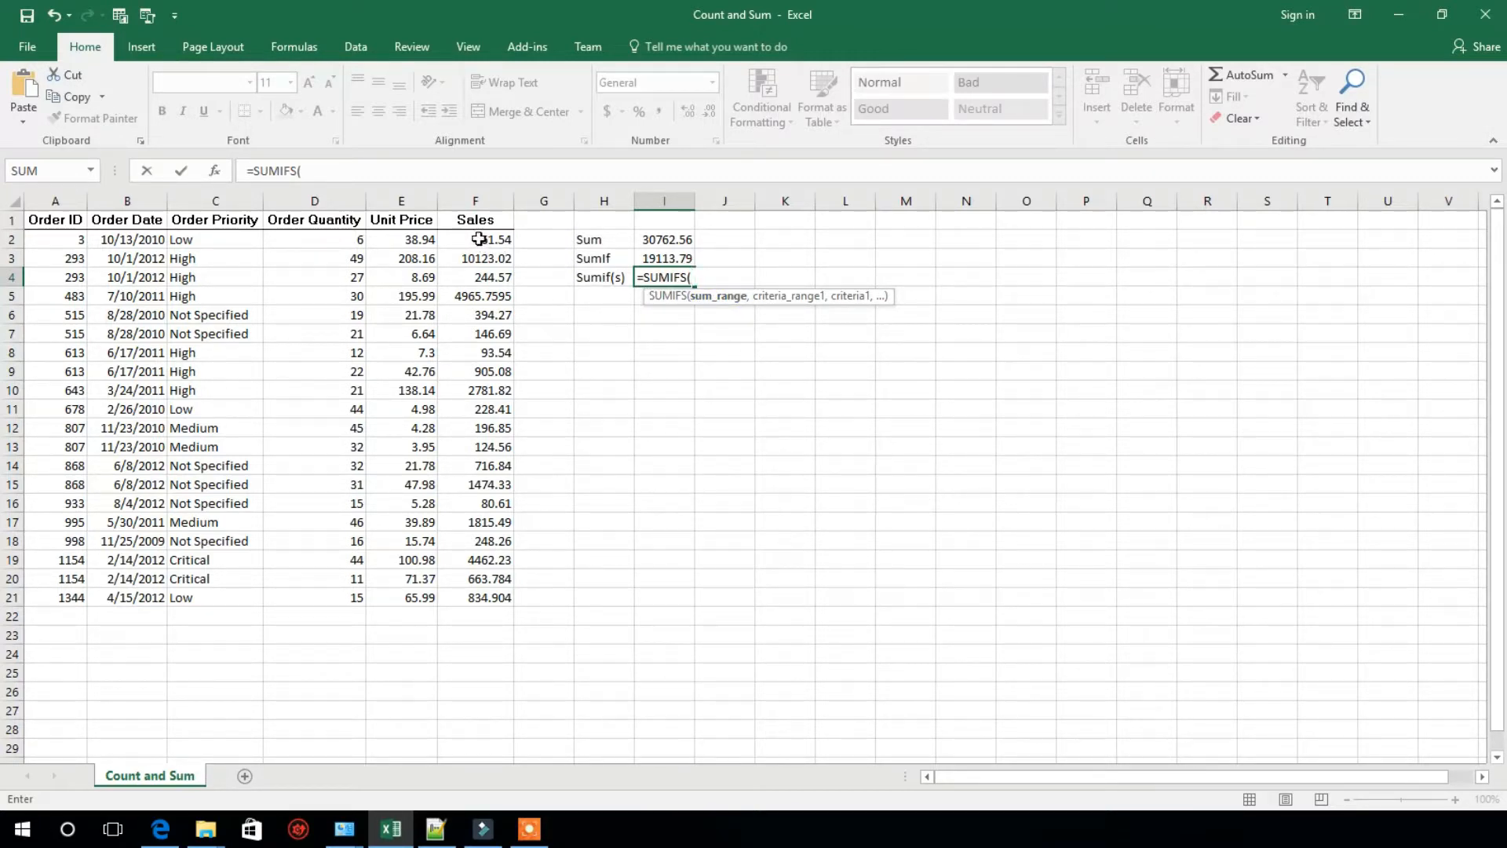
{"action": "left_click_drag", "start_coordinate": [482, 239], "coordinate": [474, 598]}
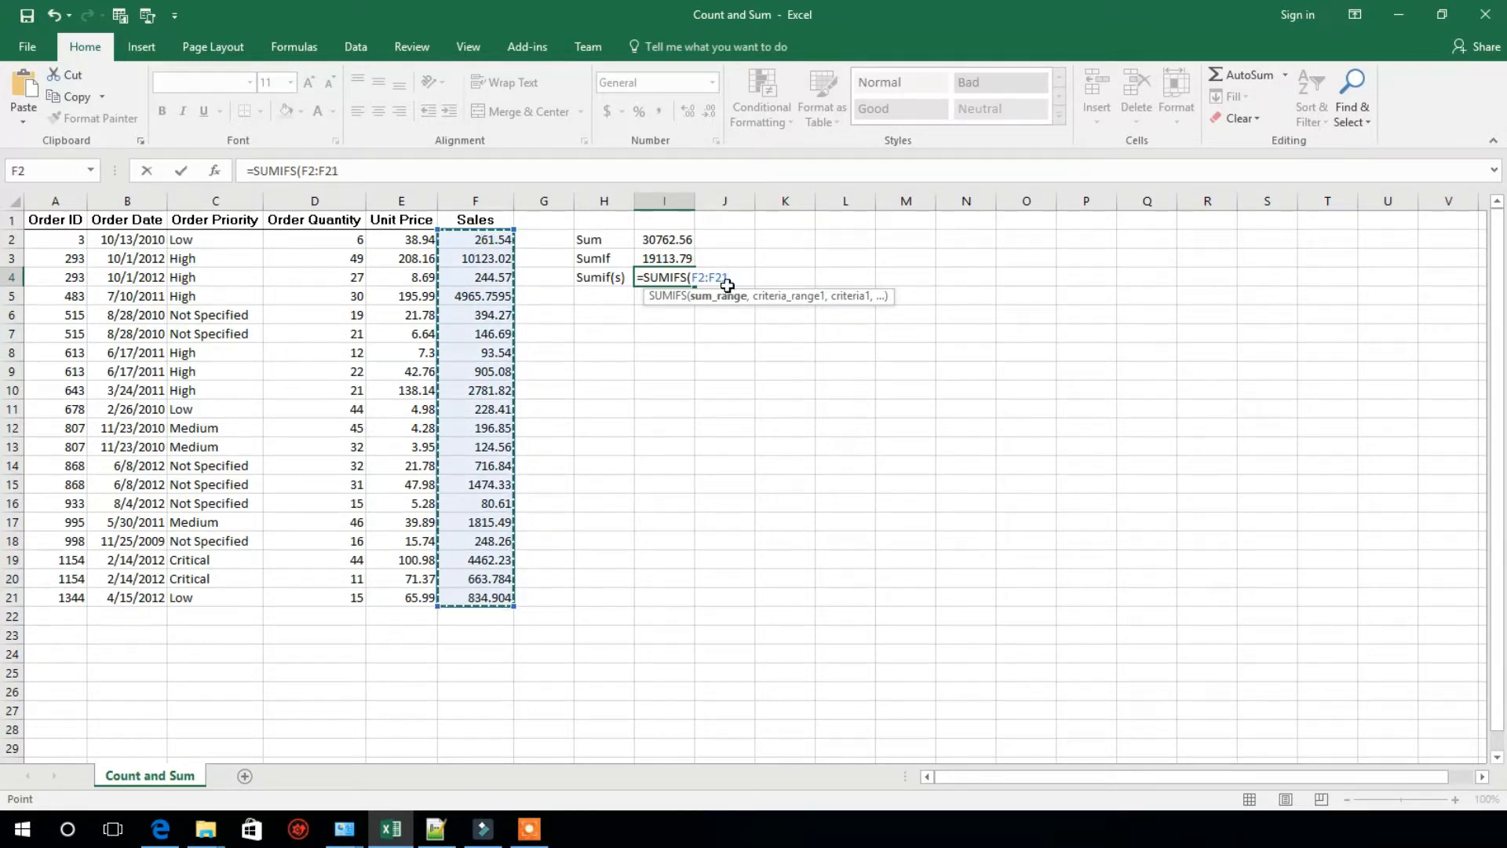
{"action": "type", "text": ","}
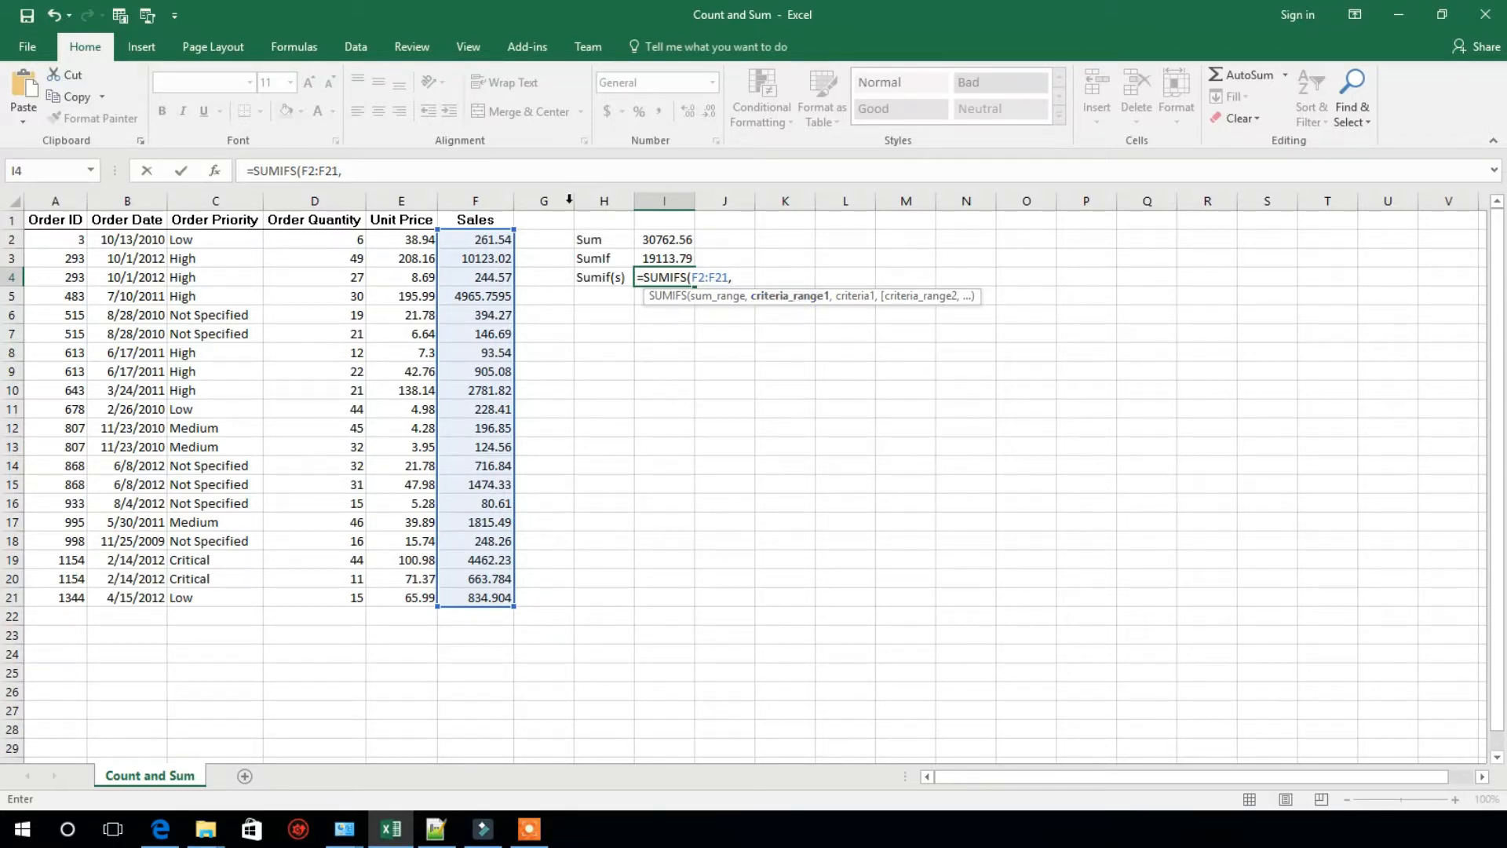
{"action": "left_click_drag", "start_coordinate": [225, 241], "coordinate": [202, 597]}
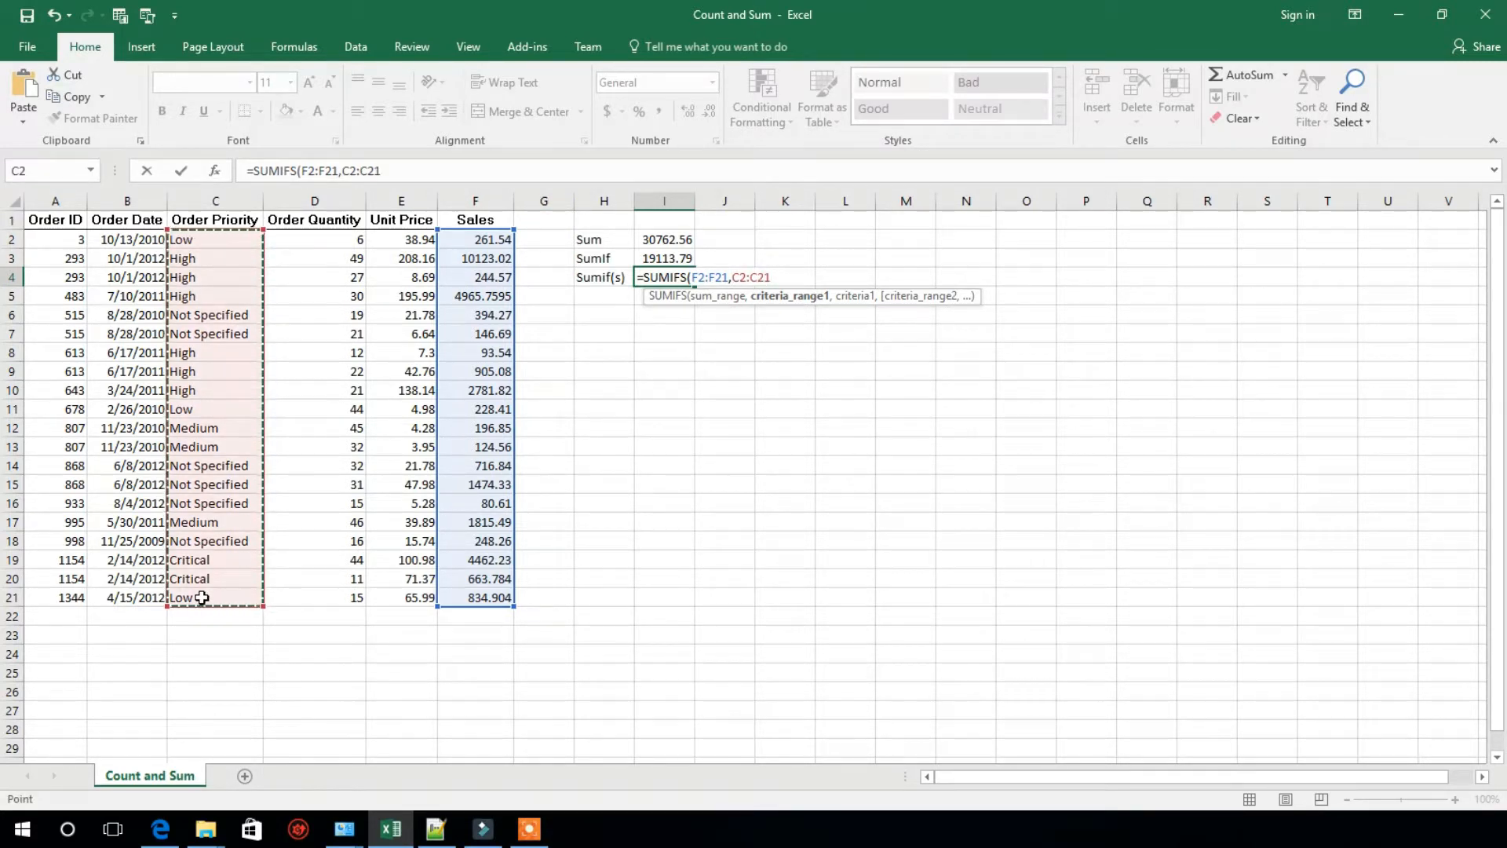
{"action": "type", "text": ","}
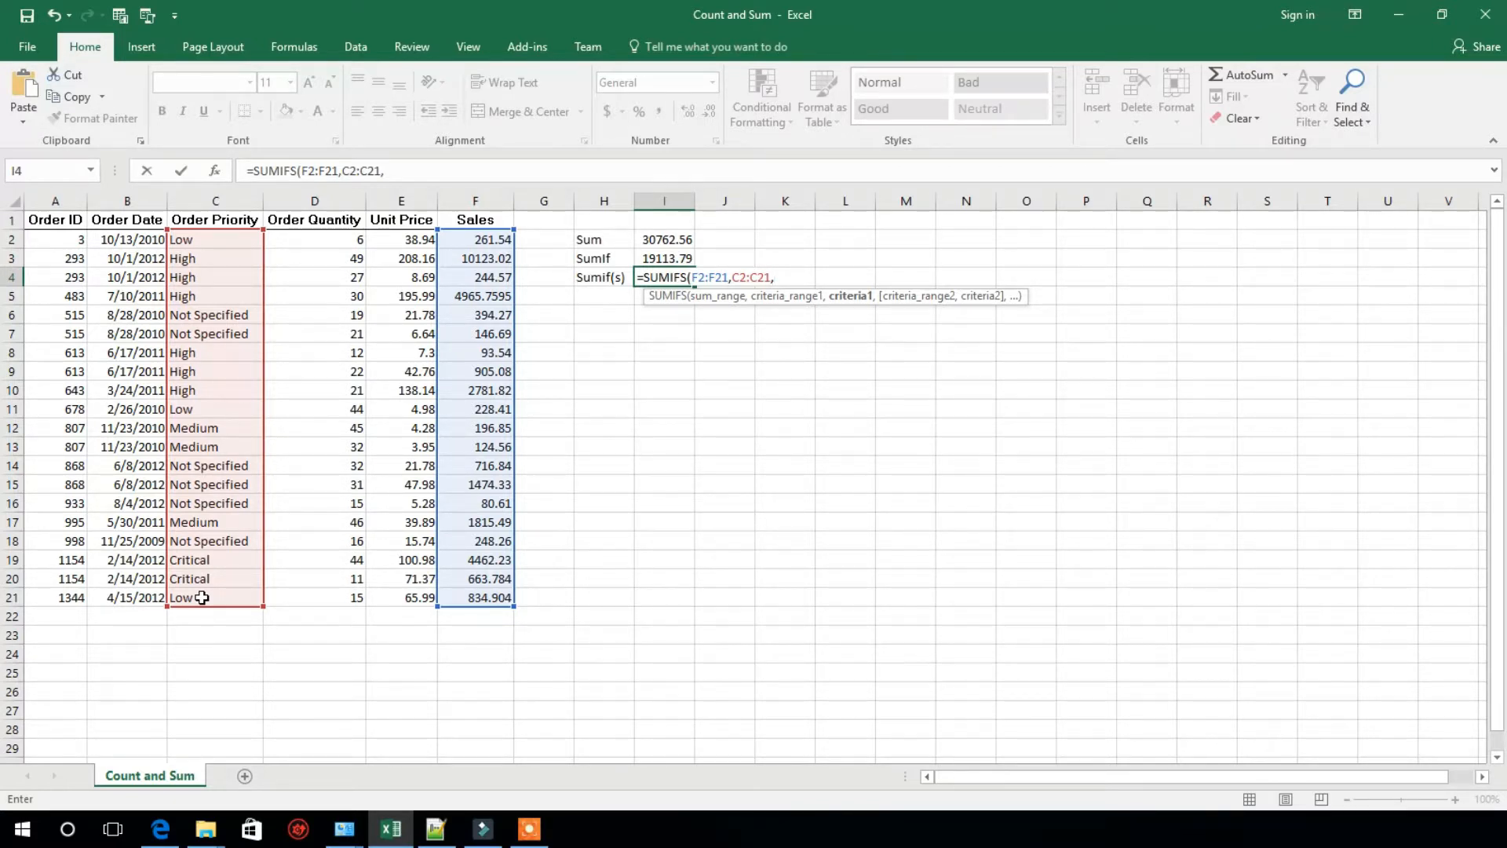
{"action": "type", "text": "\"High\","}
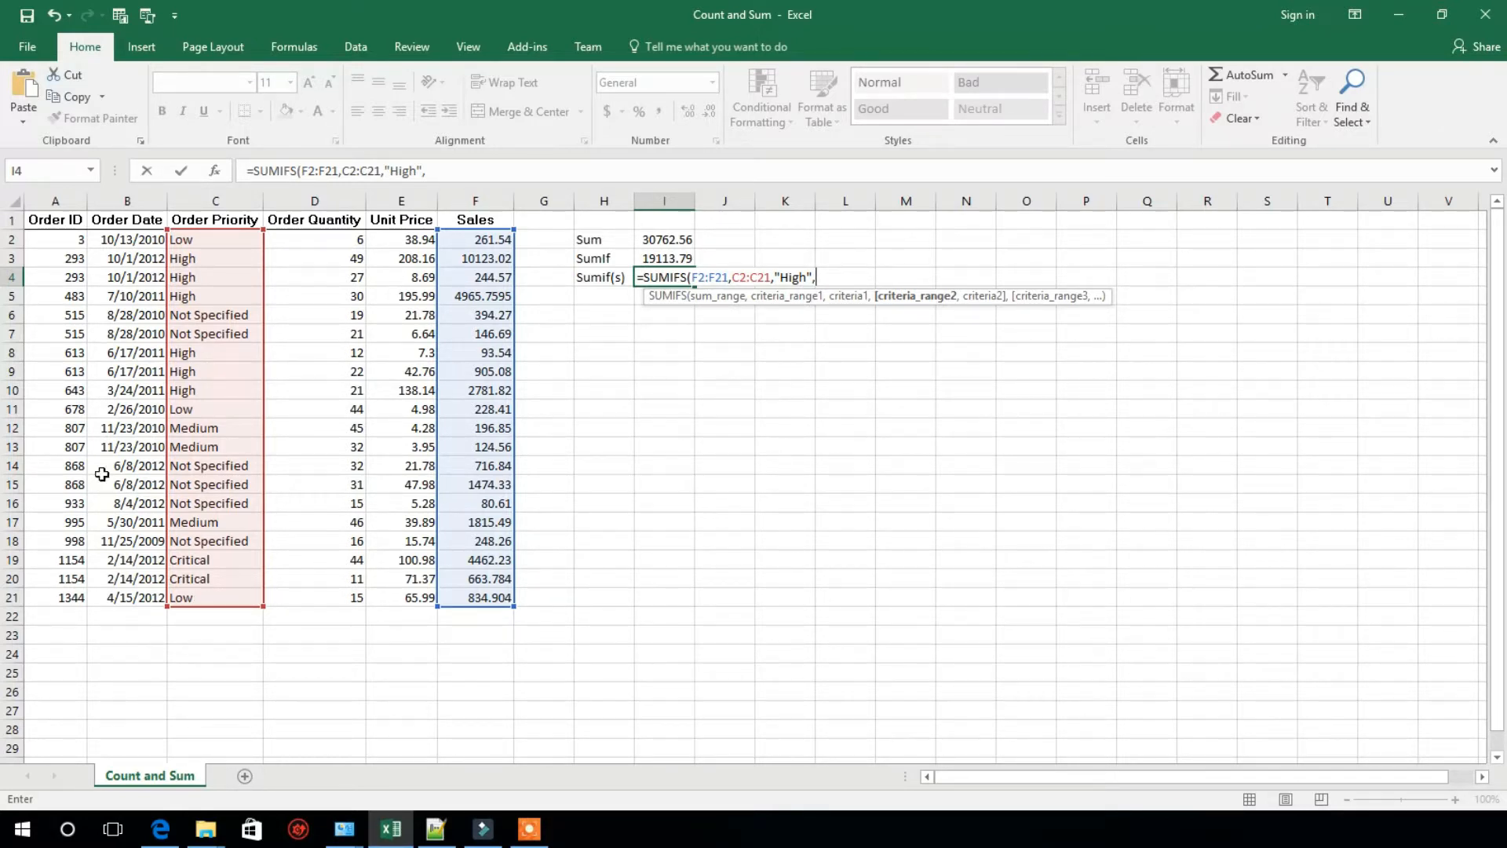
Step: Add the Order ID range A2:A21 as the second SUMIFS criteria range, with an equals criterion for one order ID
{"action": "left_click", "coordinate": [66, 243]}
{"action": "left_click_drag", "start_coordinate": [66, 249], "coordinate": [58, 599]}
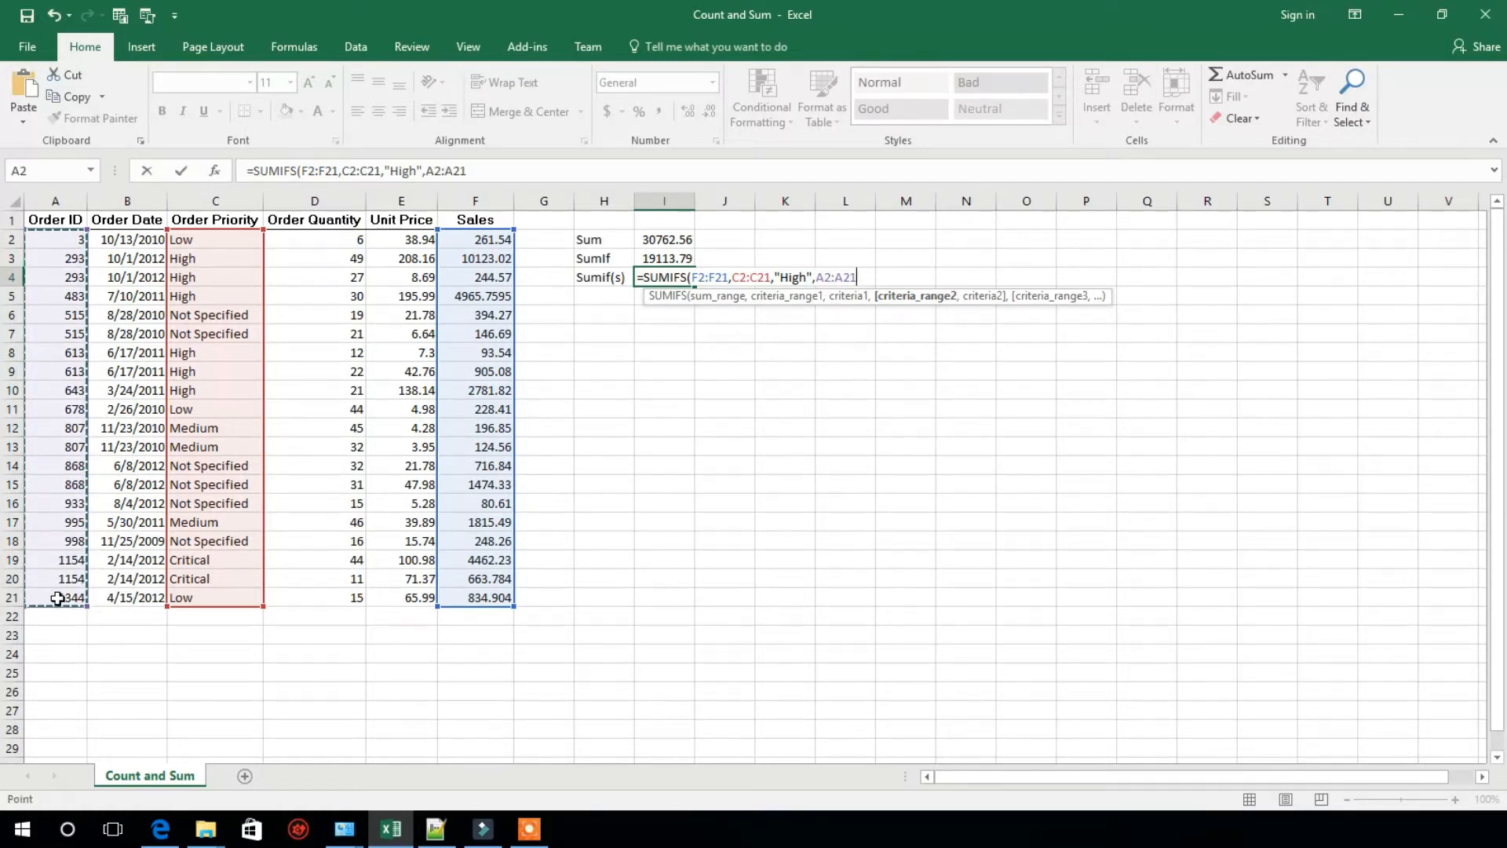
{"action": "type", "text": ","}
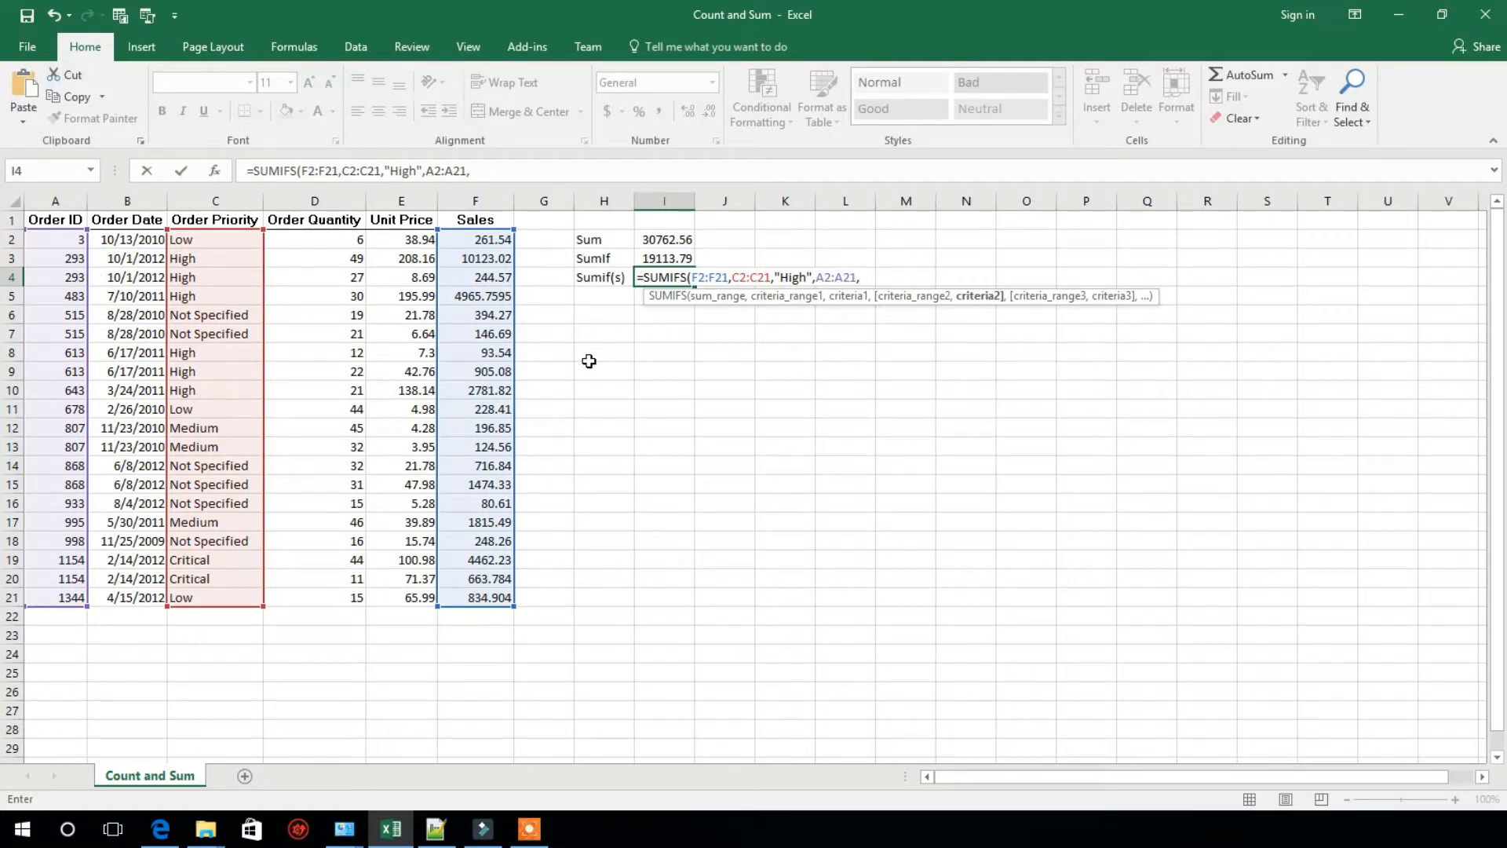
{"action": "type", "text": "="}
{"action": "type", "text": "807\""}
Step: Check each argument of the SUMIFS formula in I4, from sum range to second criterion, and complete the formula
{"action": "left_click", "coordinate": [706, 280]}
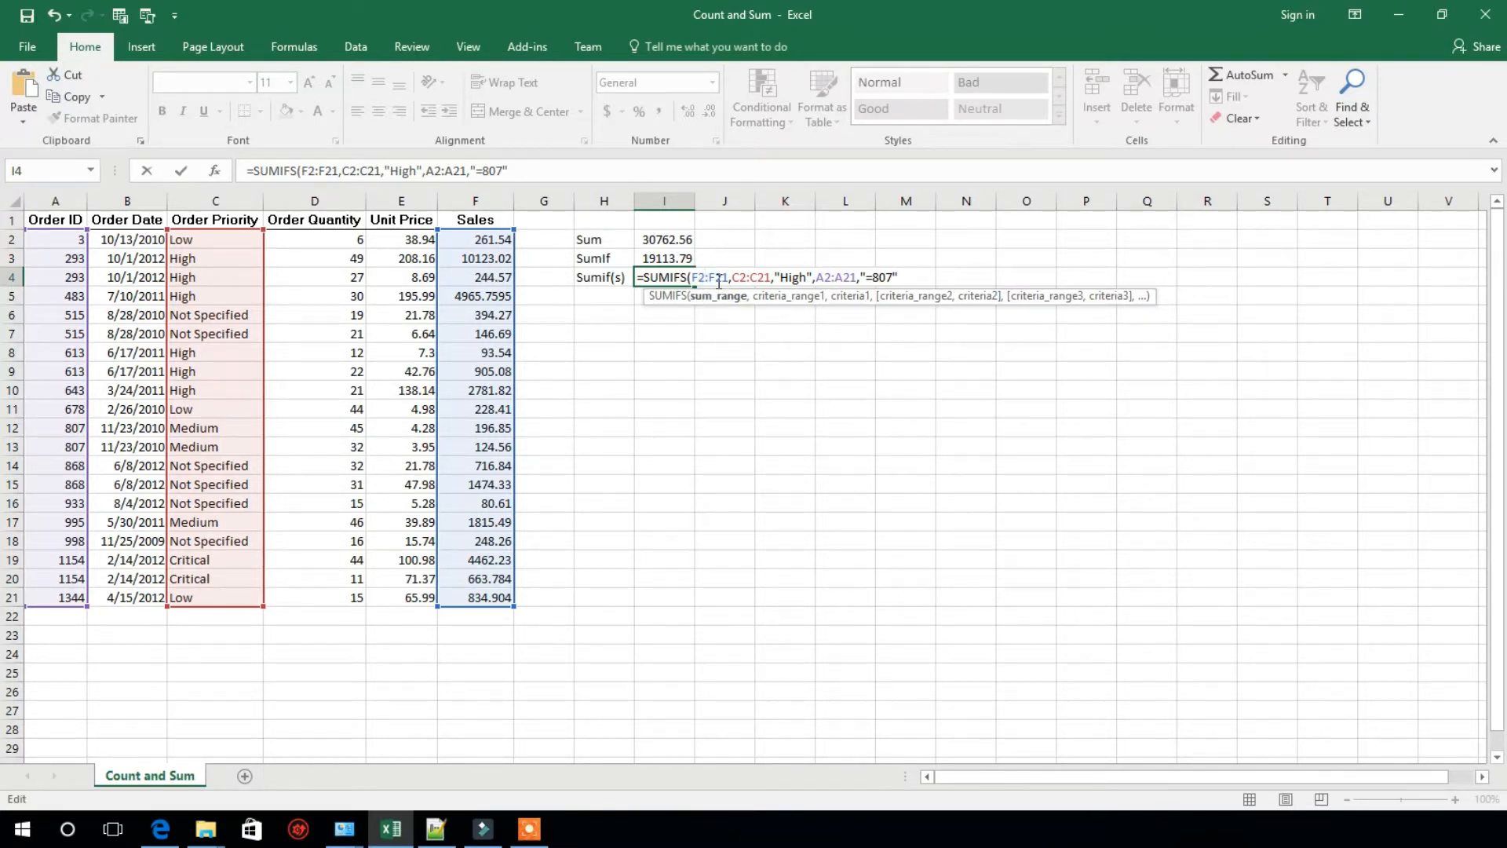
{"action": "left_click", "coordinate": [741, 279]}
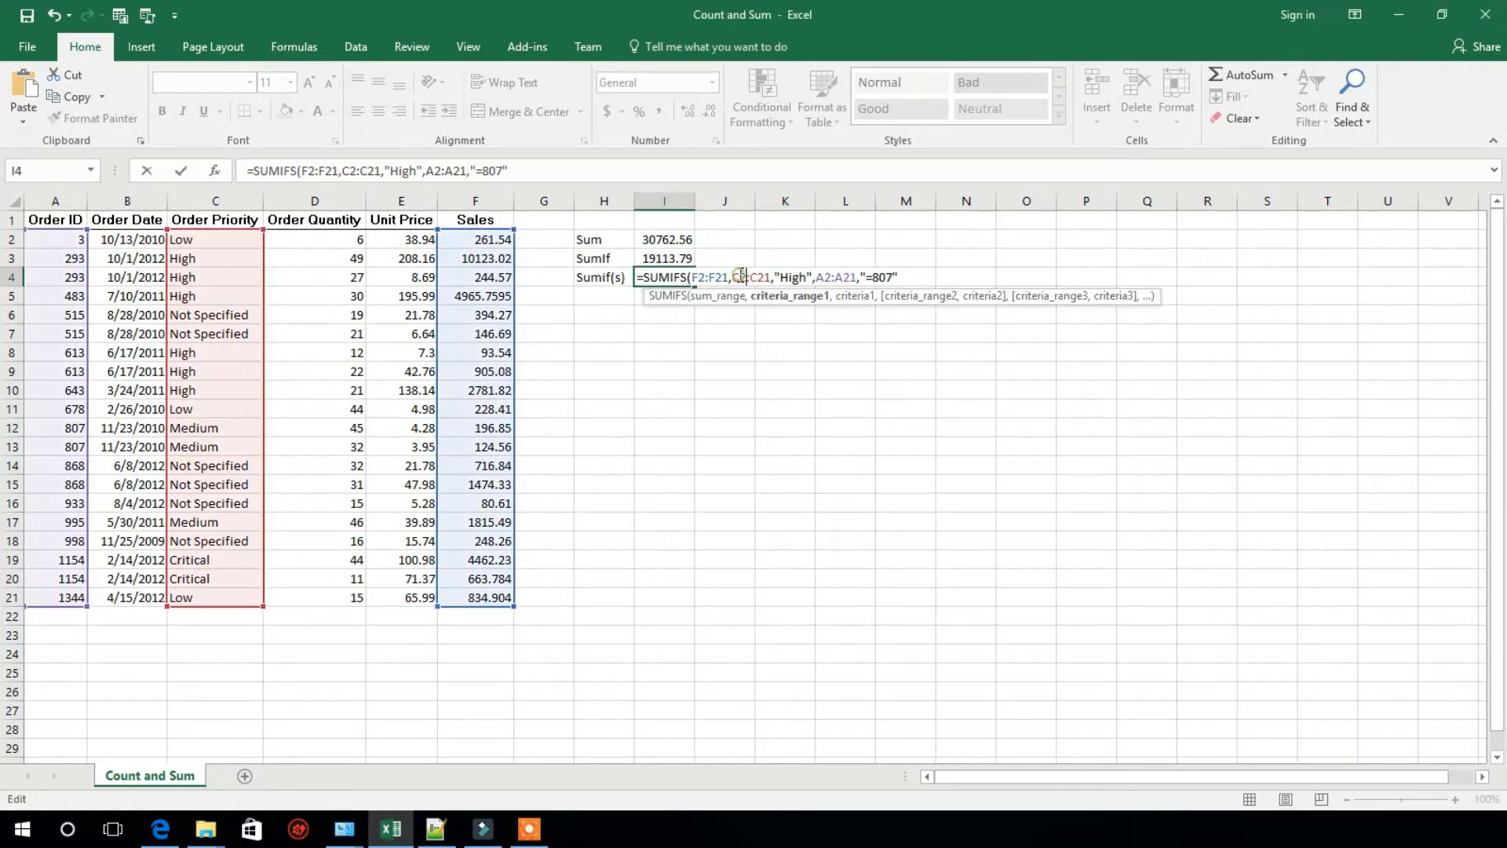
{"action": "left_click", "coordinate": [783, 277]}
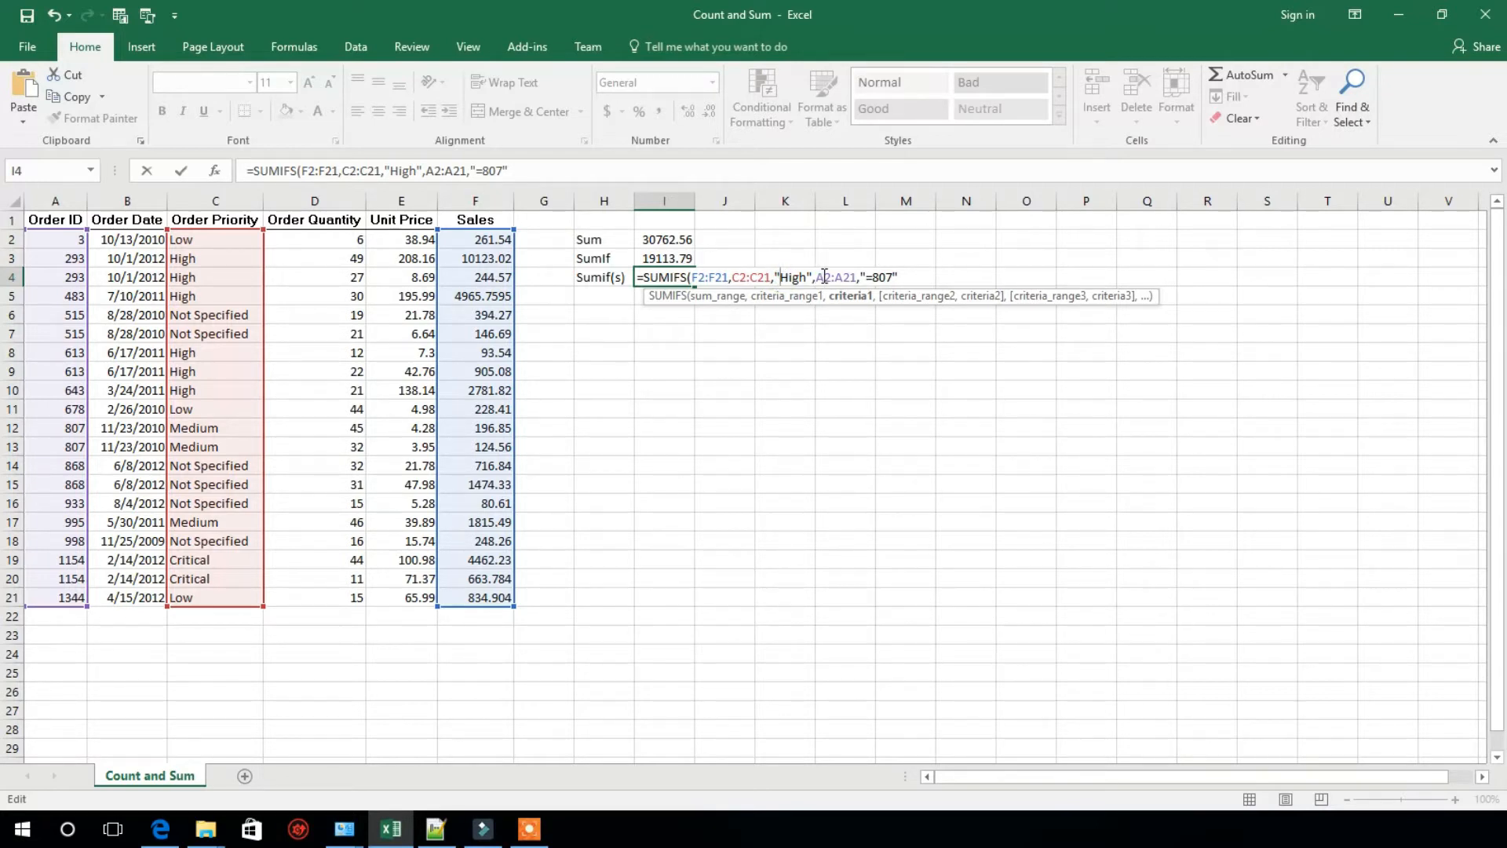
{"action": "left_click", "coordinate": [825, 277]}
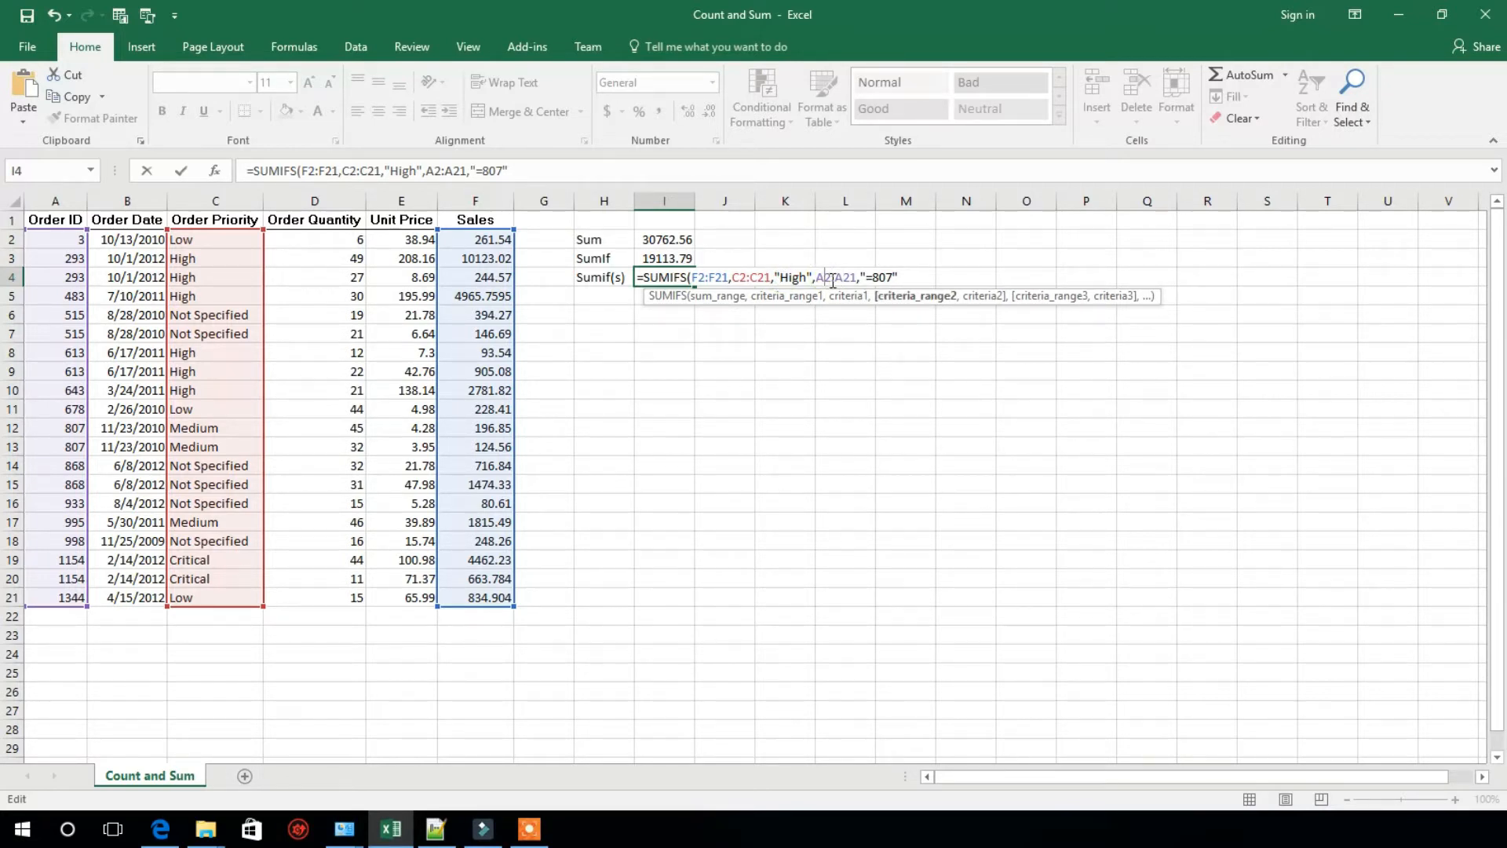
{"action": "left_click", "coordinate": [880, 277]}
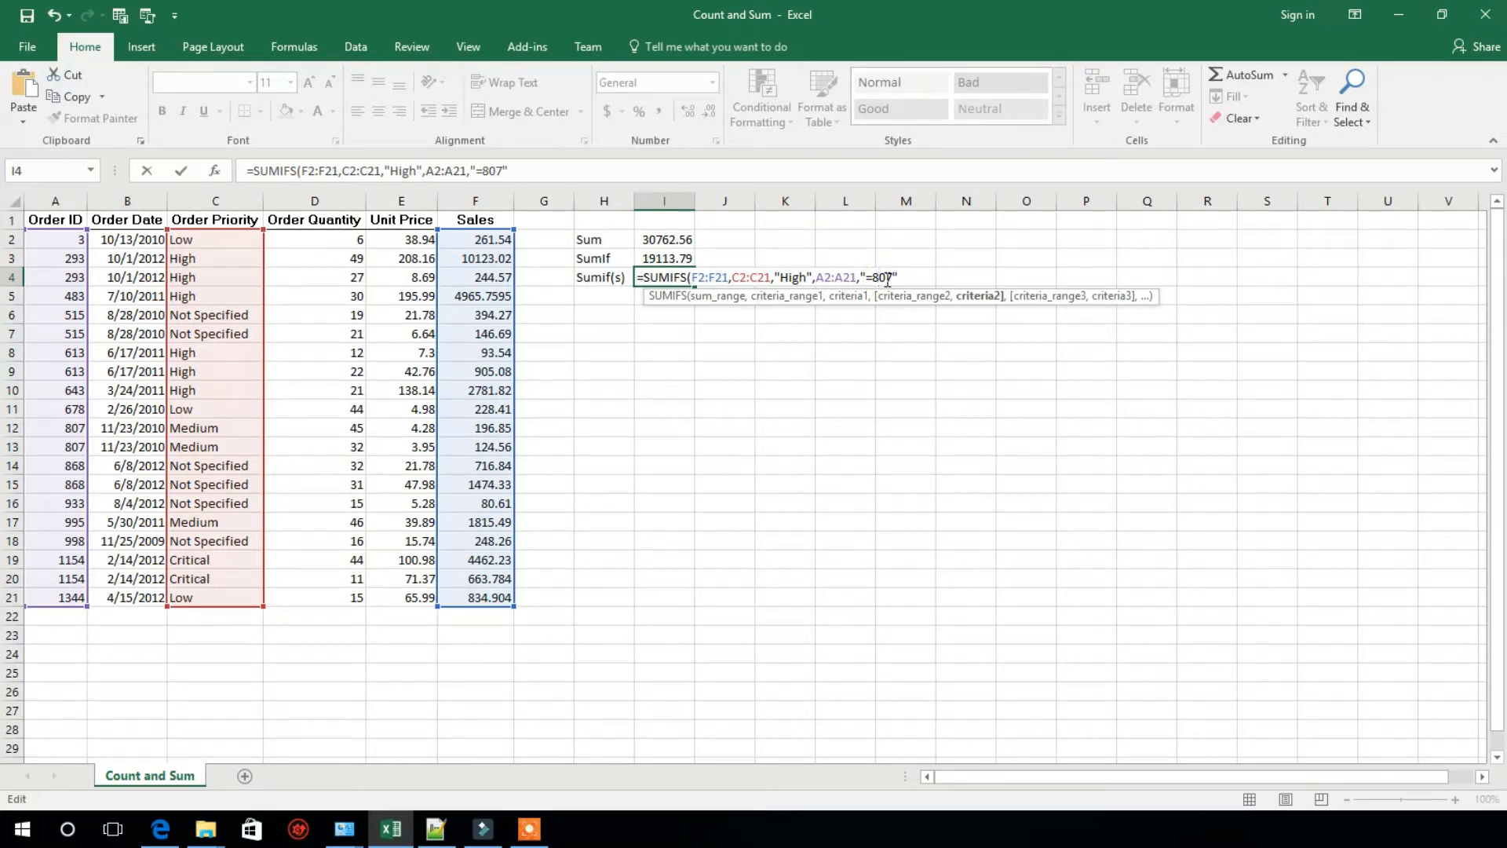
{"action": "left_click", "coordinate": [910, 277]}
{"action": "type", "text": ")"}
{"action": "key", "text": "Return"}
{"action": "key", "text": "Up"}
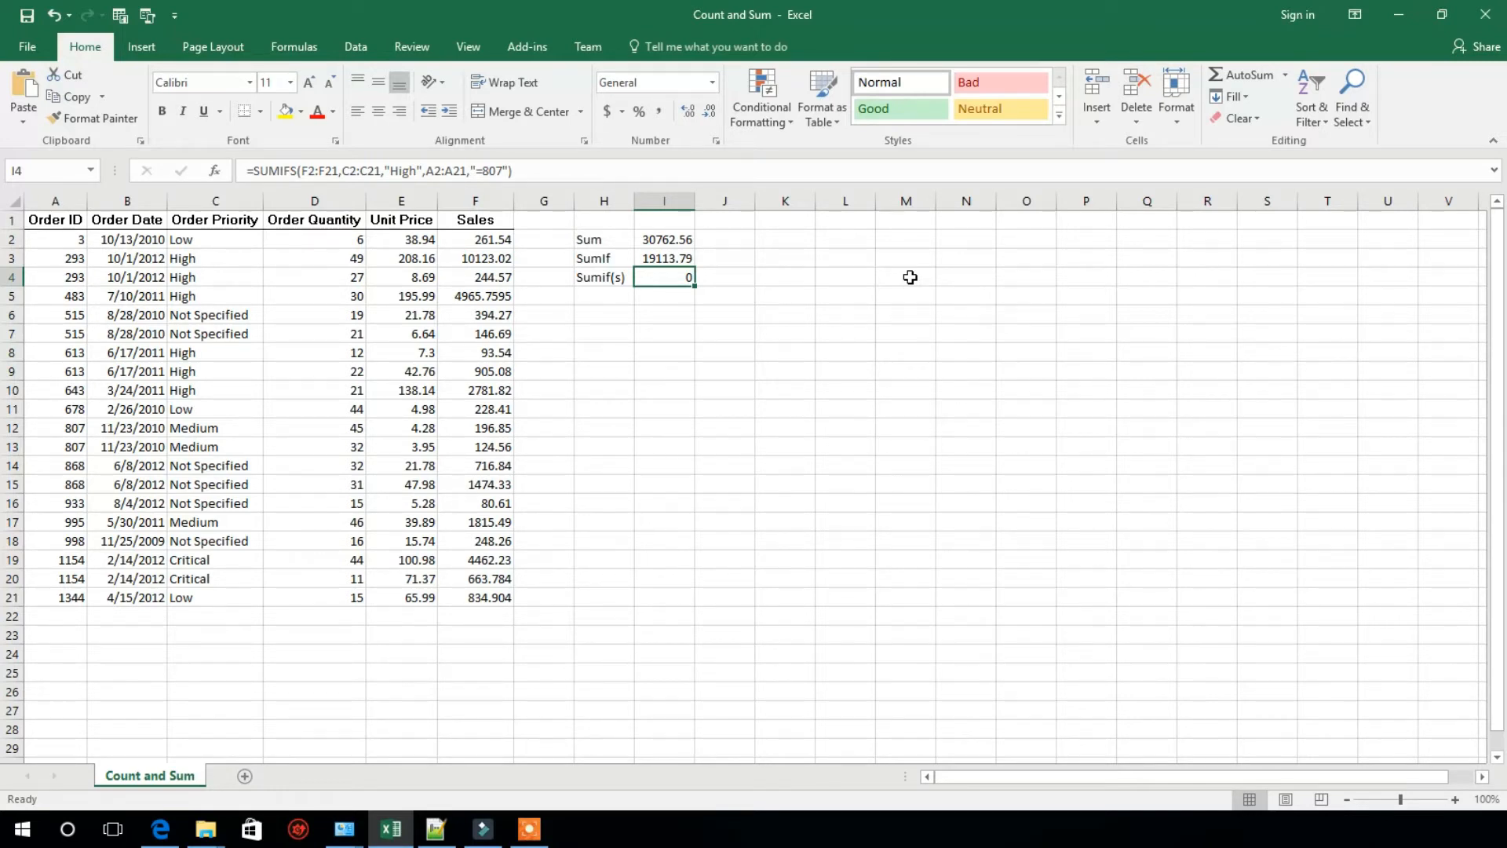
Step: Re-examine the SUMIFS formula in I4 argument by argument, comparing both criteria ranges and criteria with the order data
{"action": "left_click", "coordinate": [316, 170]}
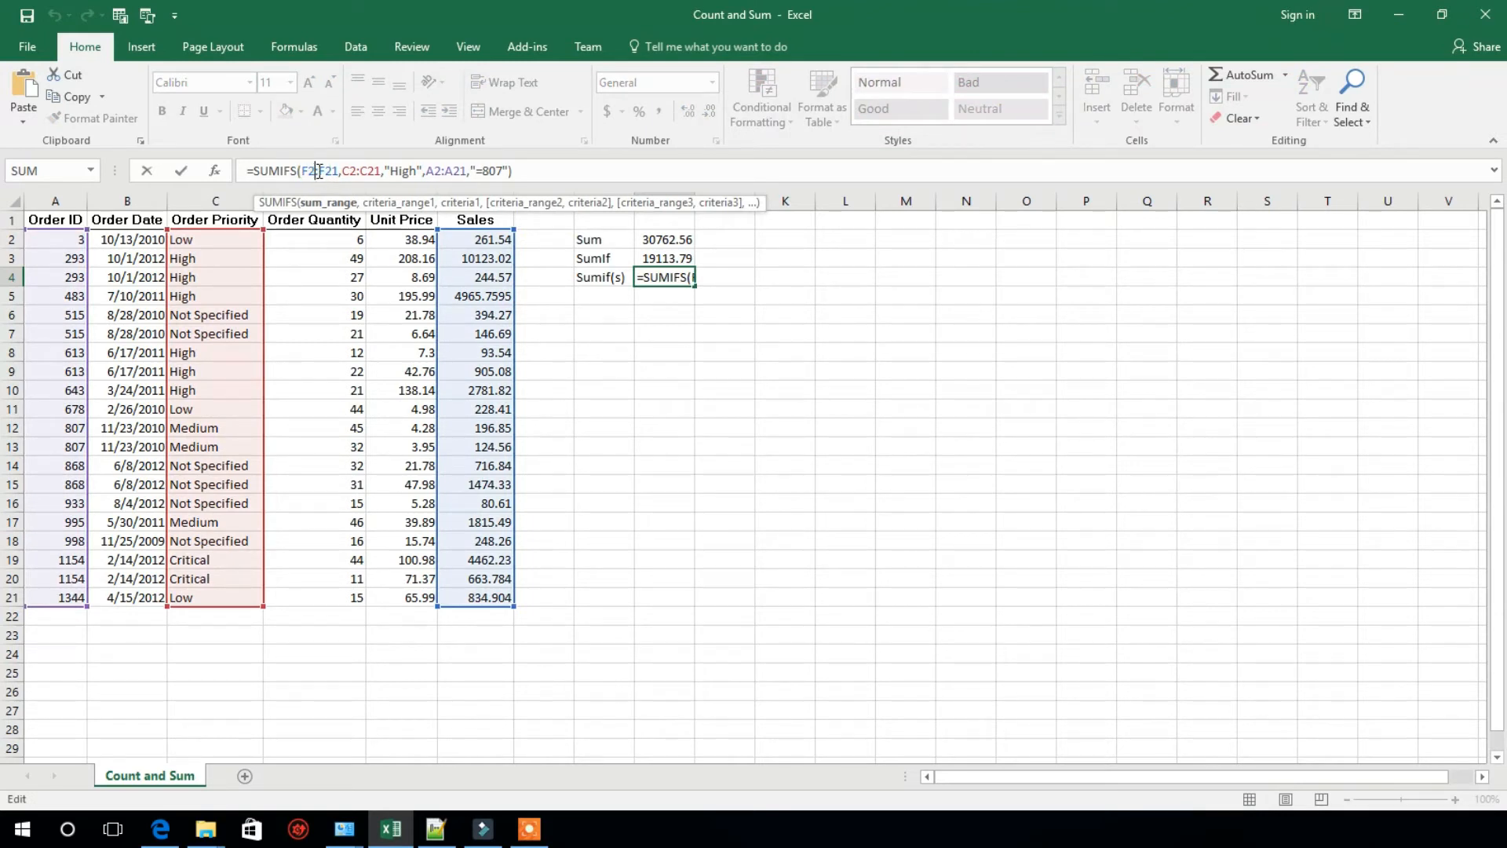
{"action": "left_click", "coordinate": [372, 171]}
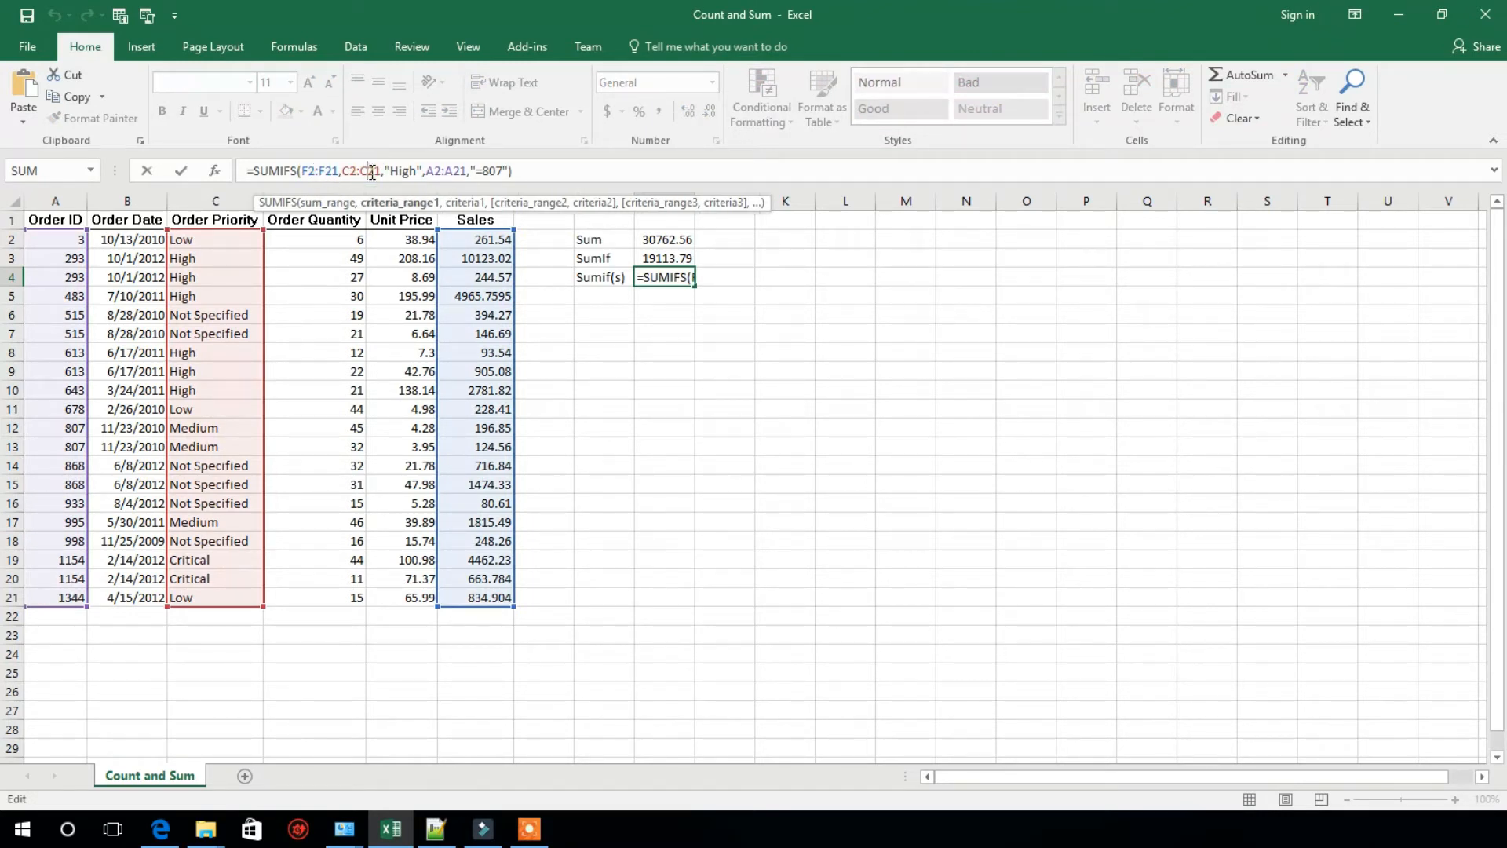
{"action": "left_click", "coordinate": [398, 170]}
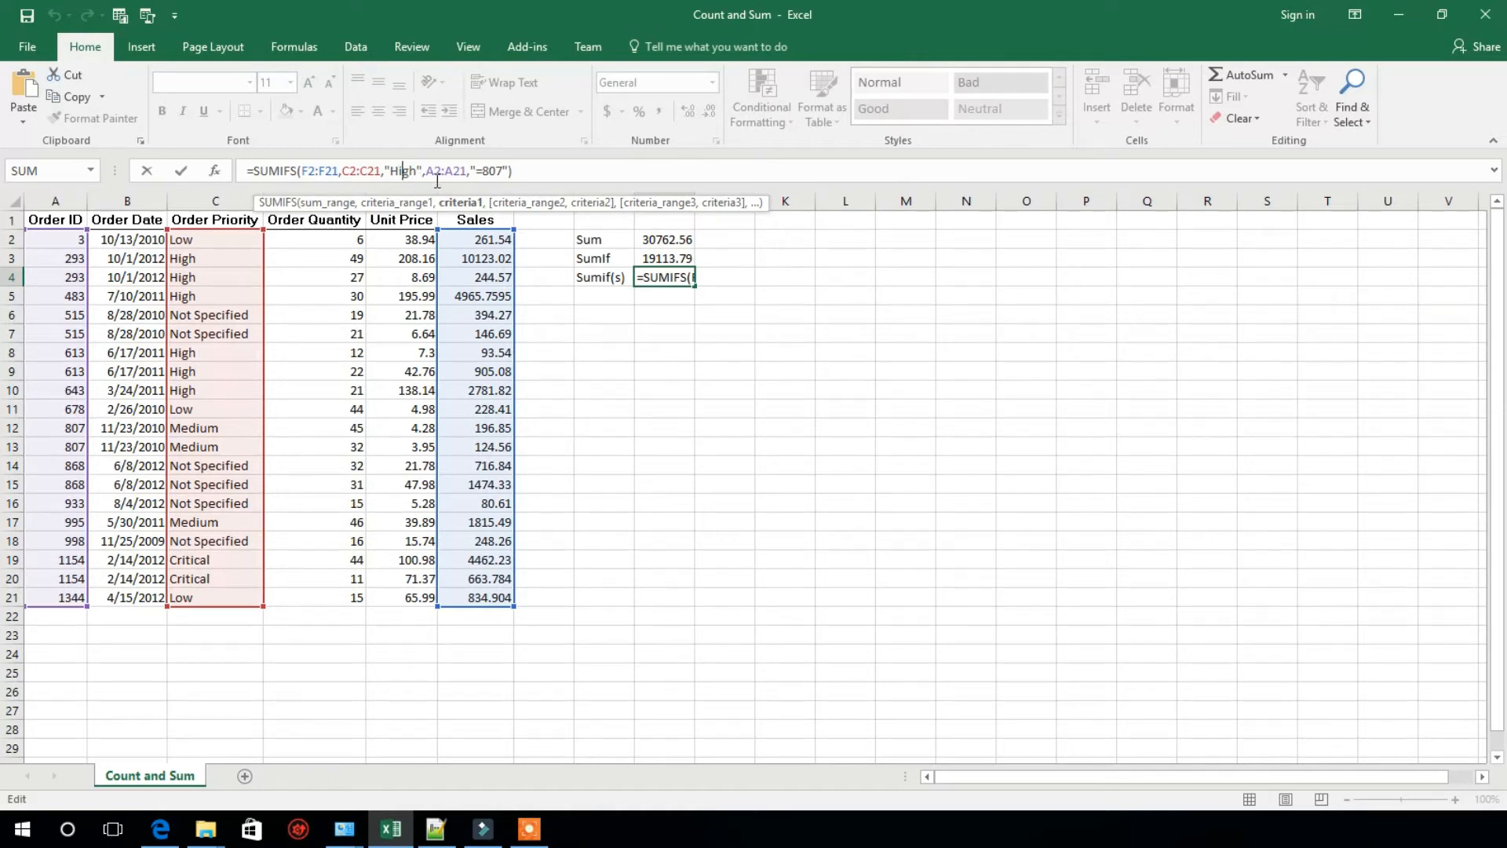
{"action": "left_click", "coordinate": [438, 171]}
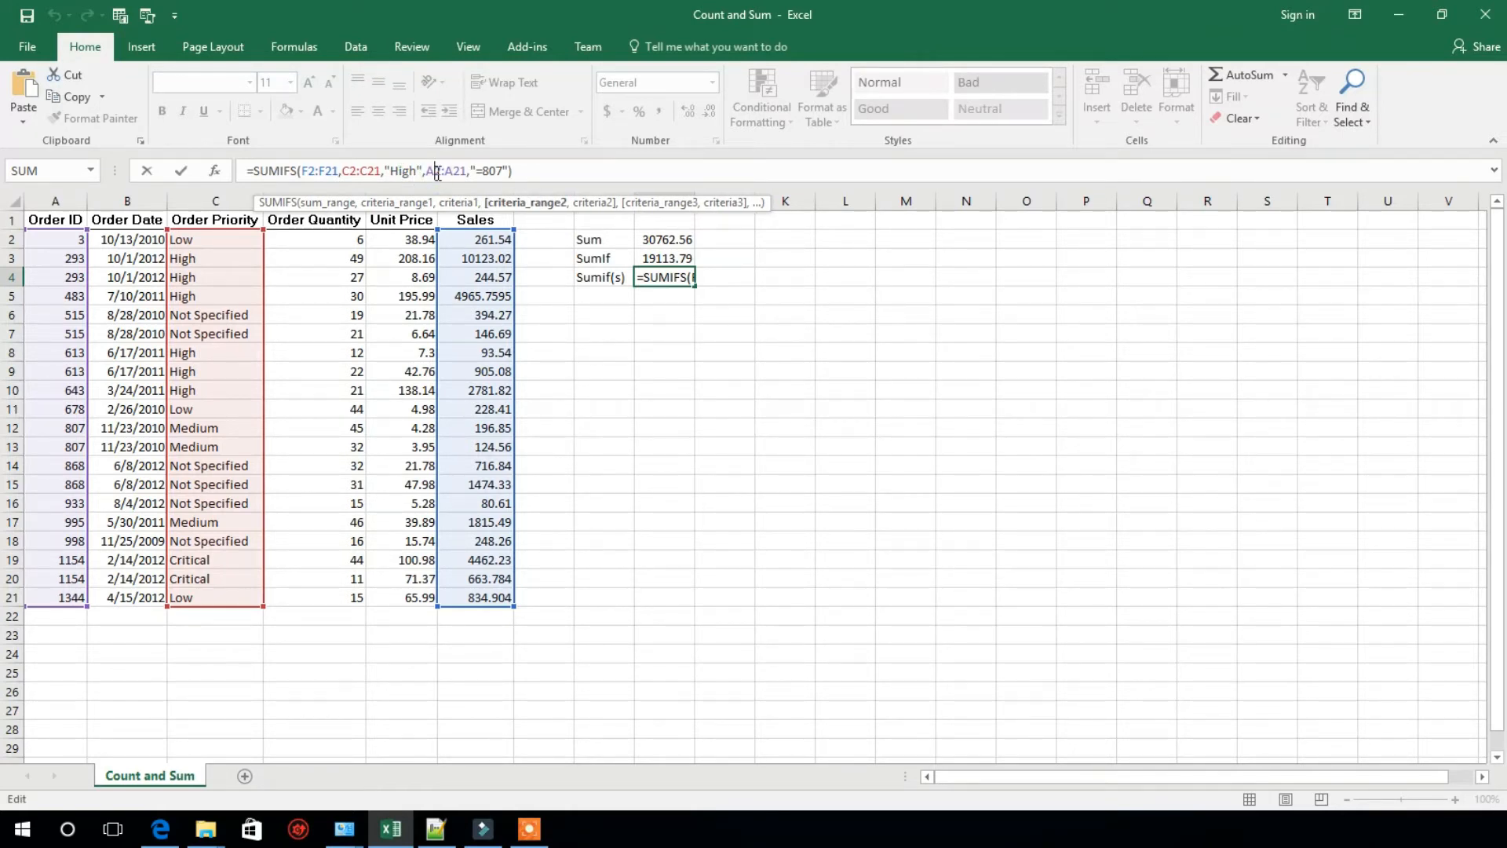
{"action": "left_click", "coordinate": [500, 171]}
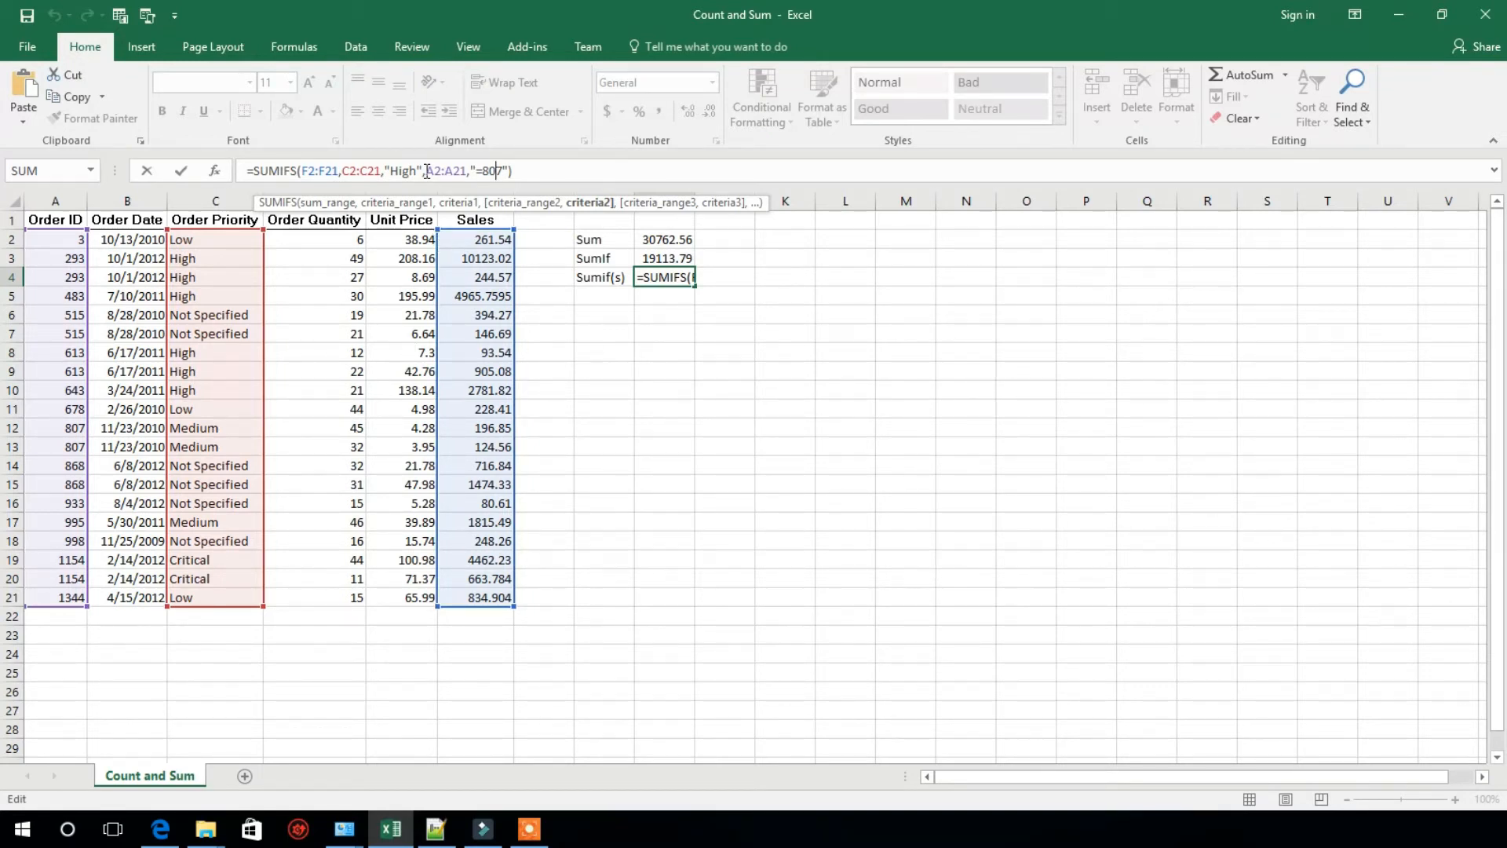
Step: Replace the first criterion of the SUMIFS formula in I4 with "Medium" and commit the formula
{"action": "left_click", "coordinate": [416, 167]}
{"action": "key", "text": "BackSpace"}
{"action": "key", "text": "BackSpace"}
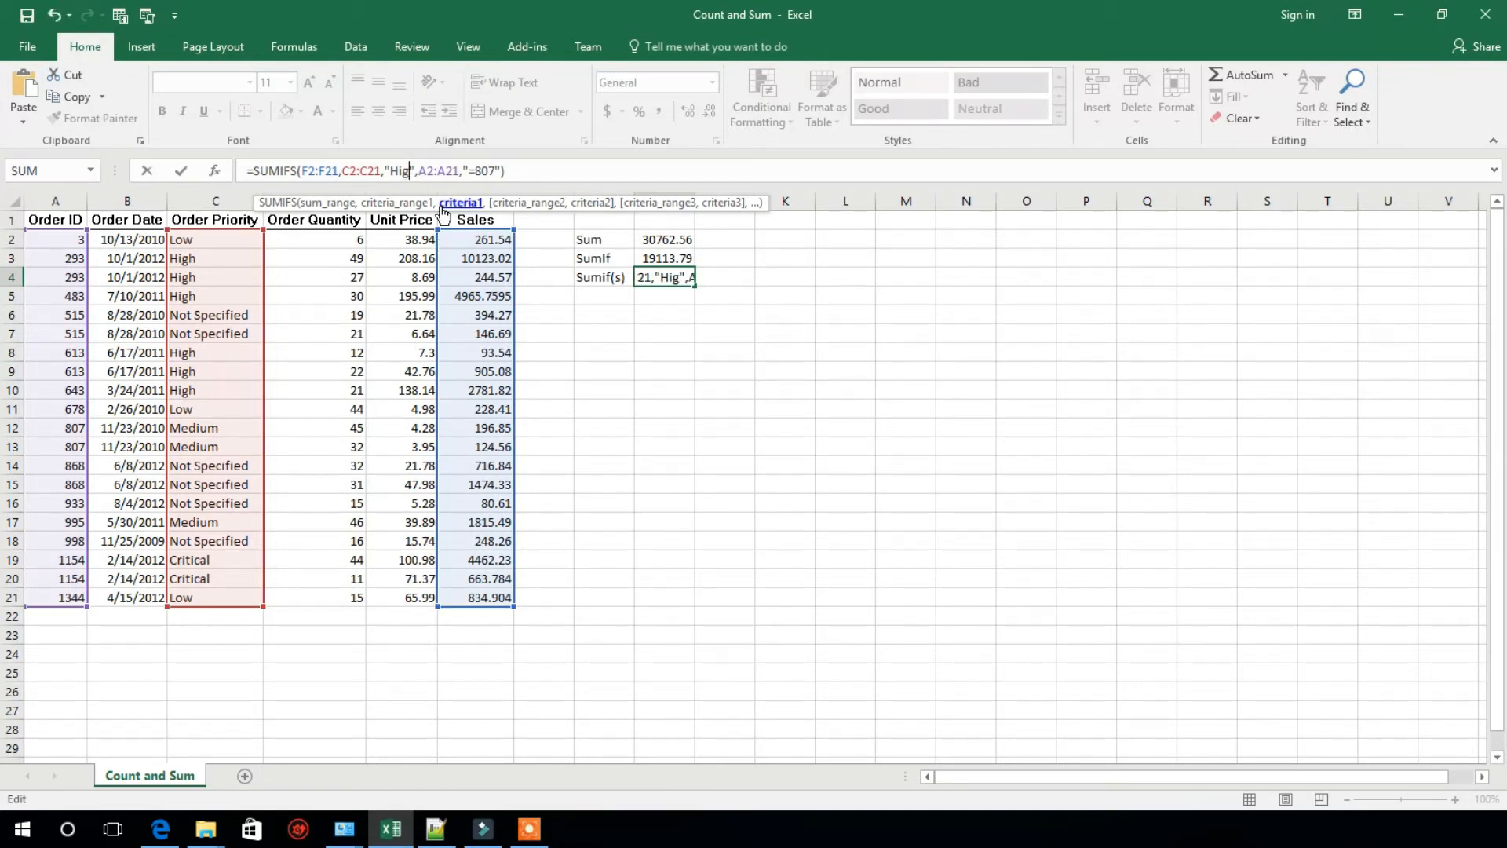
{"action": "key", "text": "BackSpace"}
{"action": "key", "text": "BackSpace"}
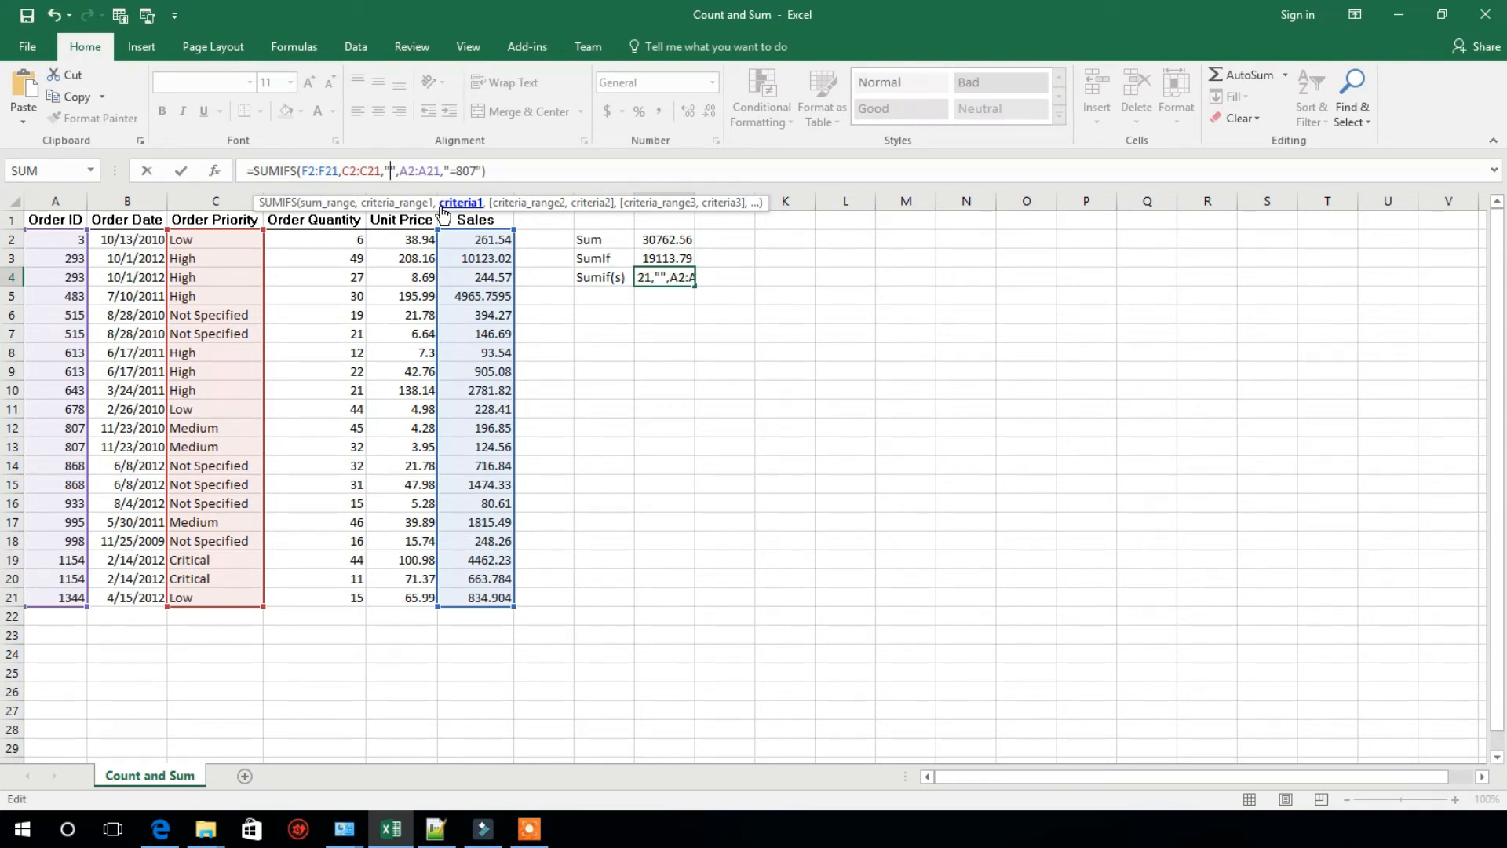
{"action": "type", "text": "Med"}
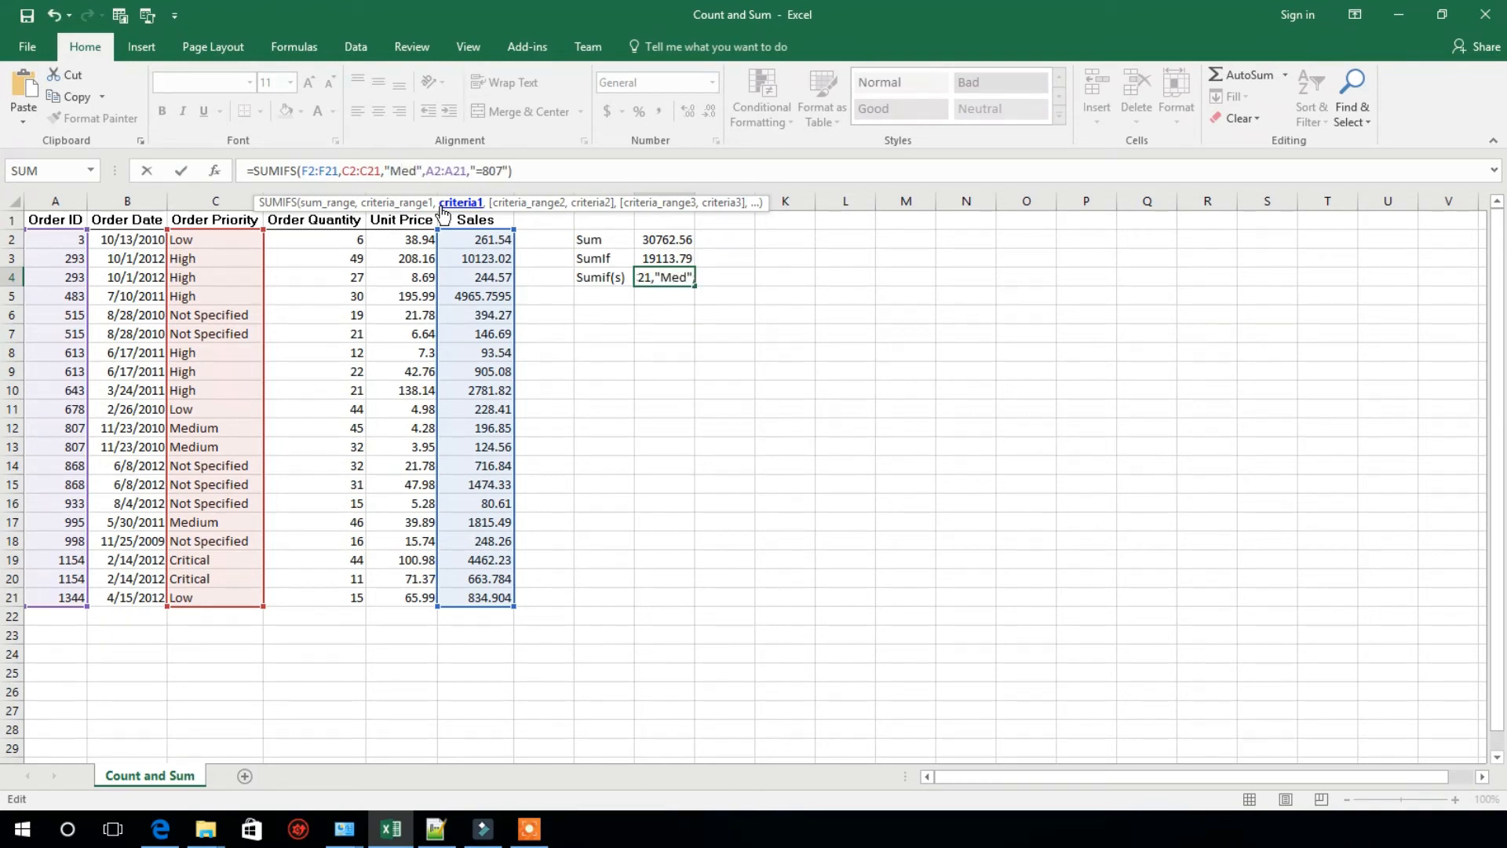
{"action": "type", "text": "ium"}
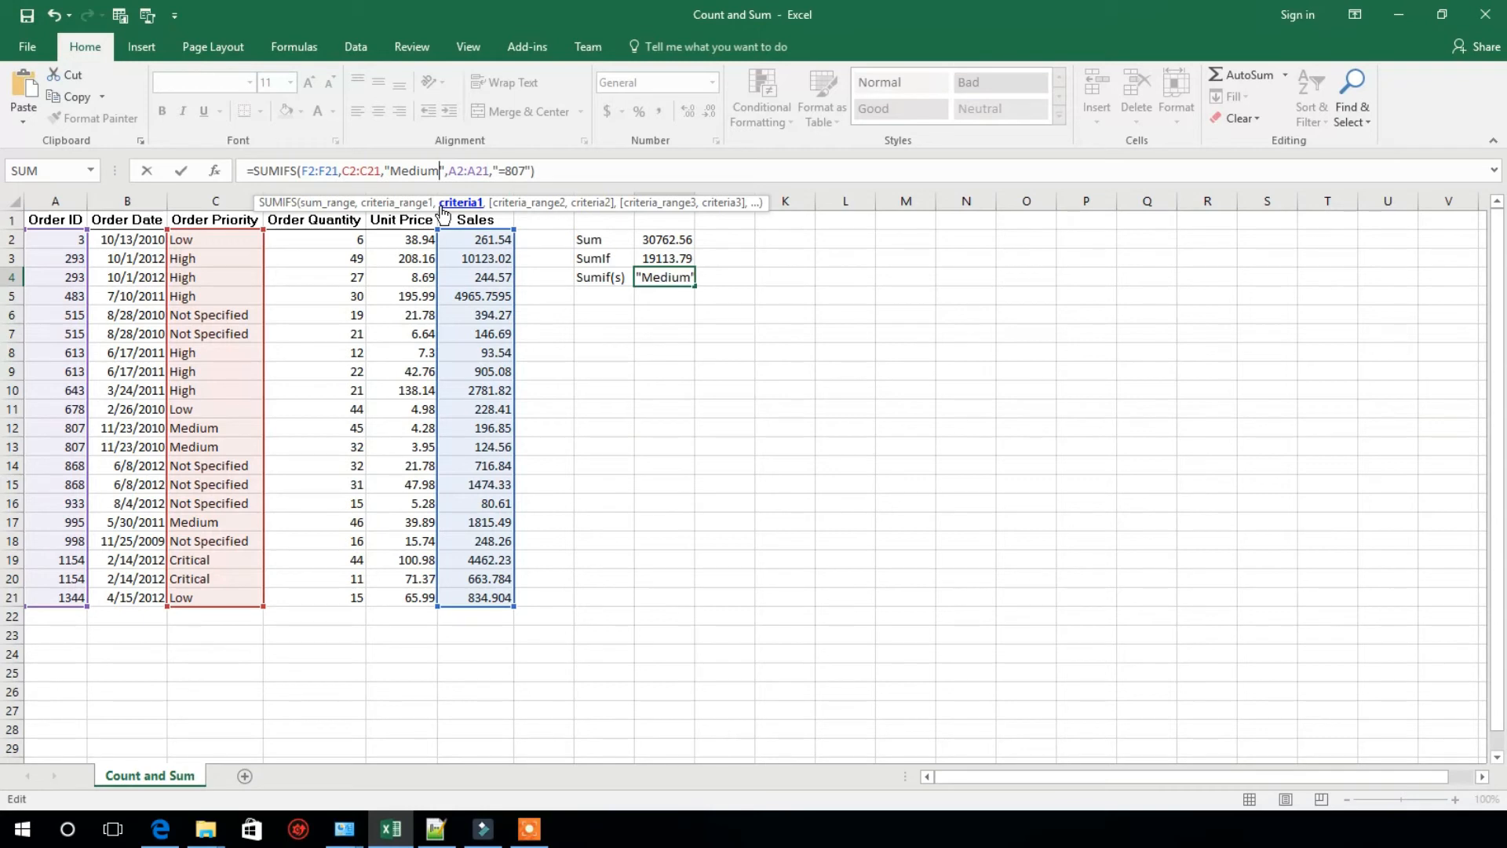
{"action": "key", "text": "Return"}
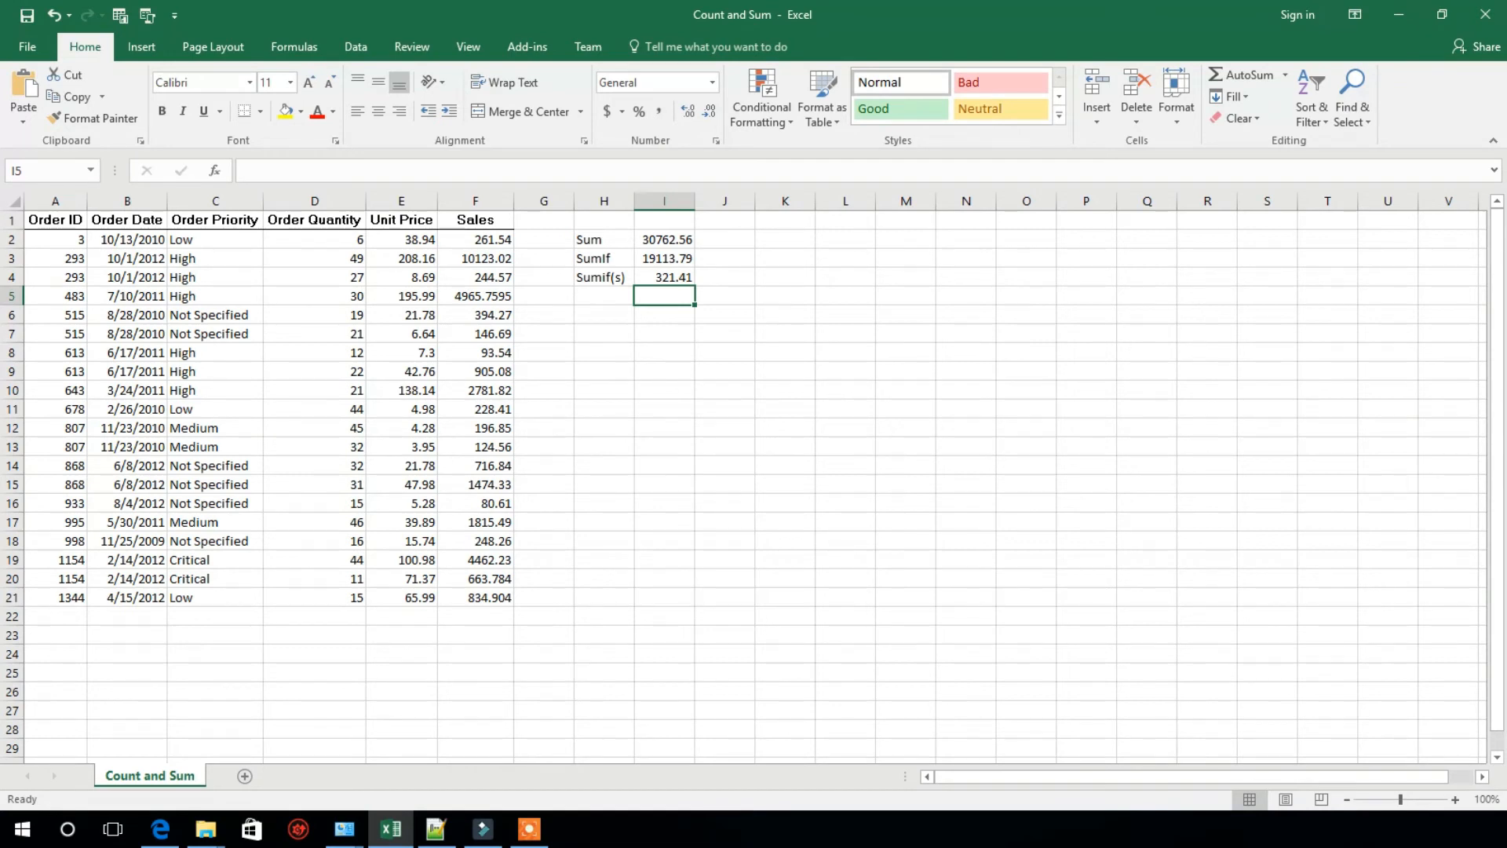
{"action": "left_click", "coordinate": [1458, 486]}
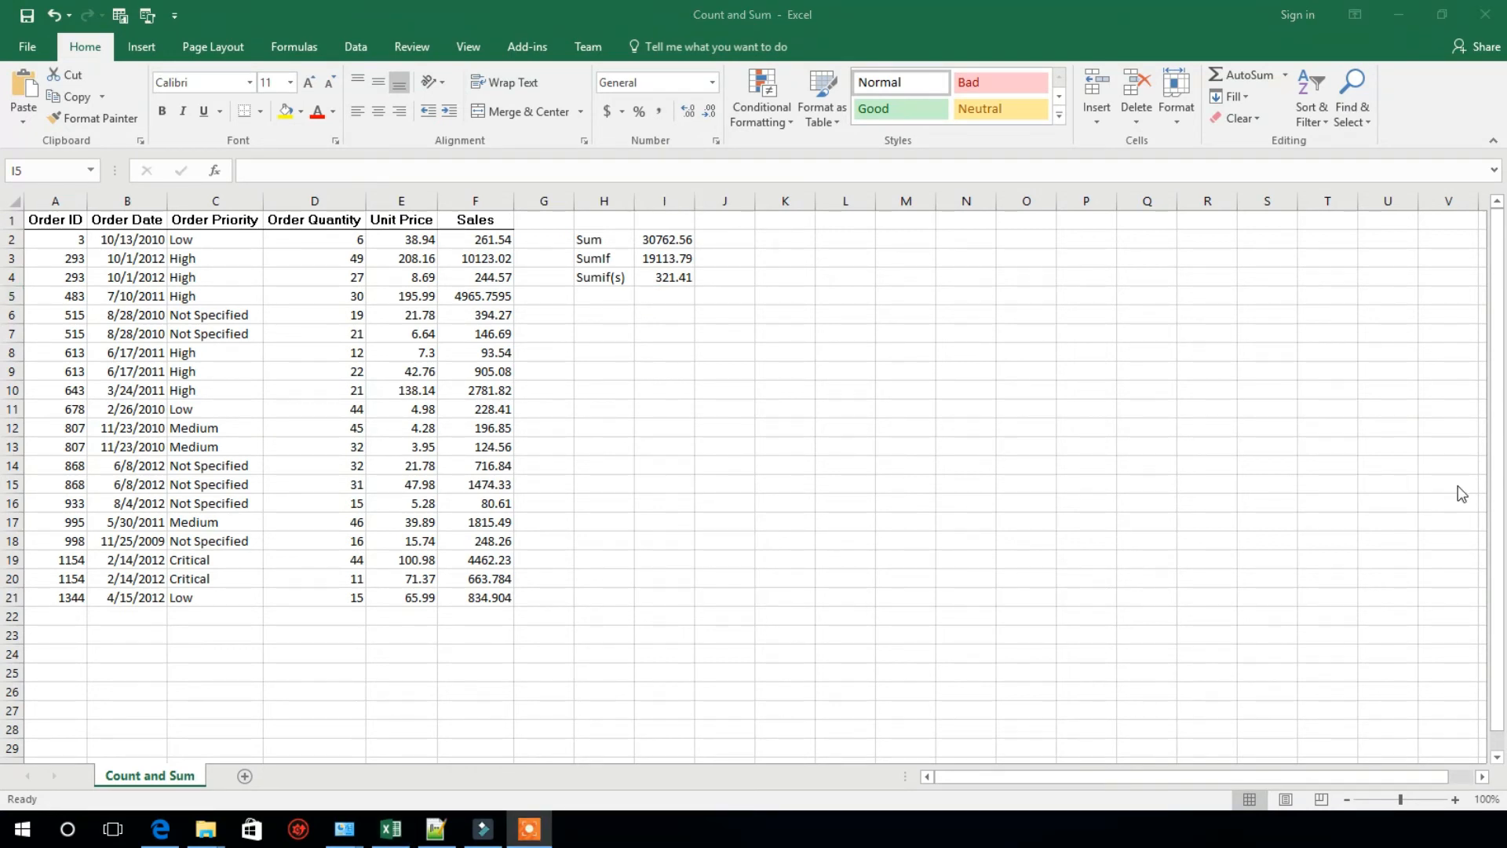